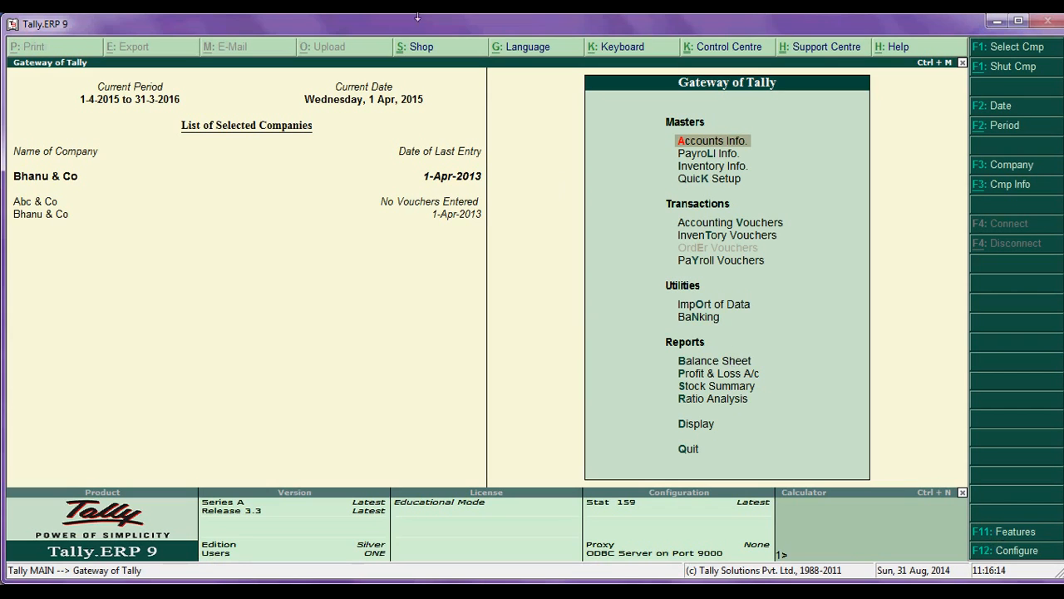
# - Open the company's Accounting Features and review the General and Outstandings Management options
pyautogui.click(1002, 535)
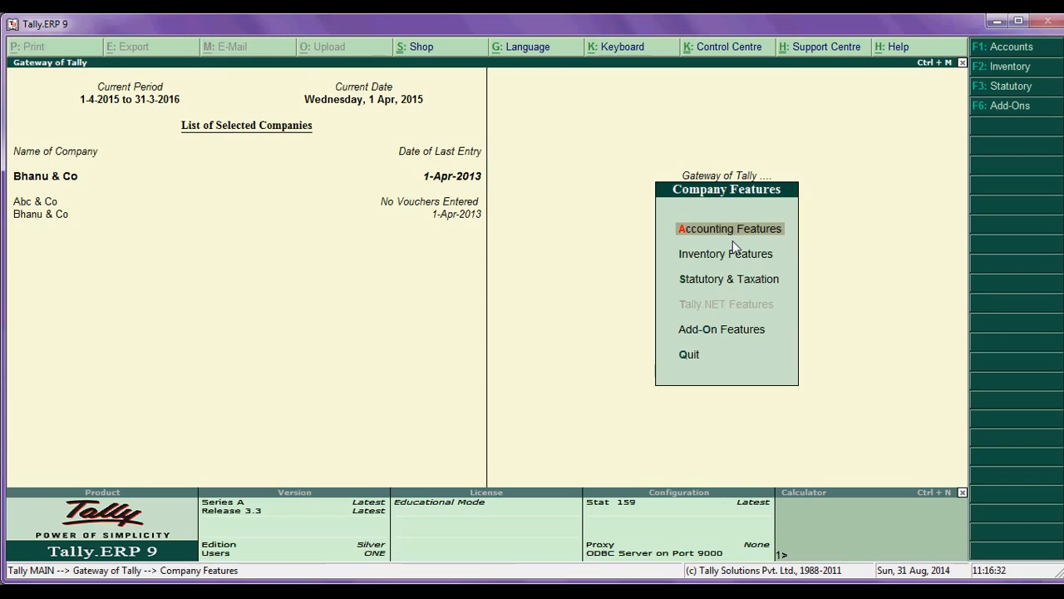
pyautogui.press('Return')
pyautogui.press('Return')
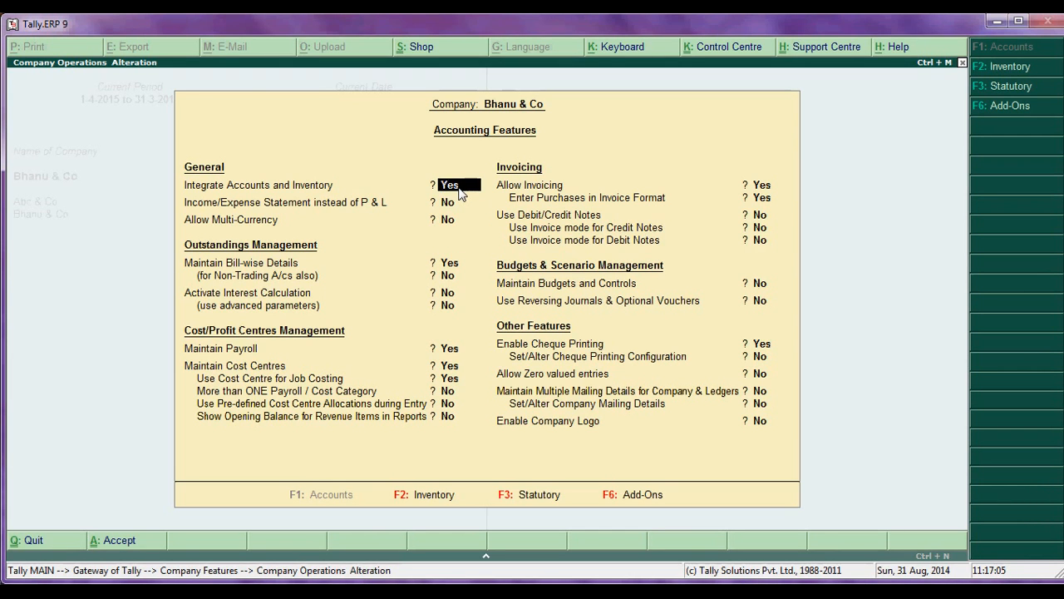
pyautogui.press('Return')
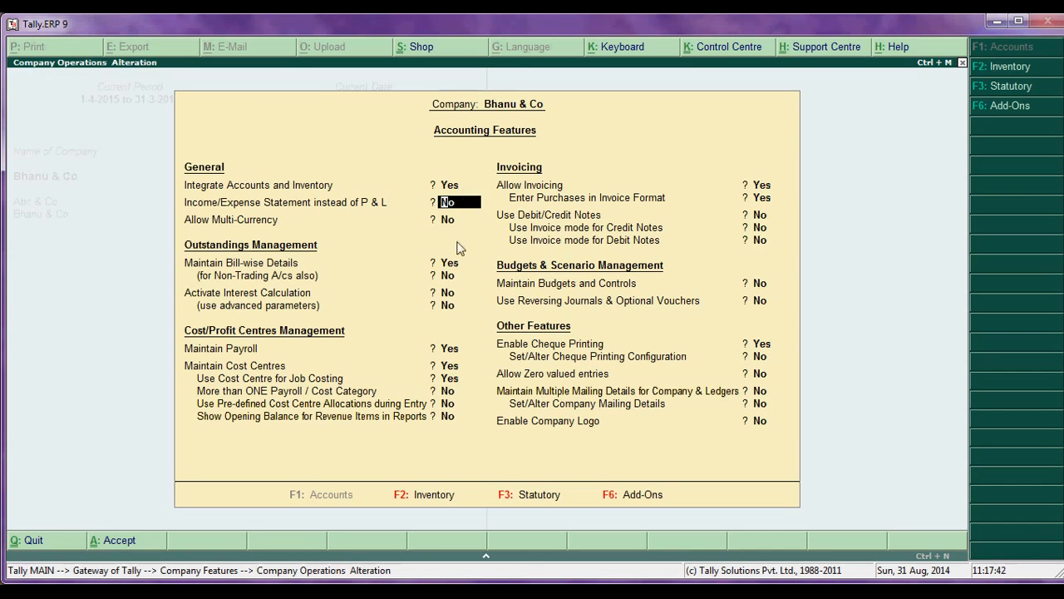
pyautogui.click(449, 222)
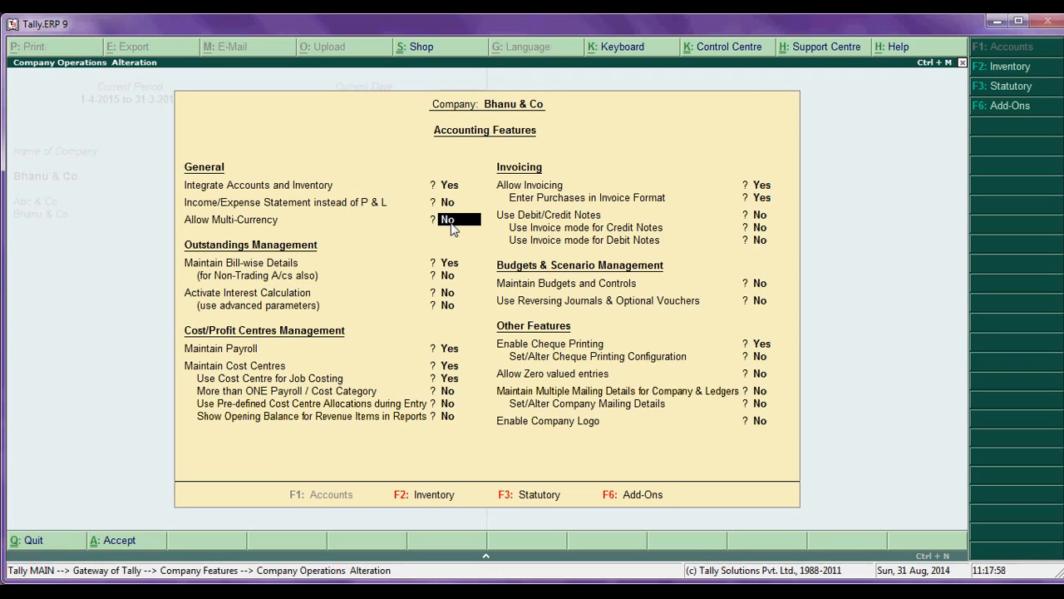
pyautogui.press('Return')
pyautogui.press('Return')
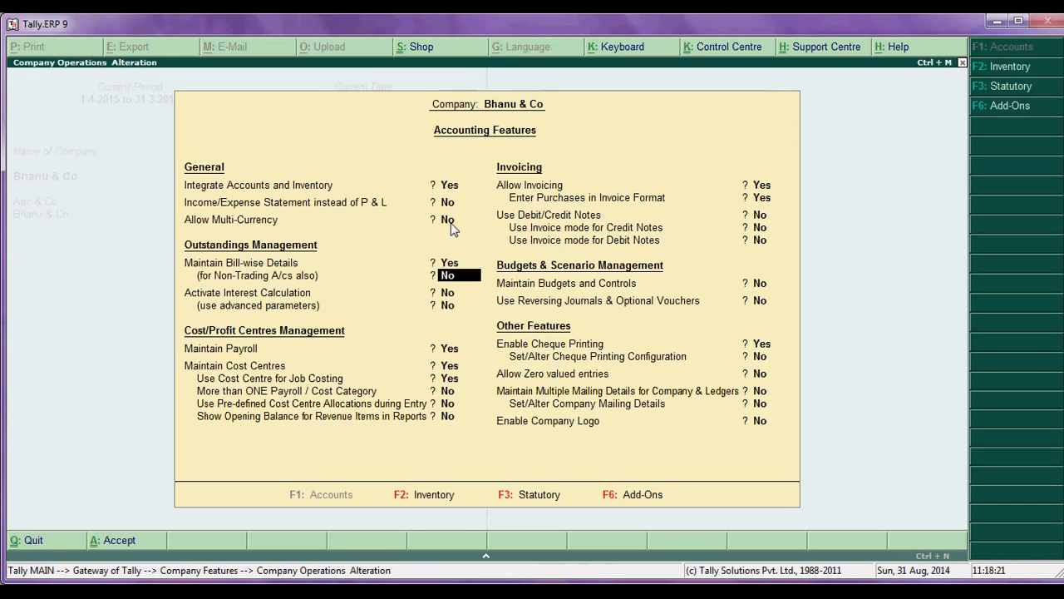
pyautogui.press('Return')
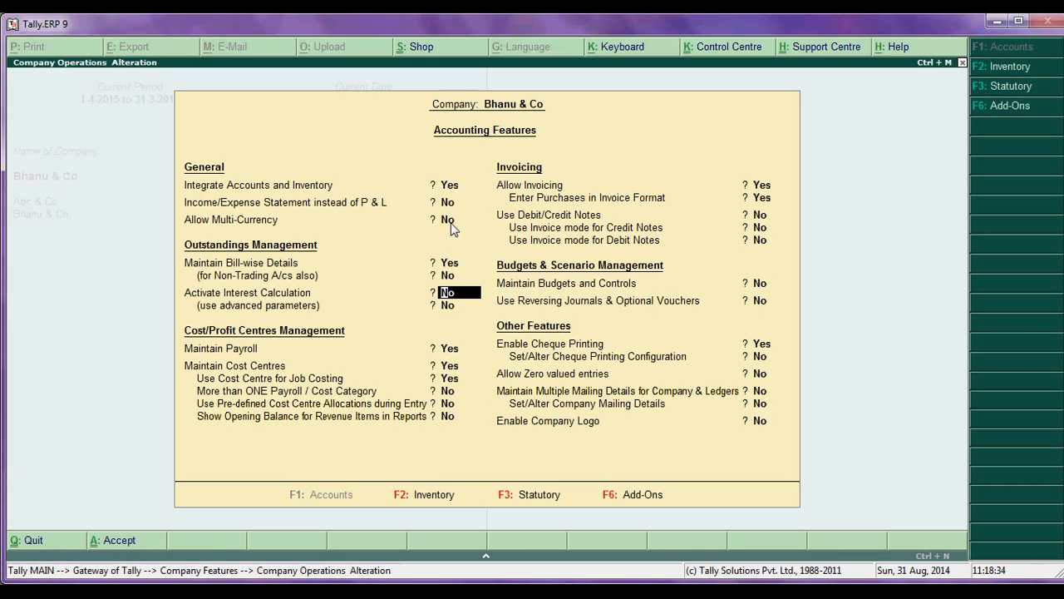
# - Review the interest calculation and Cost/Profit Centres Management options in Accounting Features
pyautogui.press('Return')
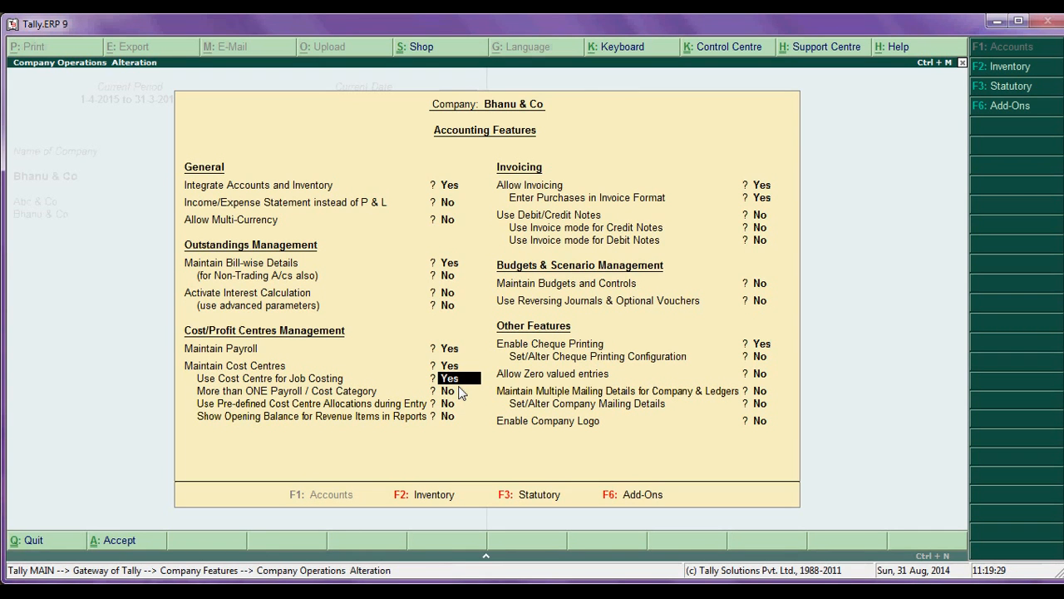
pyautogui.press('Return')
pyautogui.press('Return')
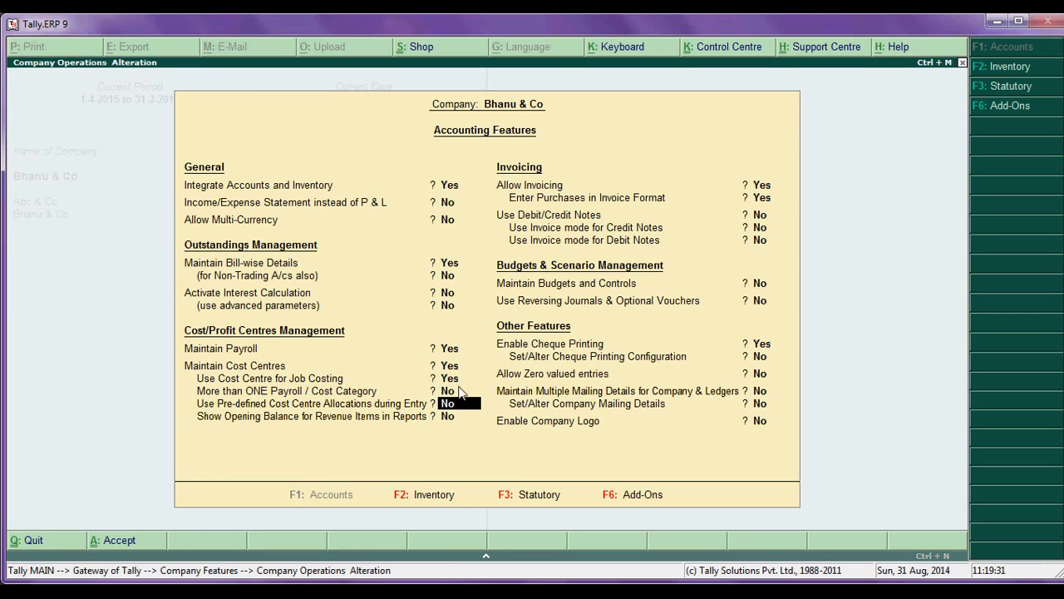
pyautogui.press('Return')
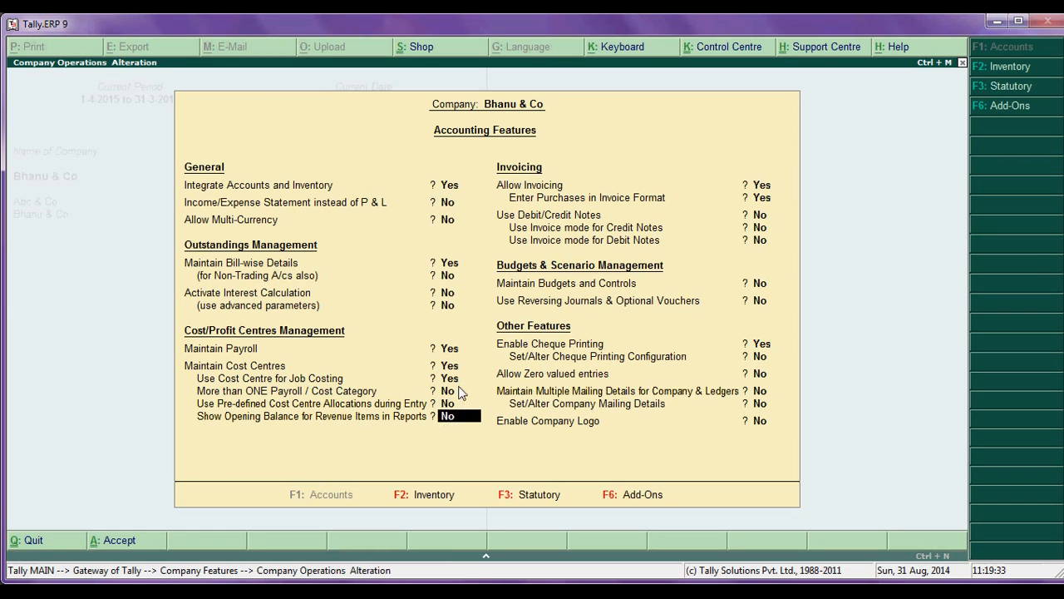
pyautogui.press('Return')
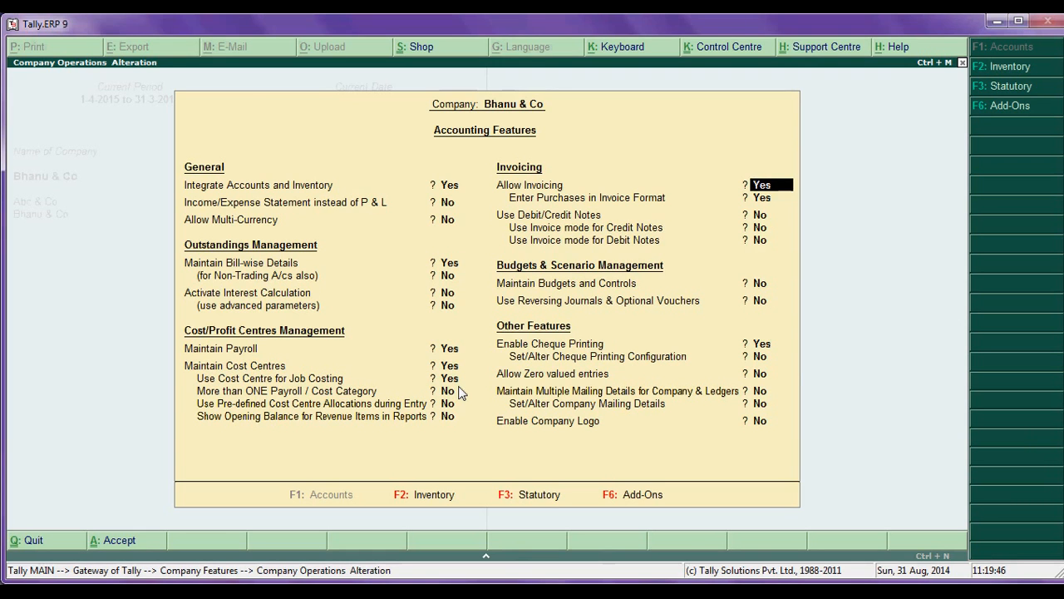
# - Review the Invoicing and Budgets & Scenario Management options in Accounting Features
pyautogui.press('Return')
pyautogui.press('Return')
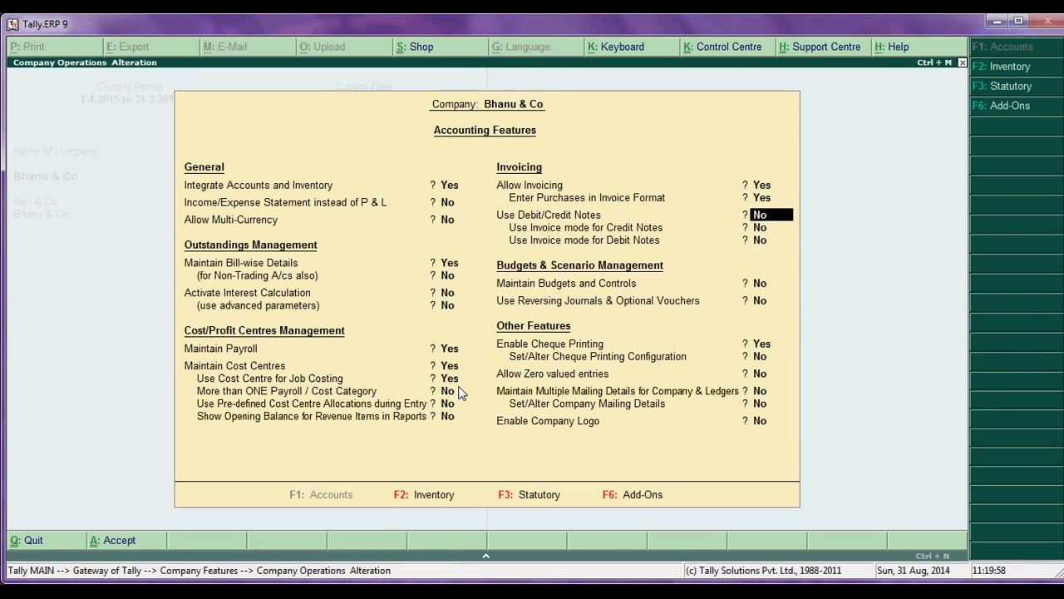
pyautogui.press('Return')
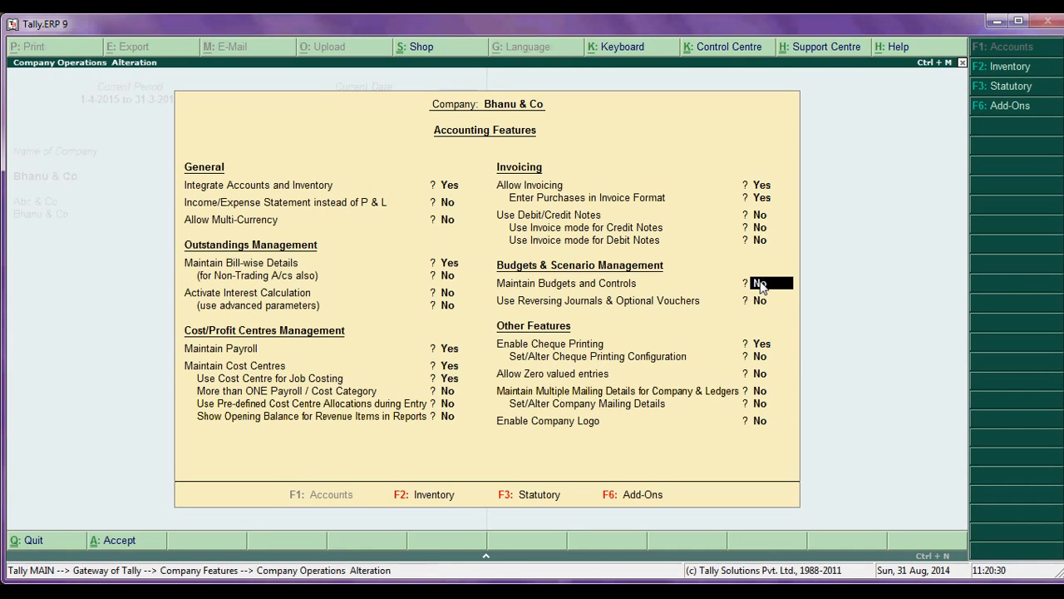
pyautogui.press('Return')
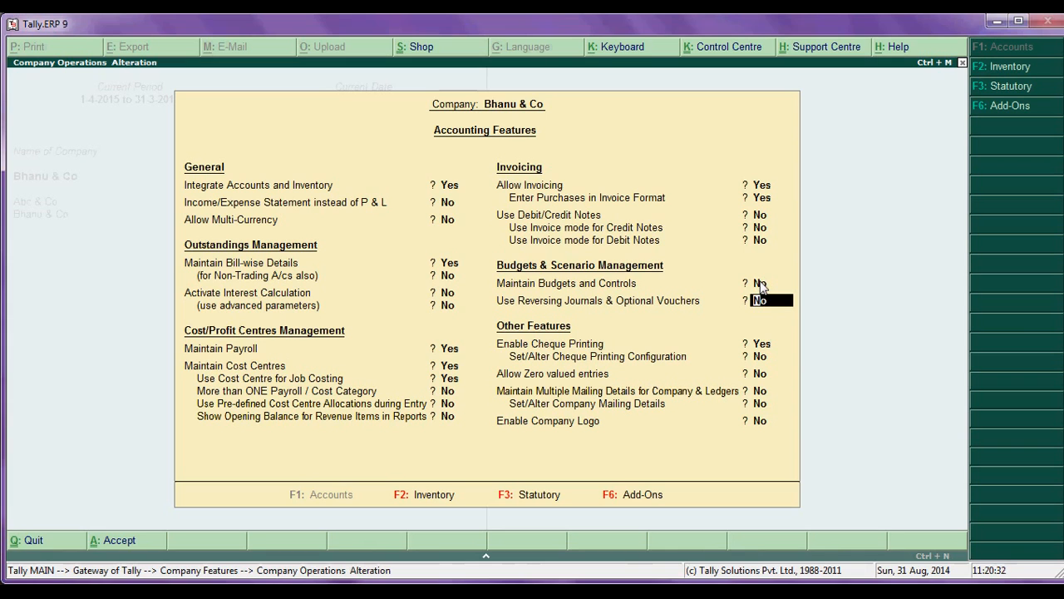
pyautogui.press('Return')
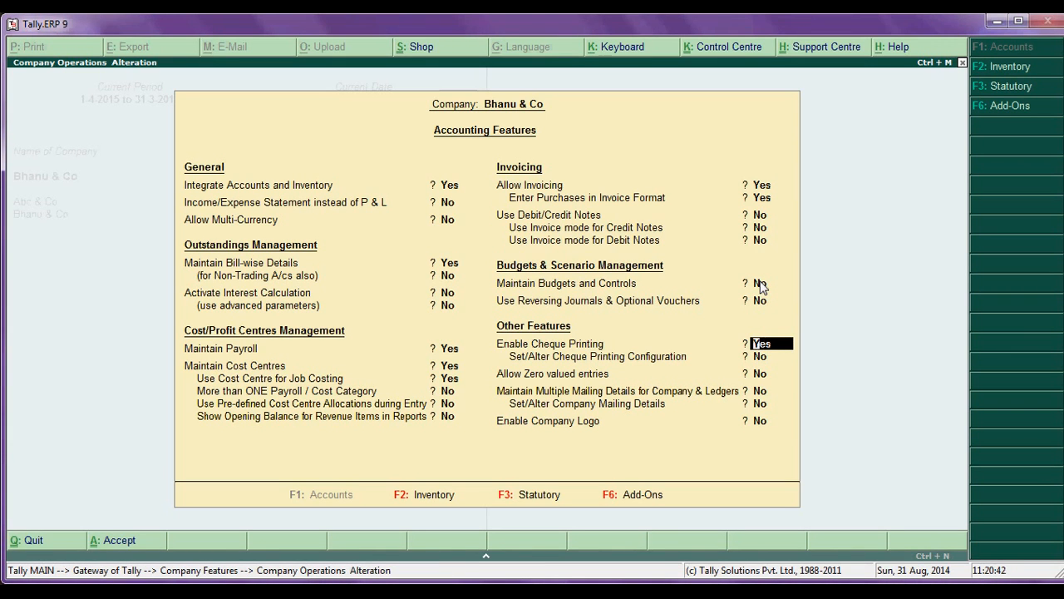
# - Set Set/Alter Cheque Printing Configuration to Yes and try entering a bank name starting with S in the company cheque details
pyautogui.press('Return')
pyautogui.press('y')
pyautogui.press('Return')
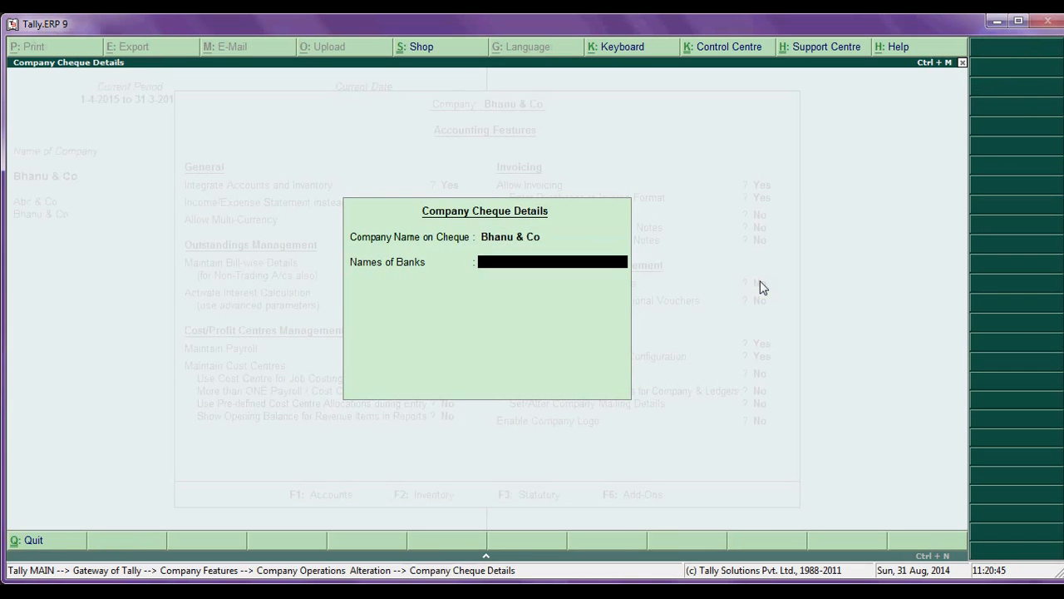
pyautogui.write('S')
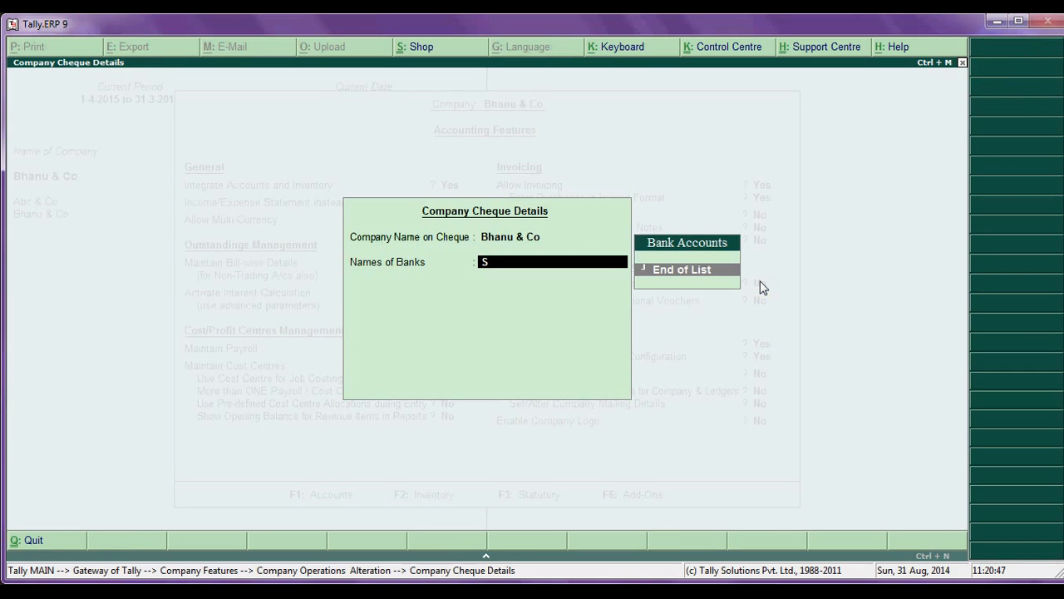
pyautogui.press('BackSpace')
pyautogui.press('BackSpace')
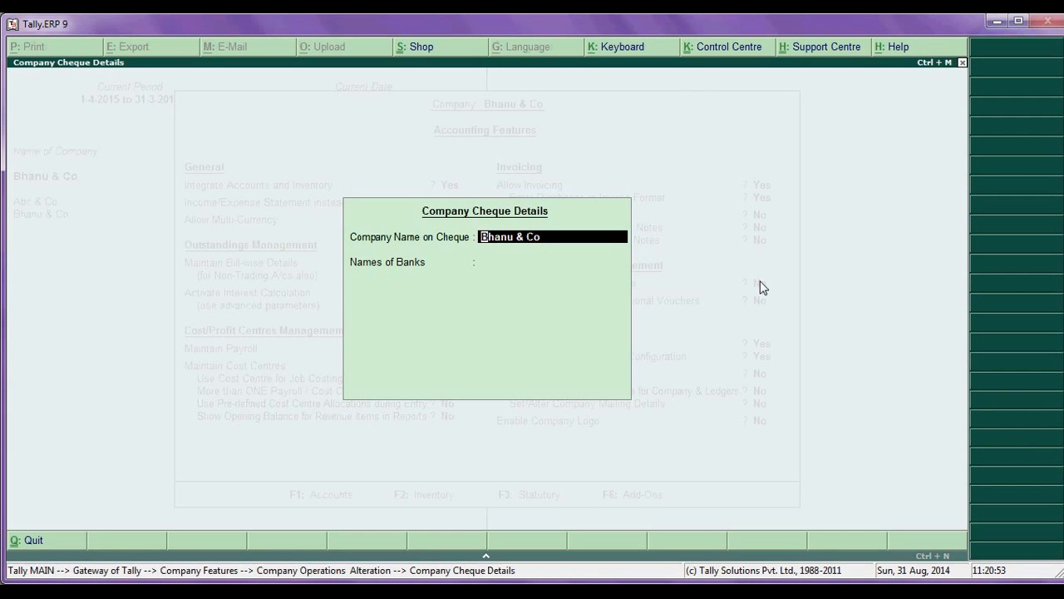
# - Leave the company cheque details and set Set/Alter Cheque Printing Configuration back to No
pyautogui.press('Escape')
pyautogui.press('Escape')
pyautogui.press('Return')
pyautogui.press('n')
pyautogui.press('Return')
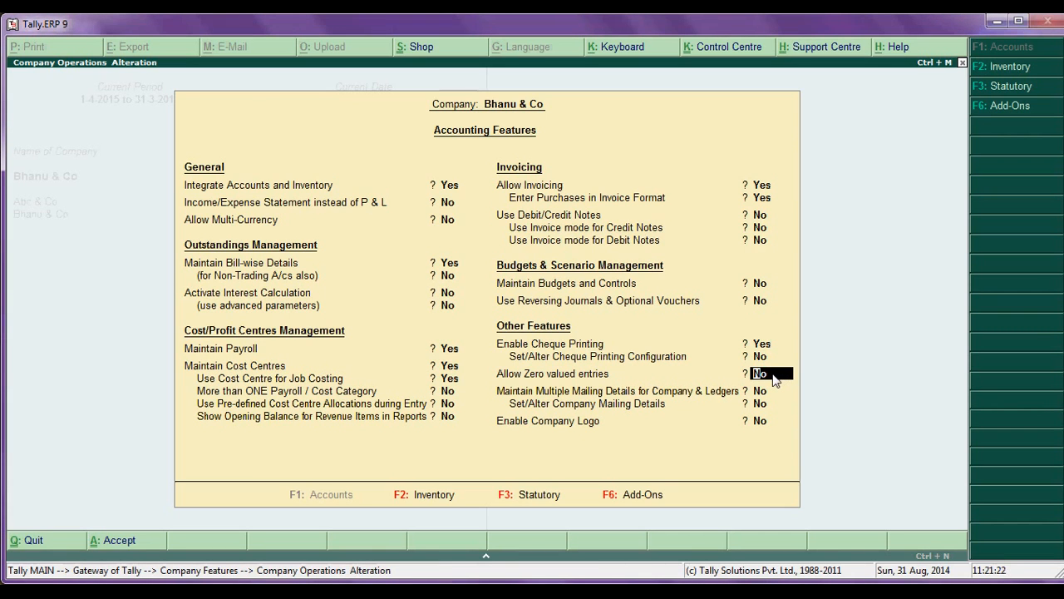
# - Set Enable Company Logo to Yes and enter c:\ as the location of the logo
pyautogui.press('Return')
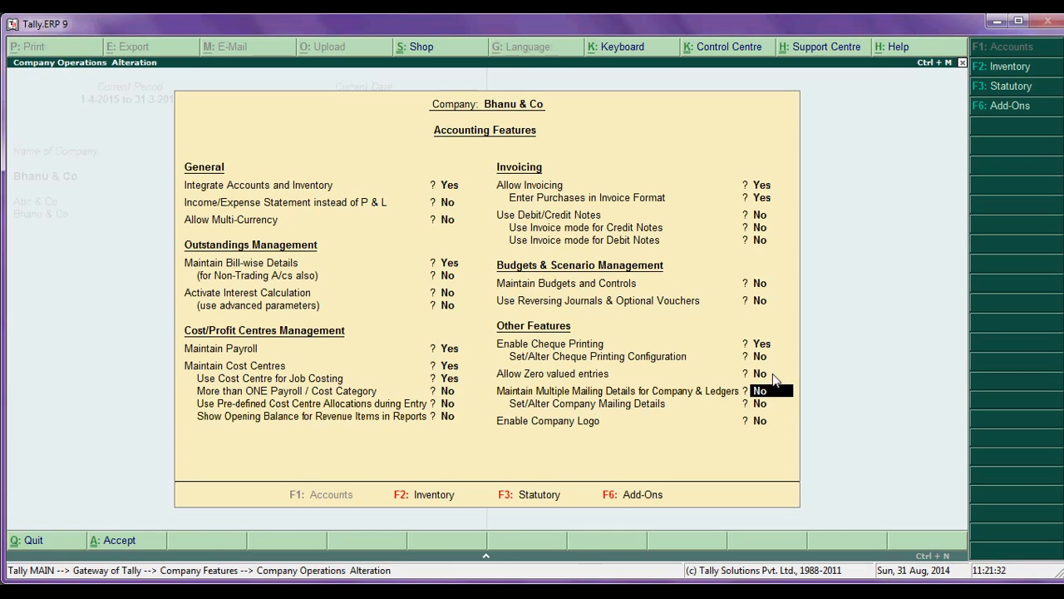
pyautogui.press('Return')
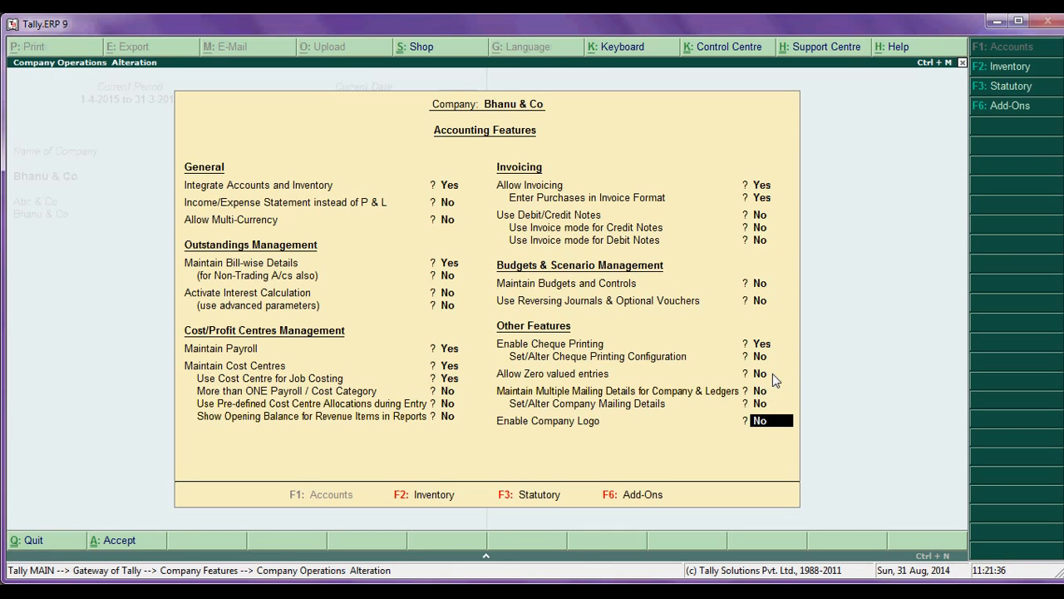
pyautogui.write('y')
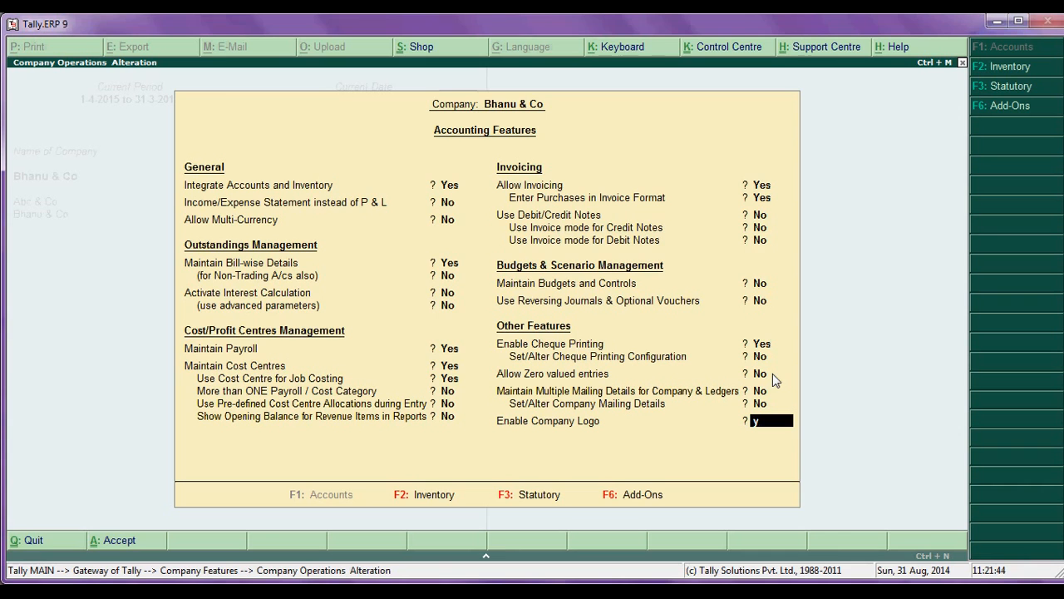
pyautogui.press('Return')
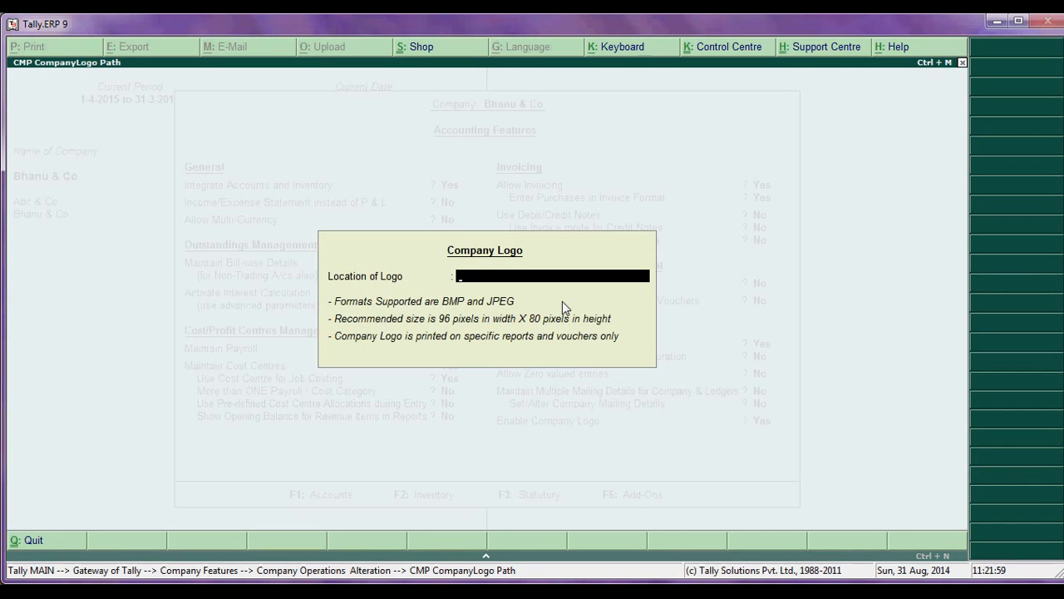
pyautogui.write('c:\\')
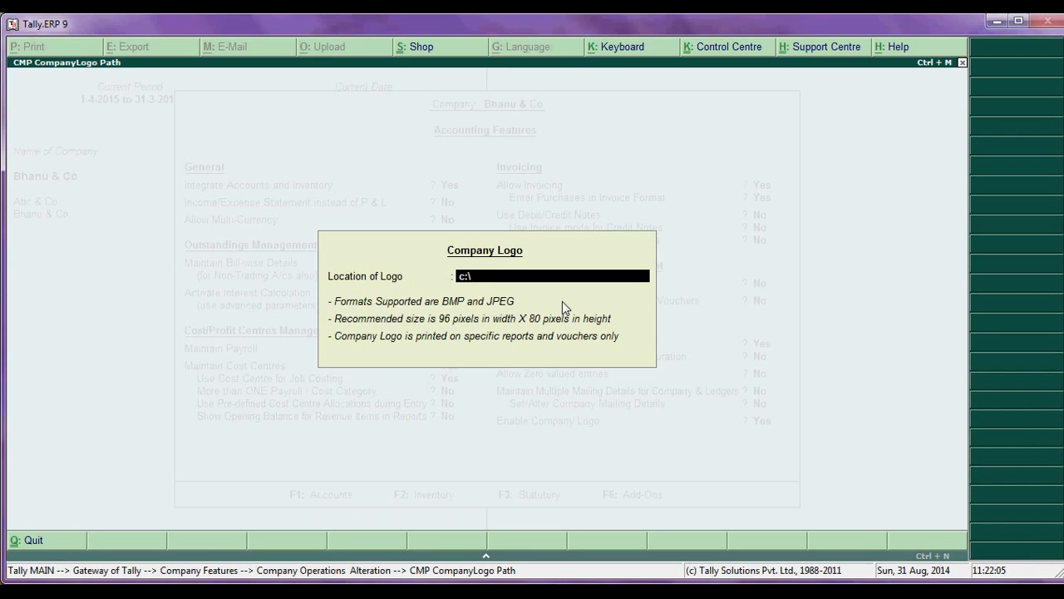
# - Clear the logo location and set Enable Company Logo back to No, declining to accept the Accounting Features
pyautogui.press('Return')
pyautogui.press('BackSpace')
pyautogui.press('BackSpace')
pyautogui.press('BackSpace')
pyautogui.press('Escape')
pyautogui.press('Return')
pyautogui.write('n')
pyautogui.press('Return')
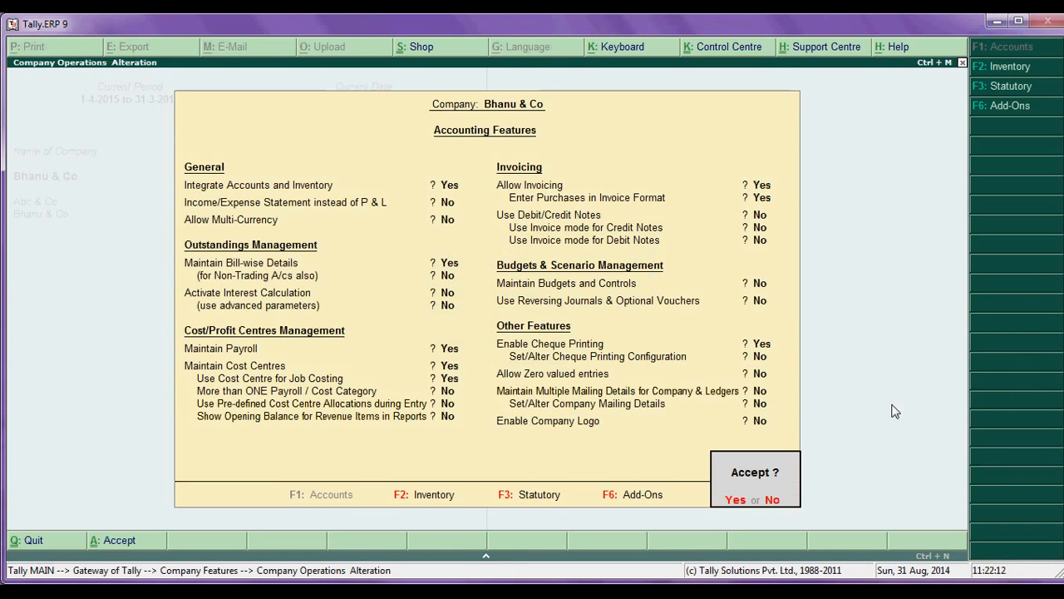
pyautogui.press('n')
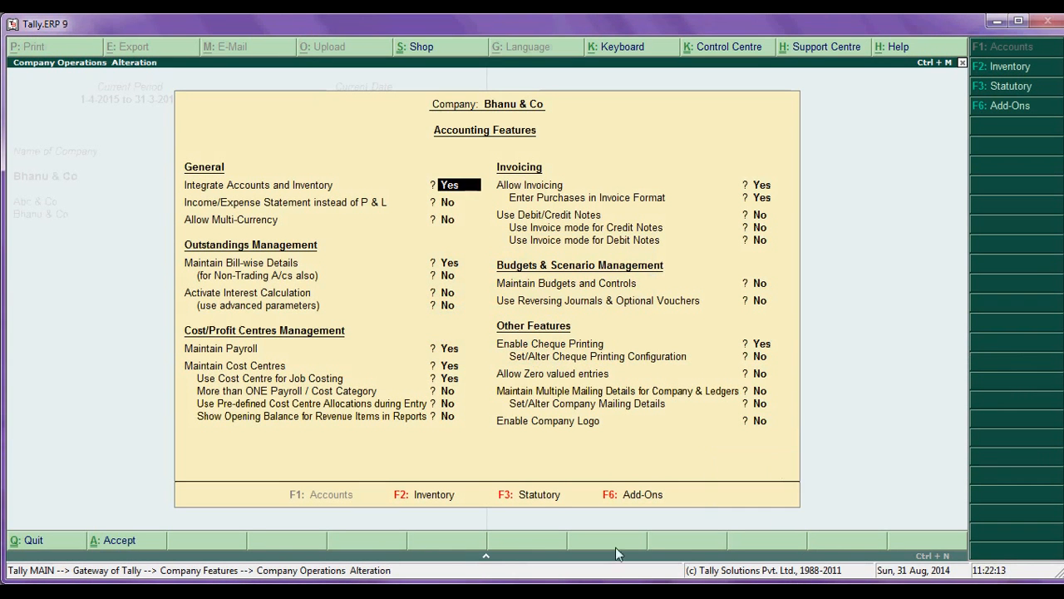
# - Open the company's Inventory Features and review the General, Storage & Classification and Order Processing options
pyautogui.click(431, 501)
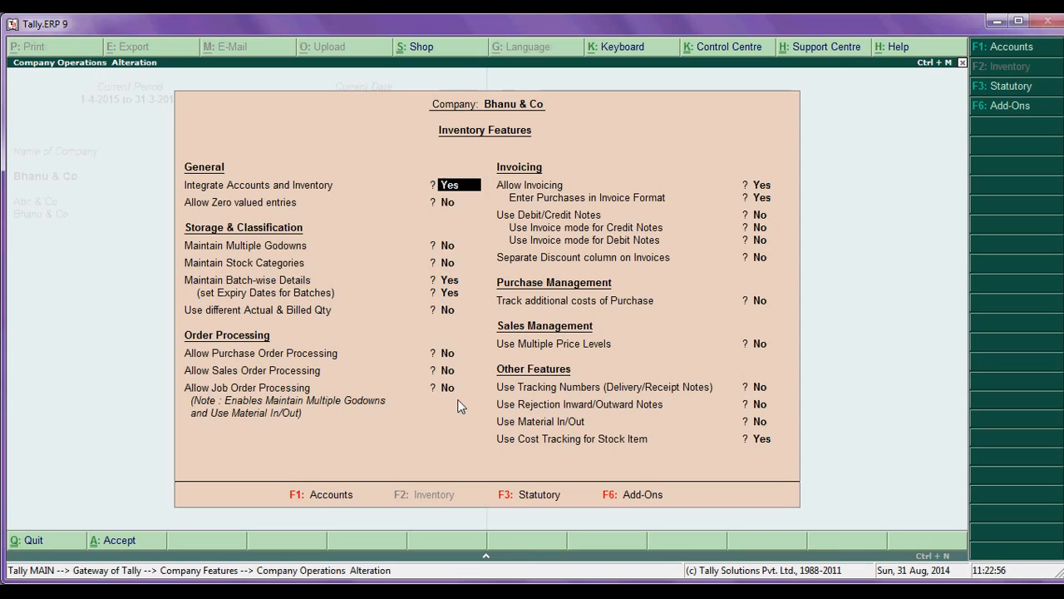
pyautogui.press('Return')
pyautogui.press('Return')
pyautogui.press('Return')
pyautogui.press('Return')
pyautogui.press('Return')
pyautogui.press('Return')
pyautogui.press('Return')
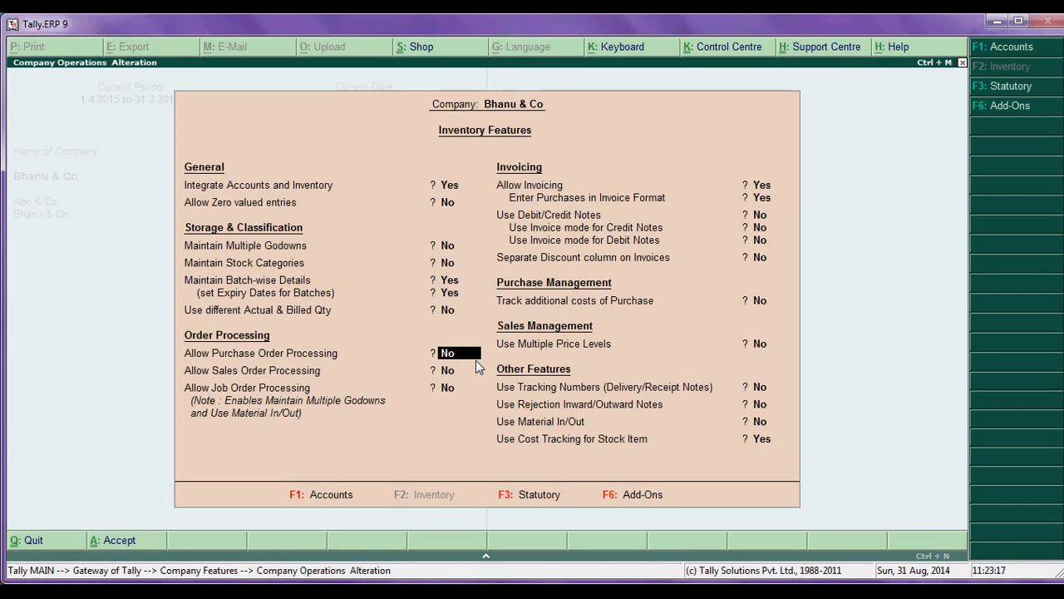
pyautogui.press('Return')
pyautogui.press('Return')
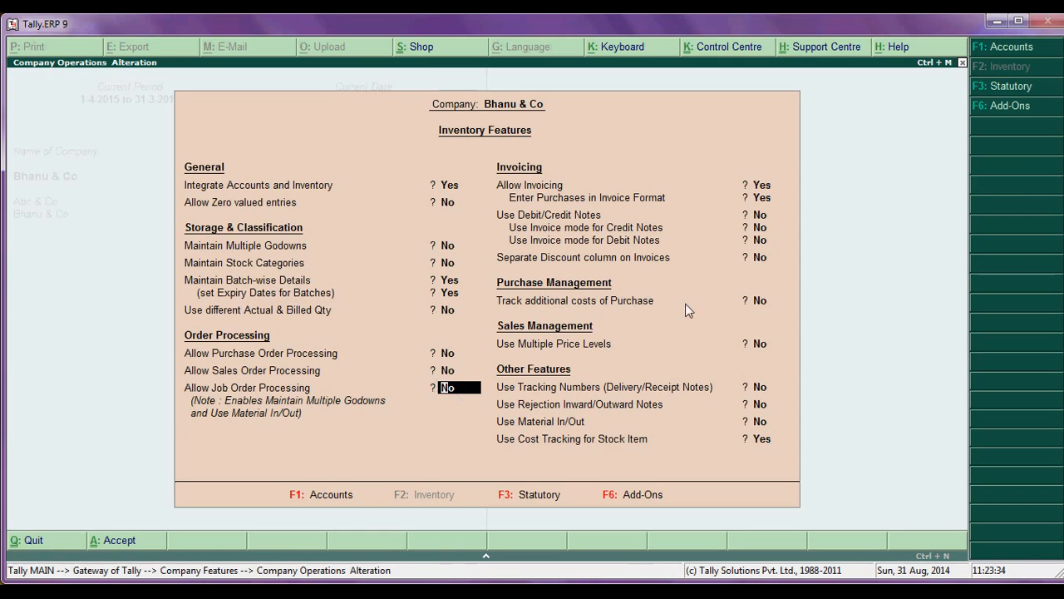
# - Review the Invoicing, Purchase Management, Sales Management and Other Features options in the Inventory Features
pyautogui.press('Return')
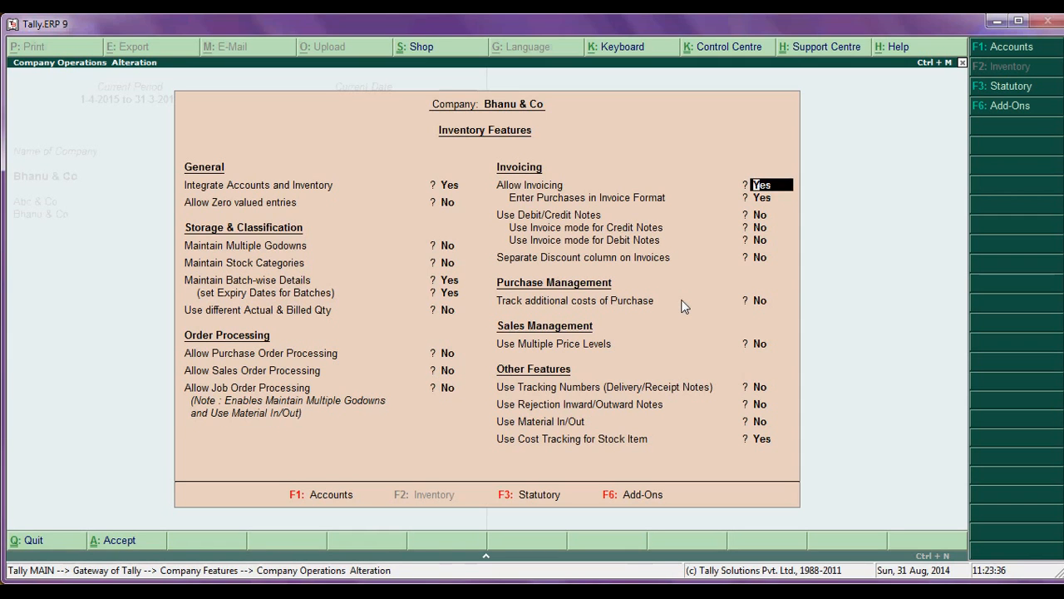
pyautogui.press('Return')
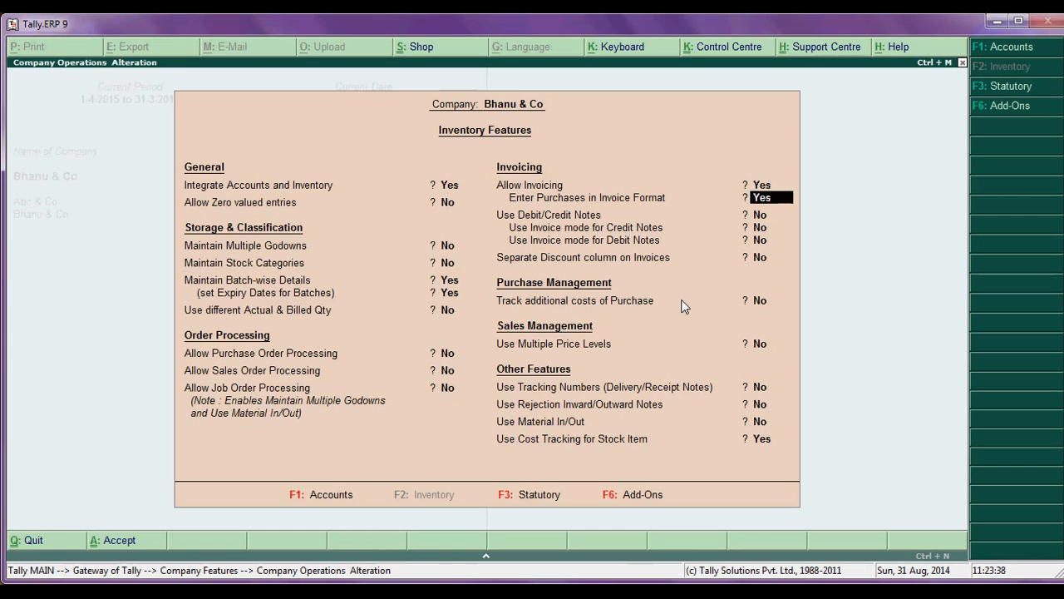
pyautogui.press('Return')
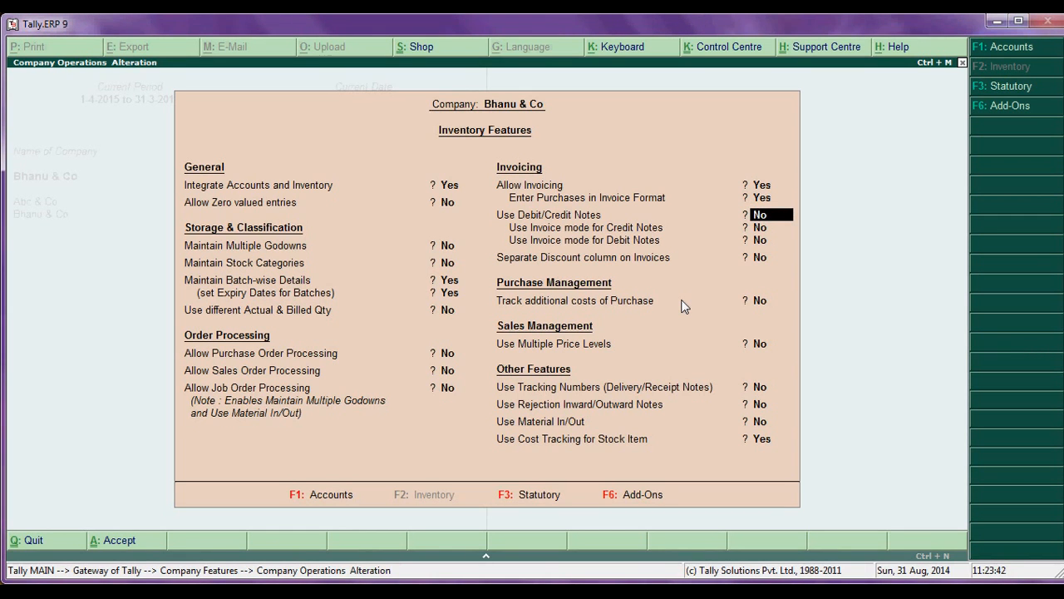
pyautogui.press('Return')
pyautogui.press('Return')
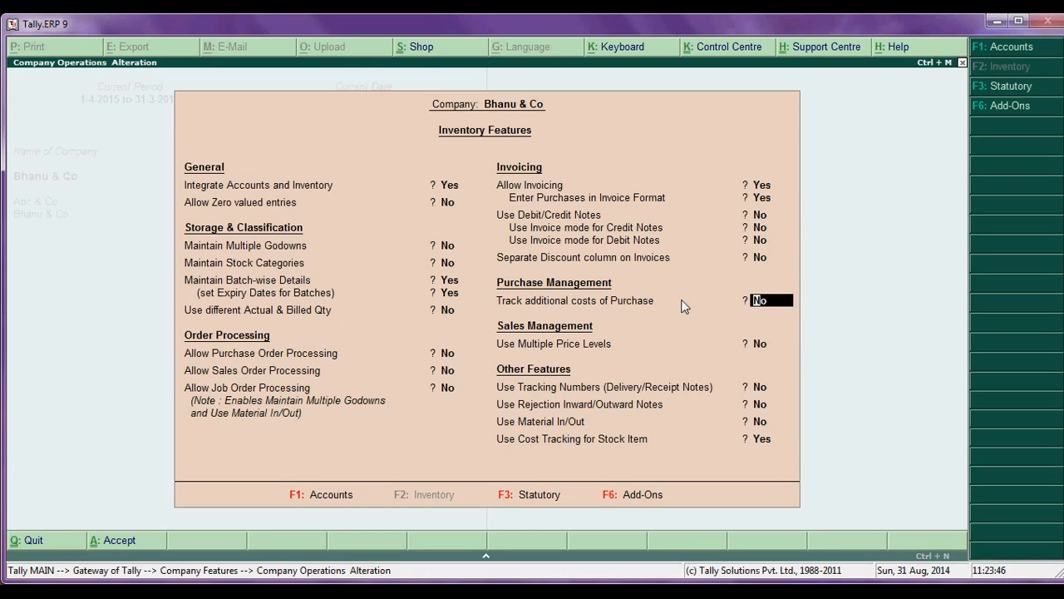
pyautogui.press('Return')
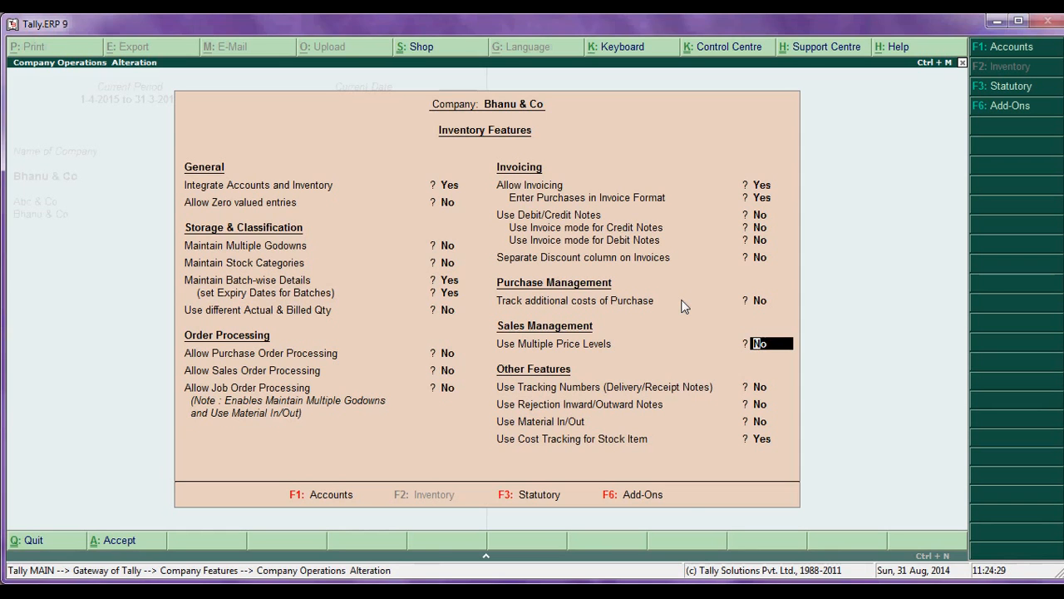
pyautogui.press('Return')
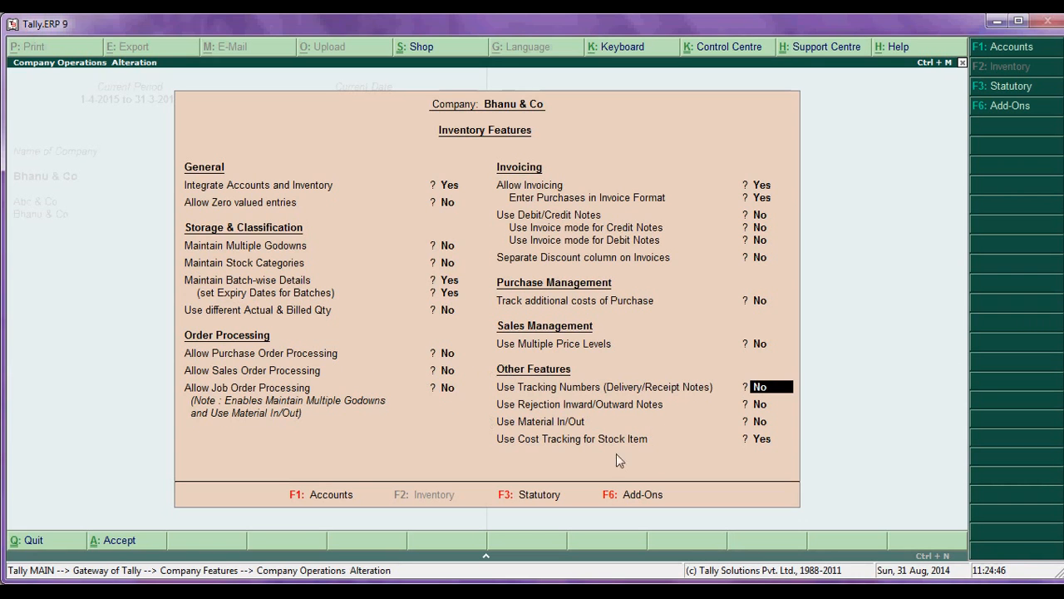
pyautogui.click(655, 419)
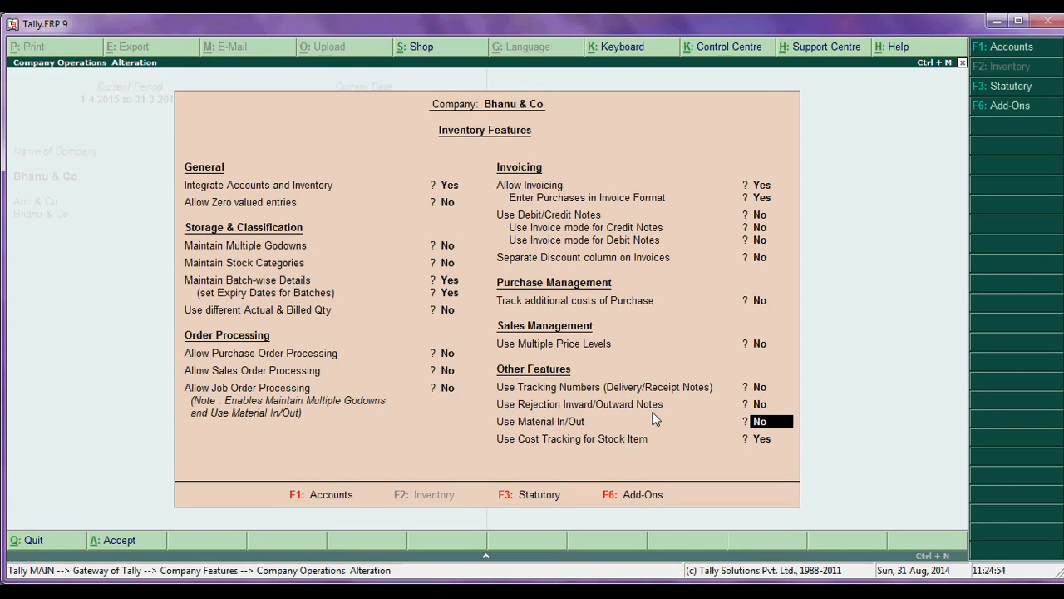
# - Set Use Cost Tracking for Stock Item to No, declining to accept the Inventory Features
pyautogui.press('Return')
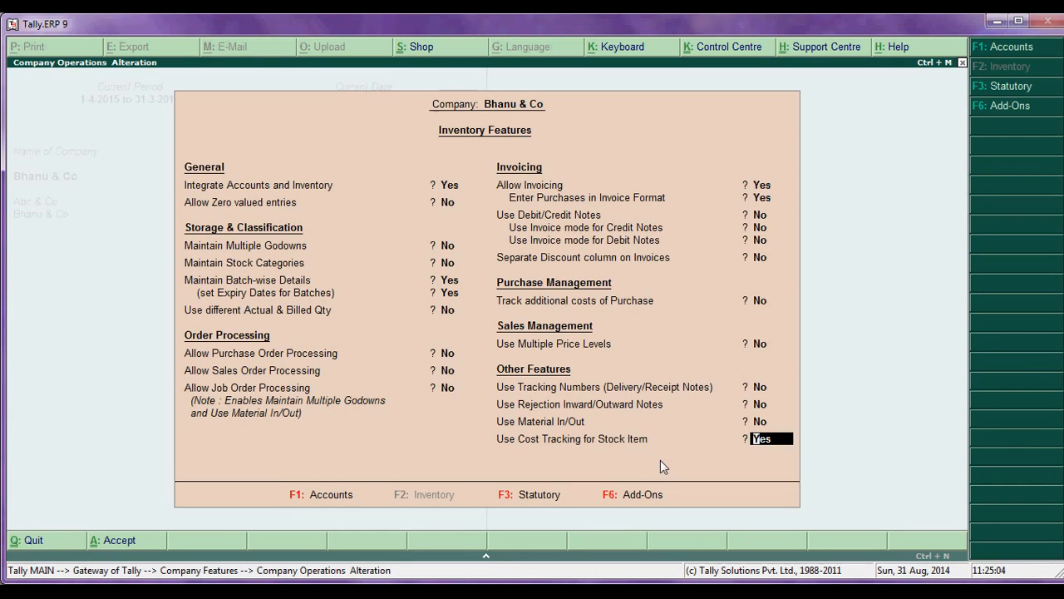
pyautogui.write('n')
pyautogui.press('Return')
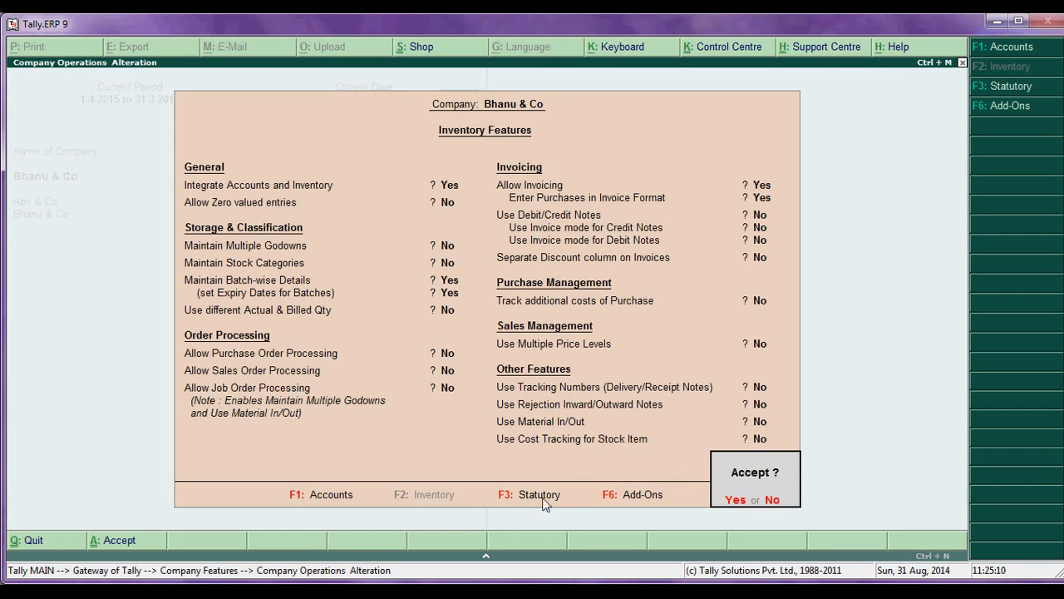
pyautogui.click(775, 500)
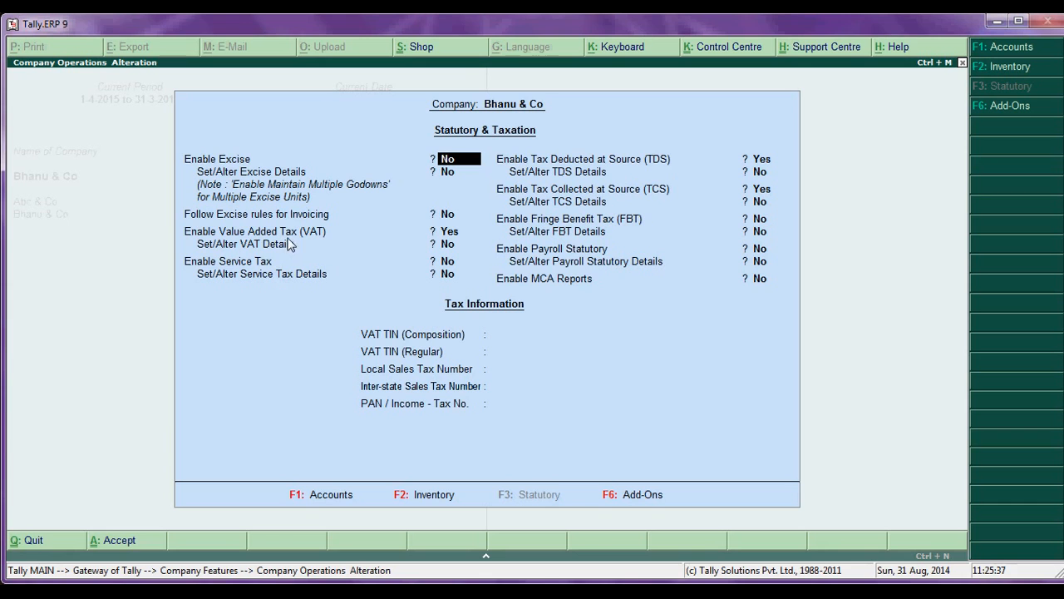
# - Review the VAT, TDS, TCS, Fringe Benefit Tax, Payroll Statutory and MCA Reports options under Statutory & Taxation
pyautogui.click(460, 236)
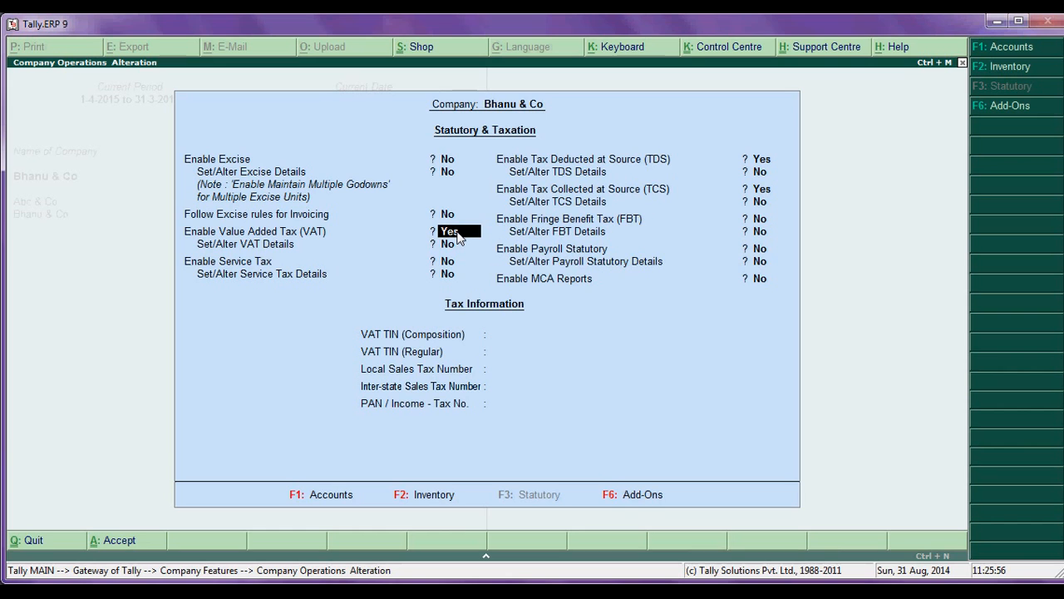
pyautogui.click(607, 158)
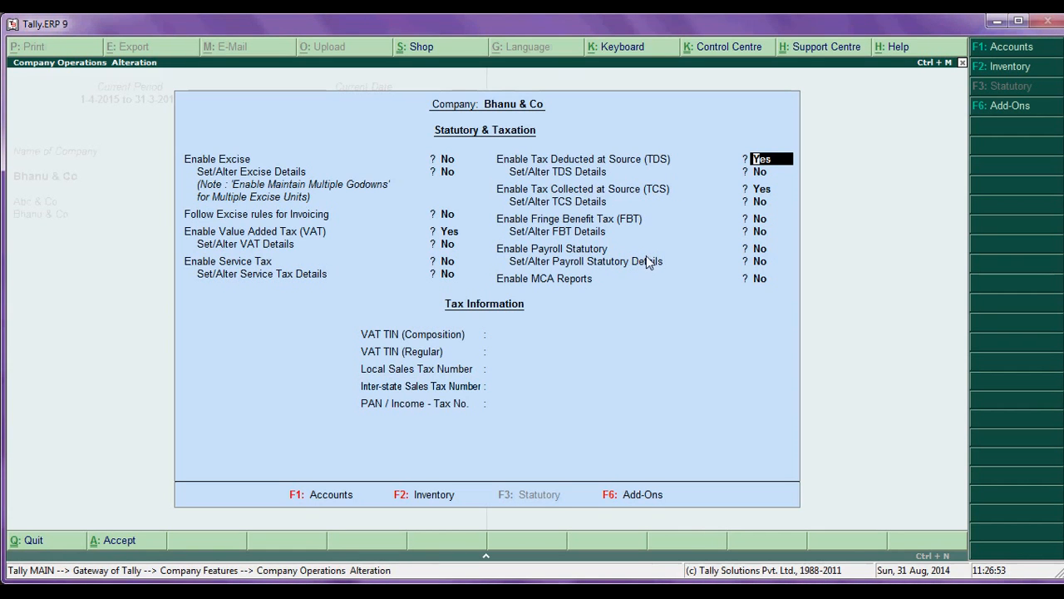
pyautogui.press('Return')
pyautogui.press('Return')
pyautogui.press('Return')
pyautogui.press('Return')
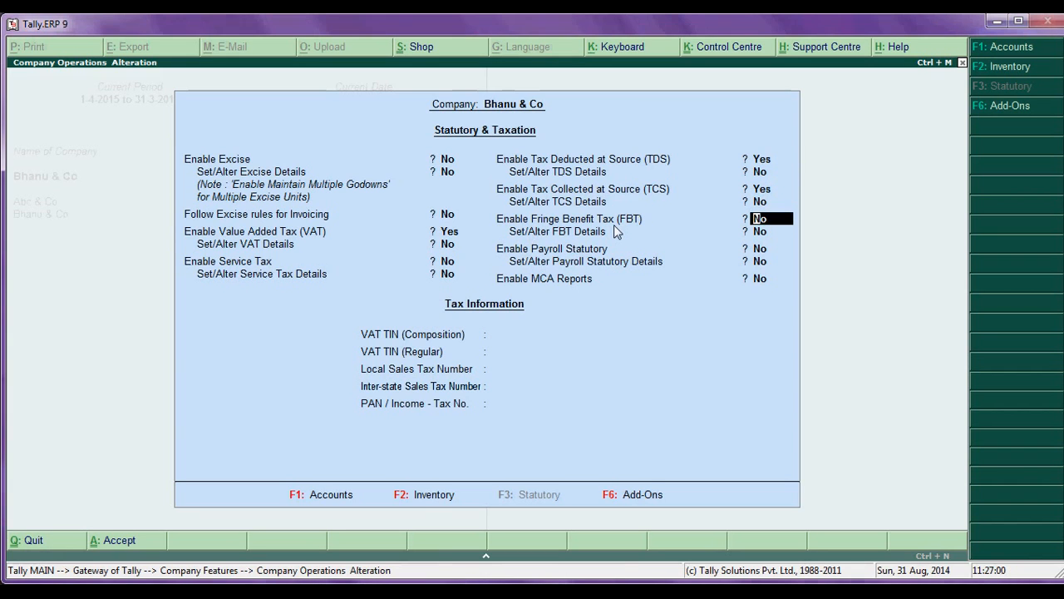
pyautogui.press('Return')
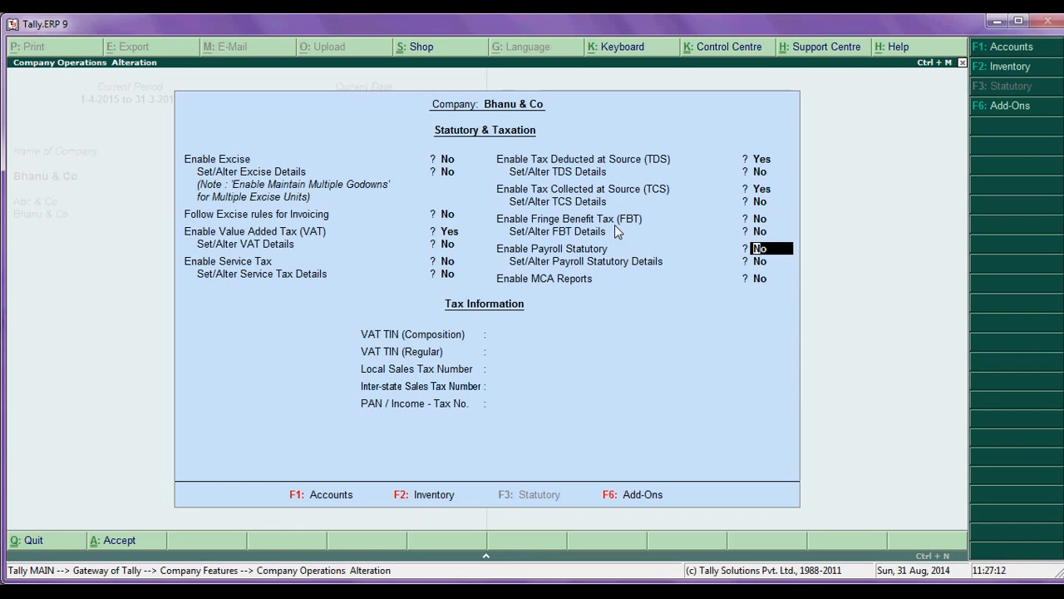
pyautogui.press('Return')
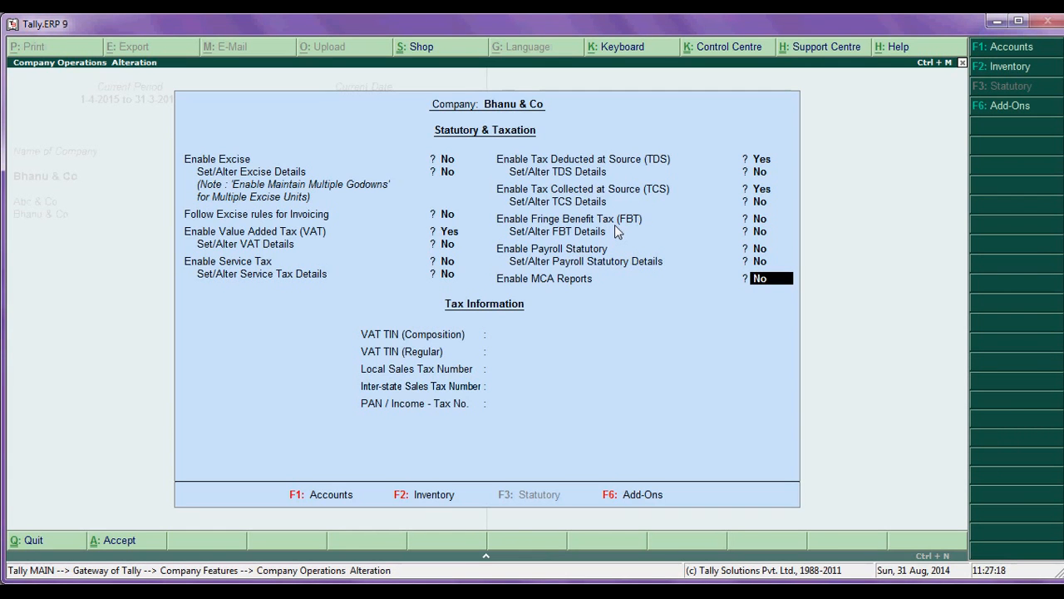
# - Go through the VAT TIN, sales tax number and PAN / Income-Tax fields of the Tax Information, leaving them blank
pyautogui.press('Return')
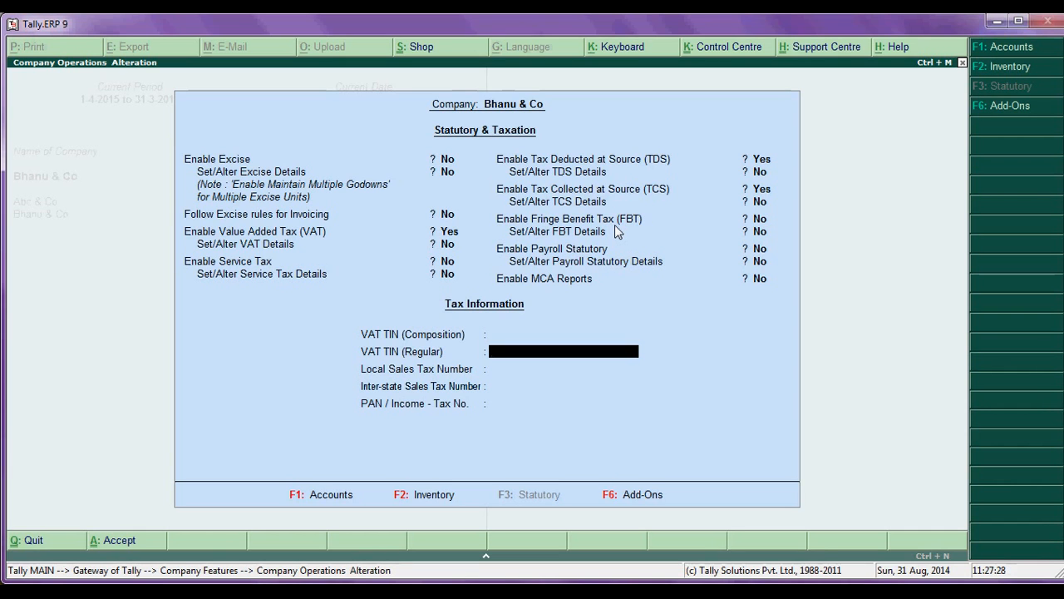
pyautogui.press('Return')
pyautogui.press('Return')
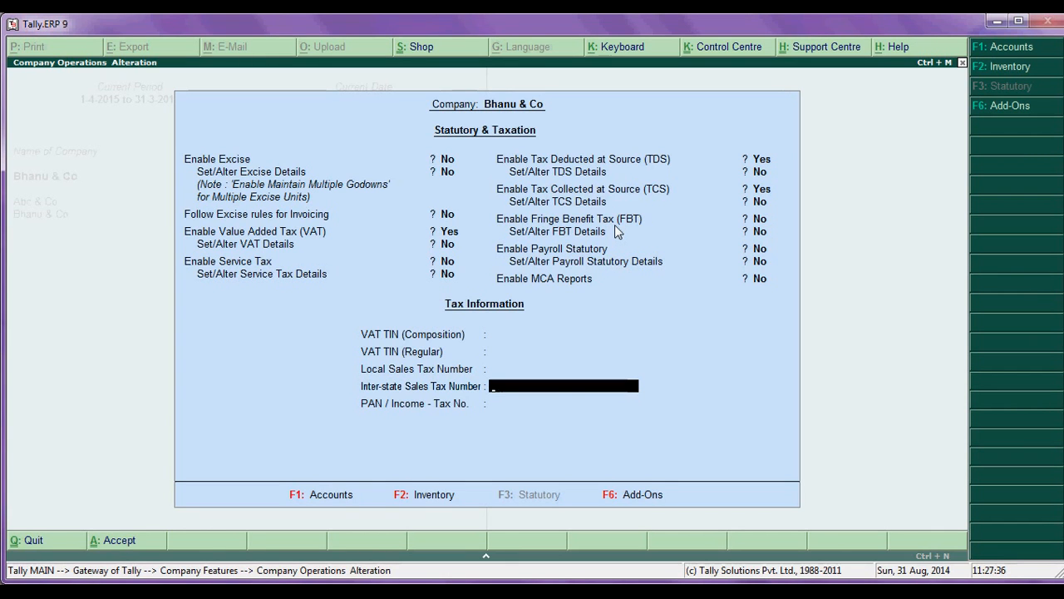
pyautogui.press('Return')
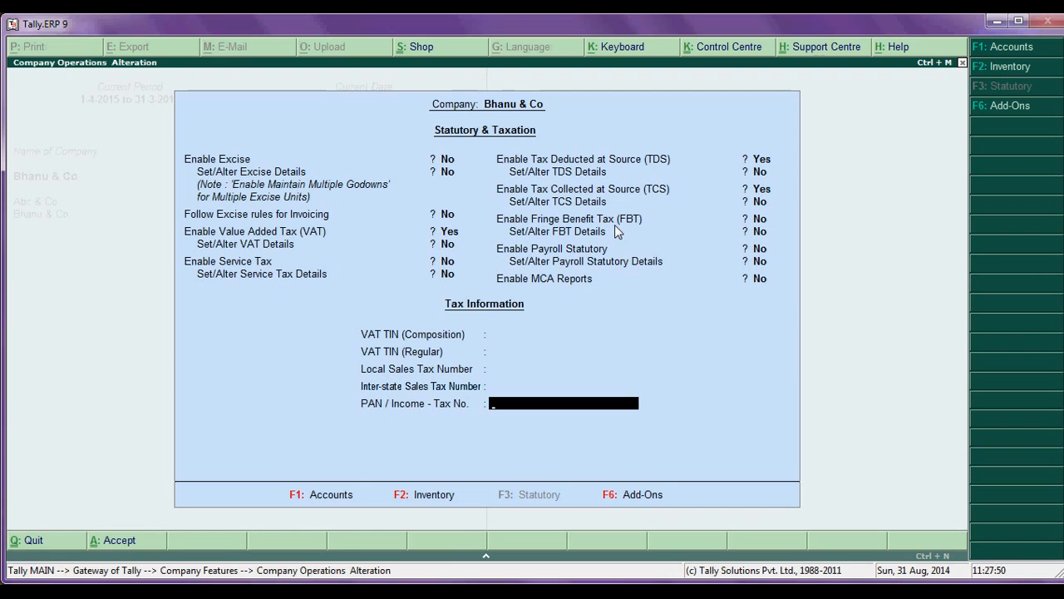
pyautogui.press('Return')
pyautogui.press('Return')
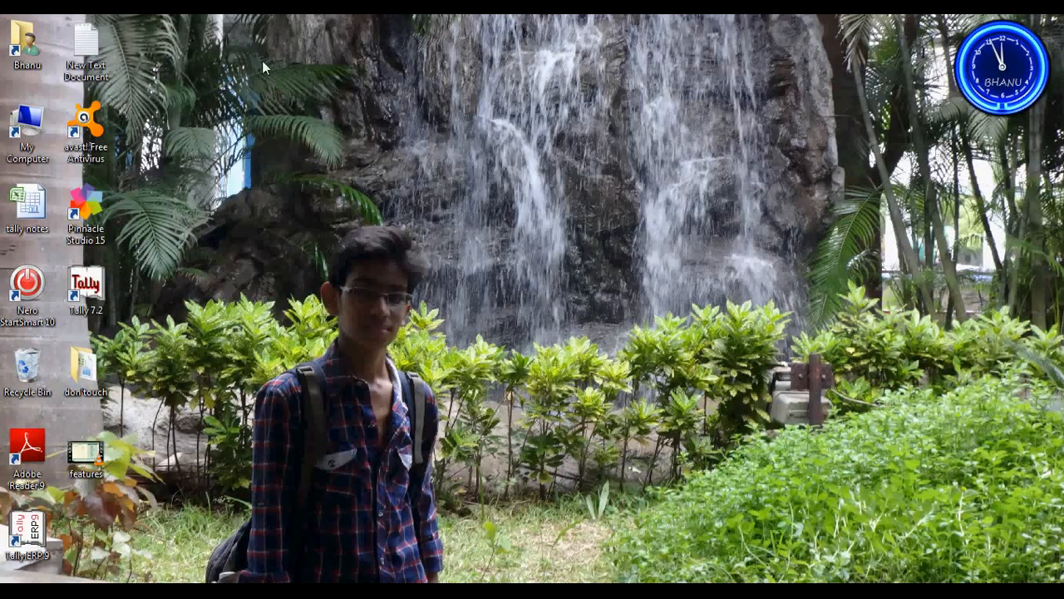
# - Switch to the second Tally.ERP 9 window and look at its General and Numeric Symbols configuration
pyautogui.moveTo(214, 582)
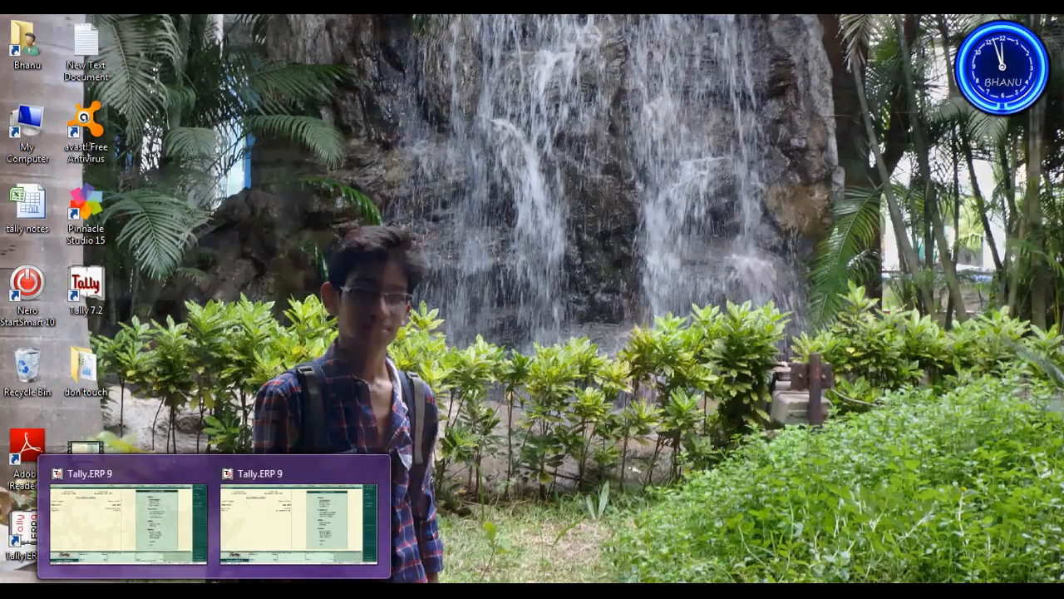
pyautogui.click(326, 516)
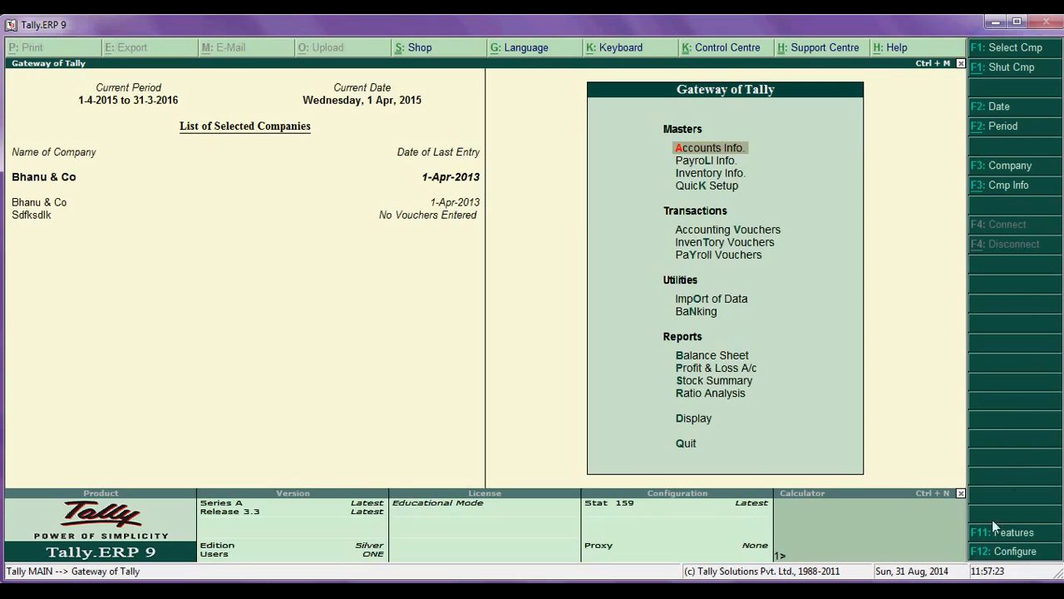
pyautogui.click(1009, 555)
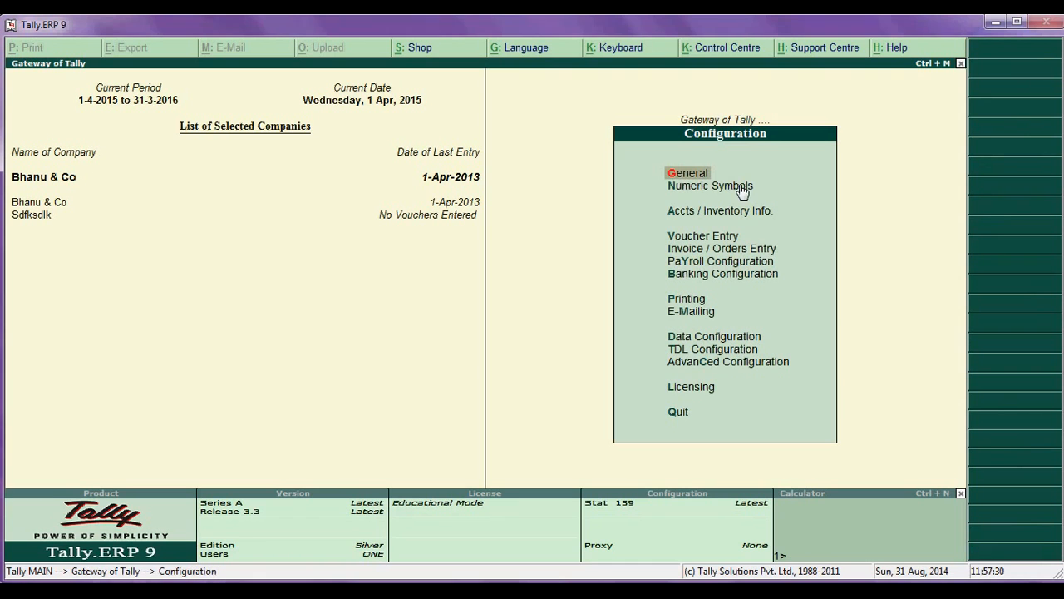
pyautogui.press('Return')
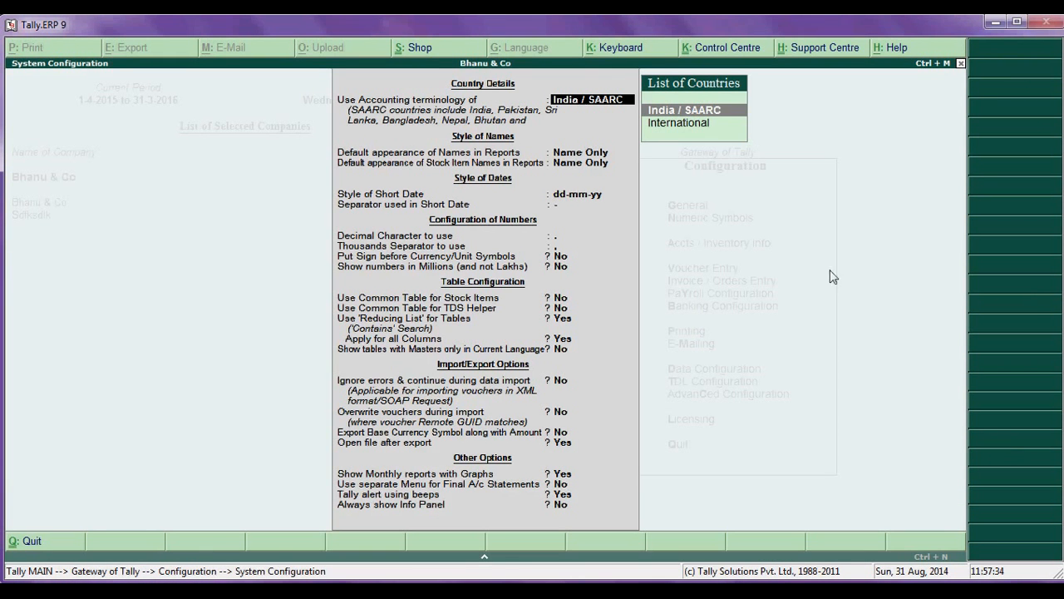
pyautogui.press('Escape')
pyautogui.doubleClick(712, 190)
pyautogui.press('Escape')
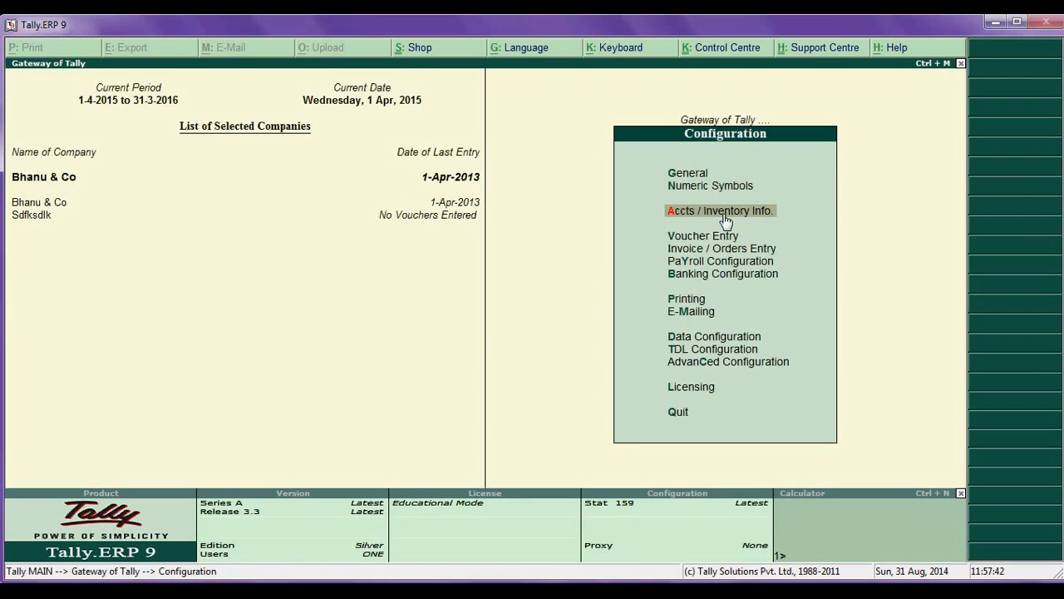
# - Open the Accts / Inventory Info. configuration and review the alias options and the Accounts options for masters and ledgers
pyautogui.doubleClick(721, 211)
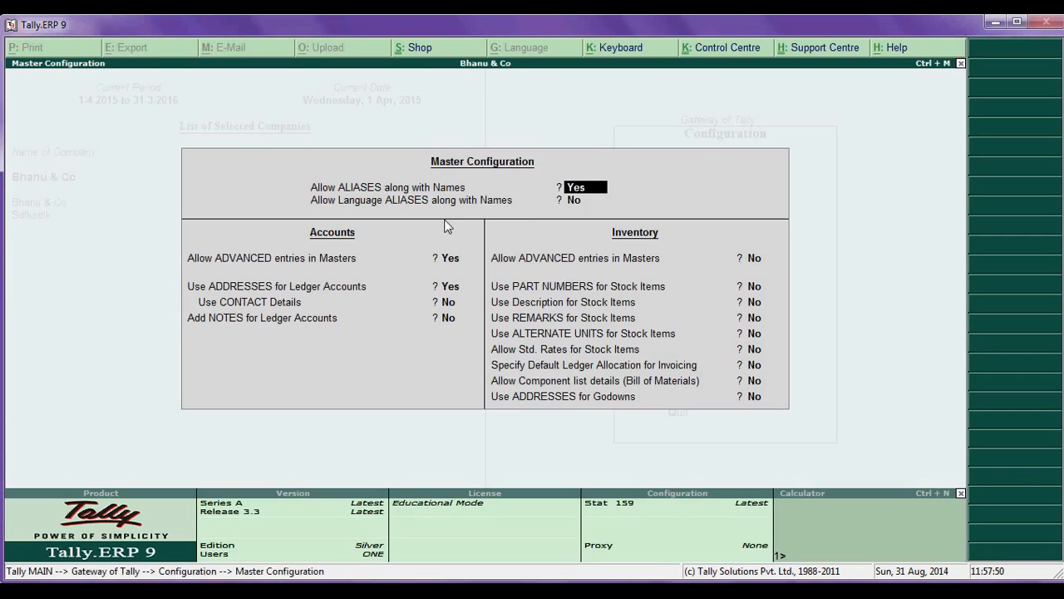
pyautogui.click(585, 204)
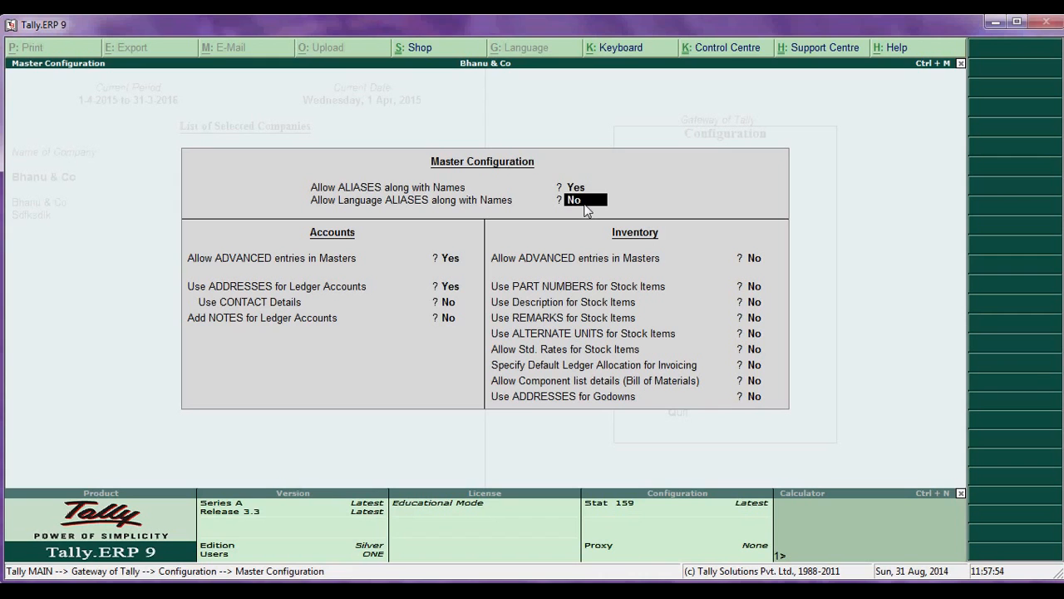
pyautogui.press('Return')
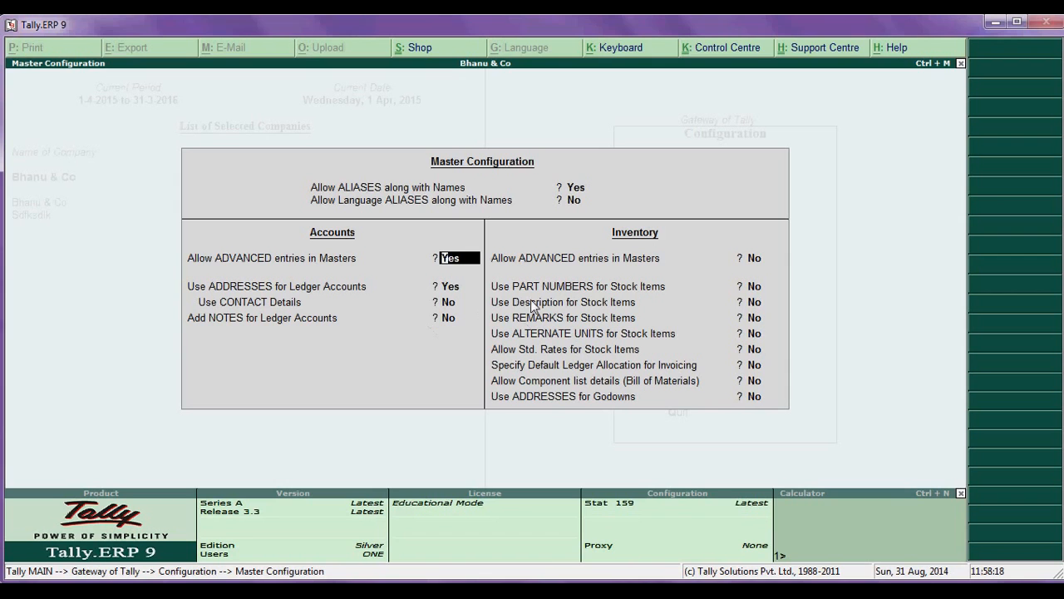
pyautogui.press('Return')
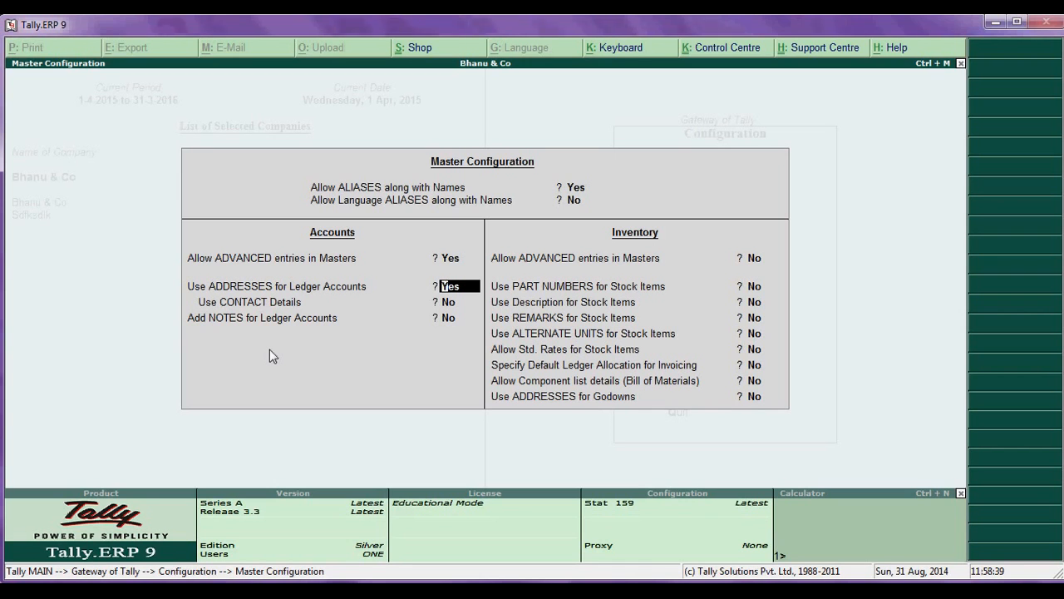
pyautogui.press('Return')
pyautogui.press('Return')
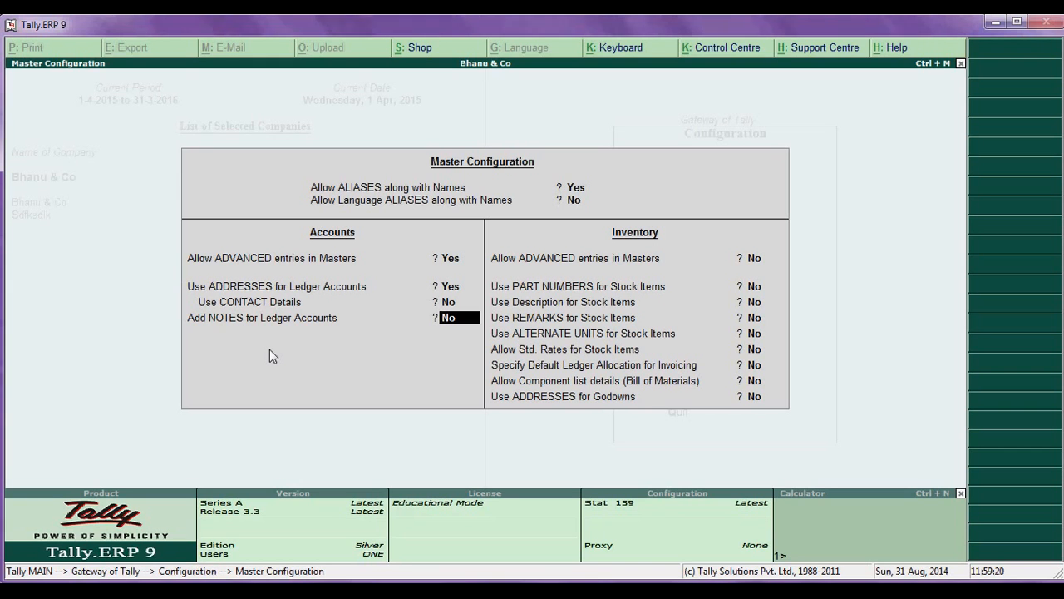
pyautogui.press('Return')
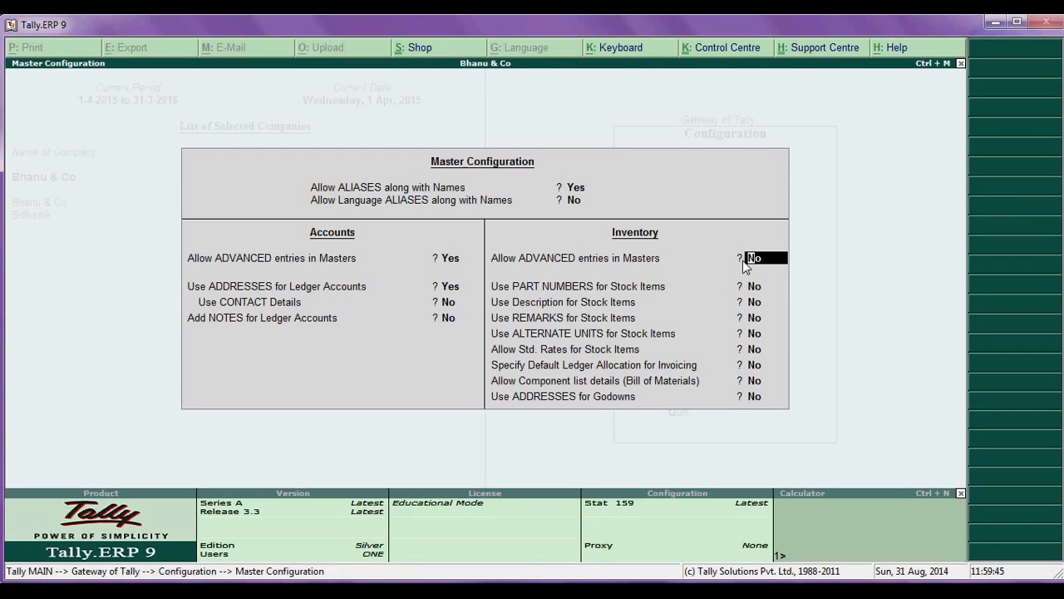
# - Switch to the other Tally.ERP 9 window and check its General configuration
pyautogui.hotkey('alt', 'Tab')
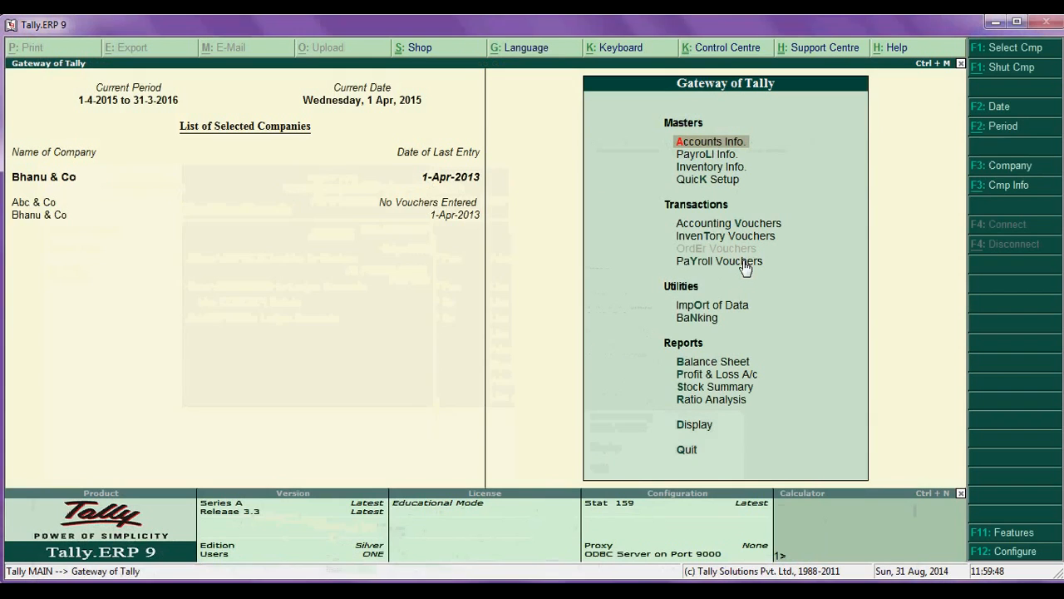
pyautogui.click(1016, 552)
pyautogui.press('Return')
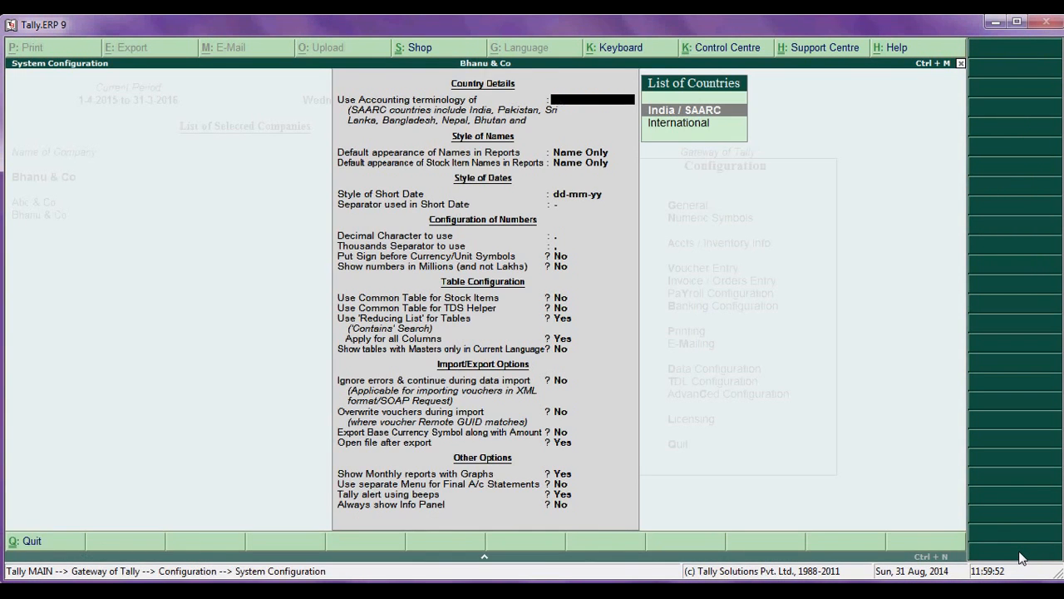
pyautogui.press('Escape')
# - Open the Invoice / Orders Entry configuration, look through its General options and return to the Gateway of Tally
pyautogui.press('Down')
pyautogui.press('Down')
pyautogui.press('Down')
pyautogui.press('Down')
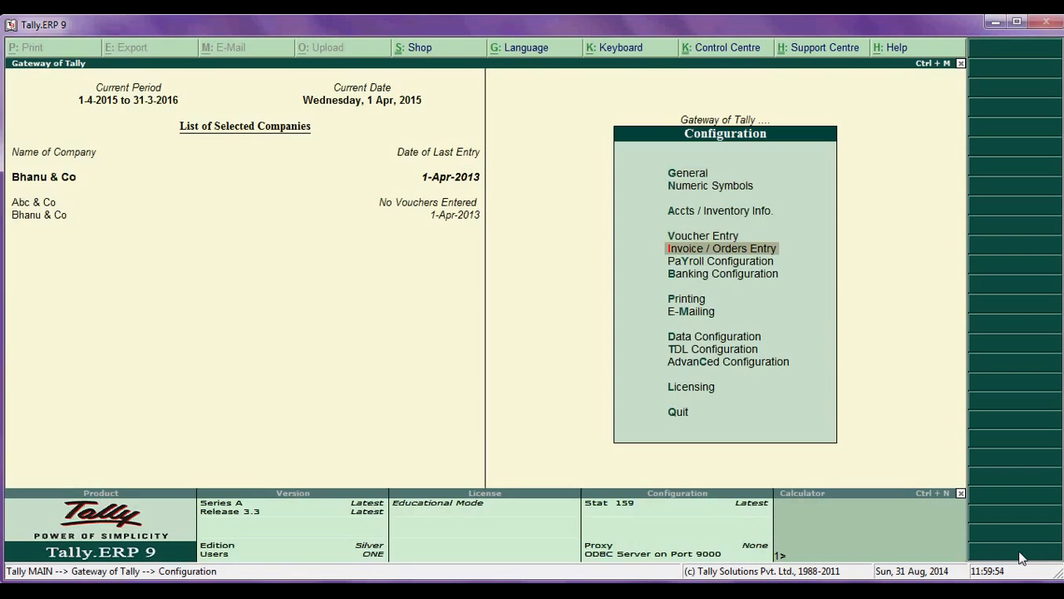
pyautogui.press('Return')
pyautogui.press('Down')
pyautogui.press('Down')
pyautogui.press('Down')
pyautogui.press('Down')
pyautogui.press('Down')
pyautogui.press('Down')
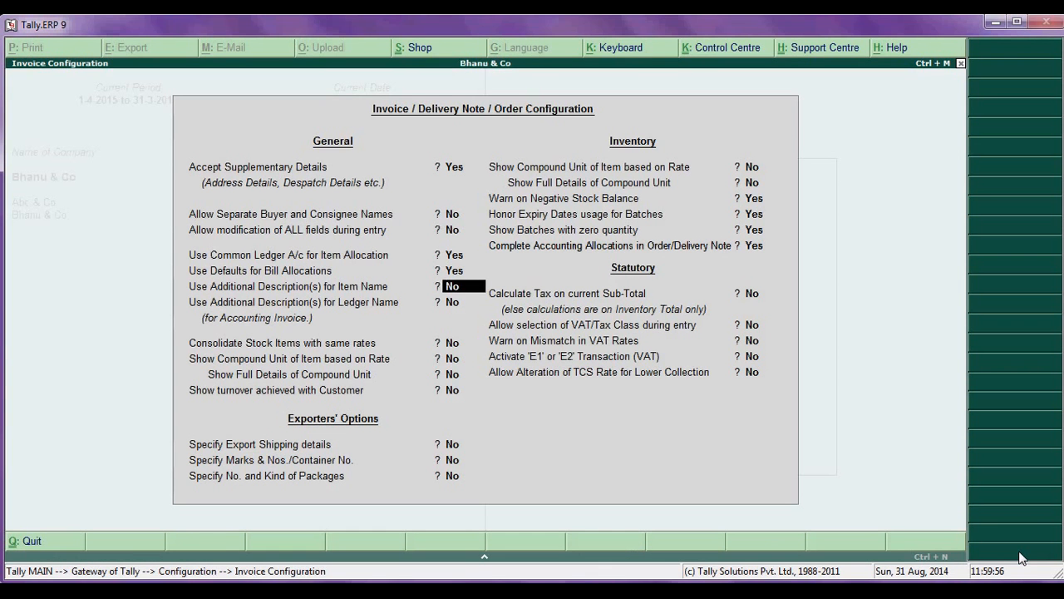
pyautogui.press('Escape')
pyautogui.press('Escape')
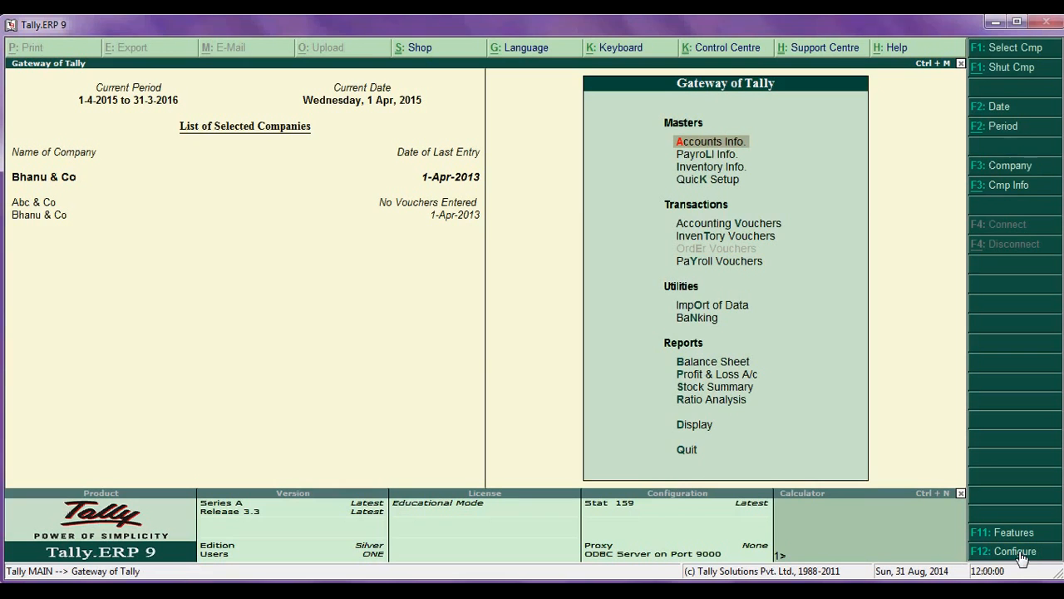
# - Open the Voucher Entry configuration, look at its first options and return to the Configuration list
pyautogui.click(1021, 553)
pyautogui.press('Down')
pyautogui.press('Down')
pyautogui.press('Down')
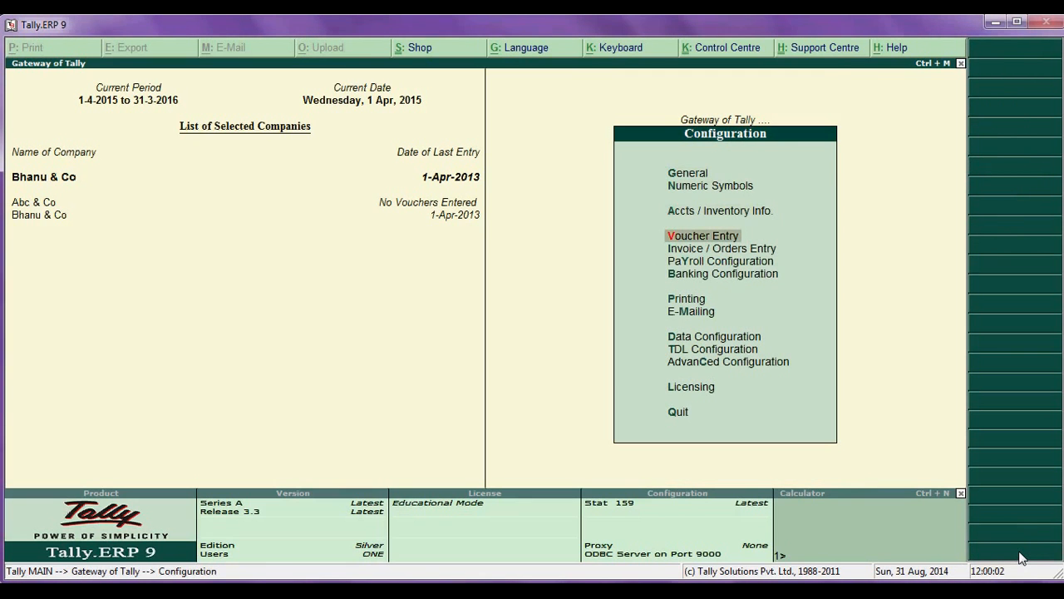
pyautogui.press('Return')
pyautogui.press('Down')
pyautogui.press('Down')
pyautogui.press('Down')
pyautogui.press('Escape')
# - In the Accts / Inventory Info. configuration, set Allow ADVANCED entries in Masters under Inventory to Yes and accept the settings
pyautogui.press('Up')
pyautogui.press('Return')
pyautogui.press('Down')
pyautogui.press('Down')
pyautogui.press('Down')
pyautogui.press('Down')
pyautogui.press('Down')
pyautogui.press('Down')
pyautogui.press('Down')
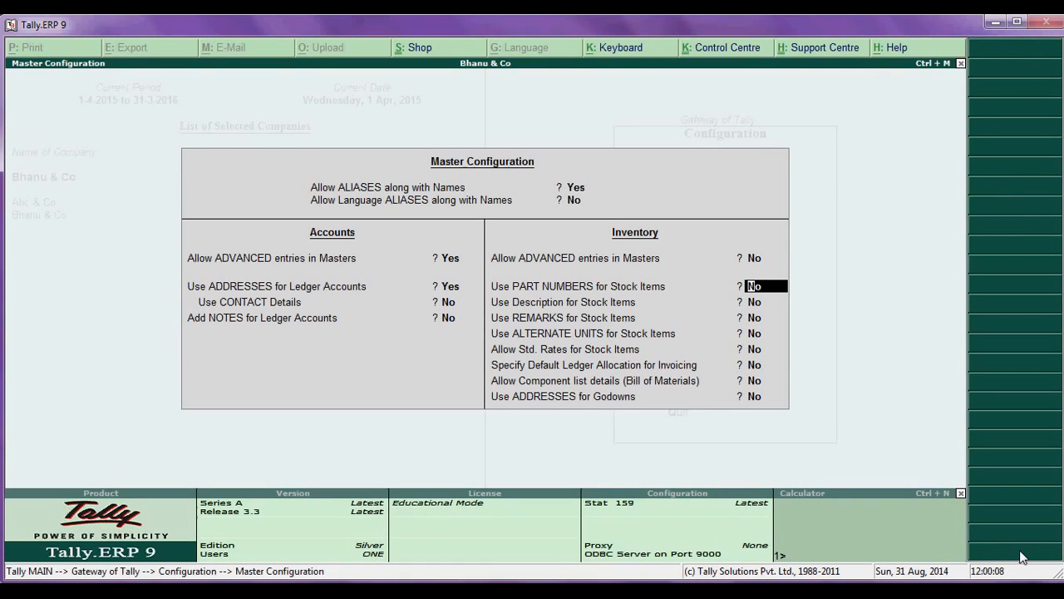
pyautogui.press('Up')
pyautogui.write('y')
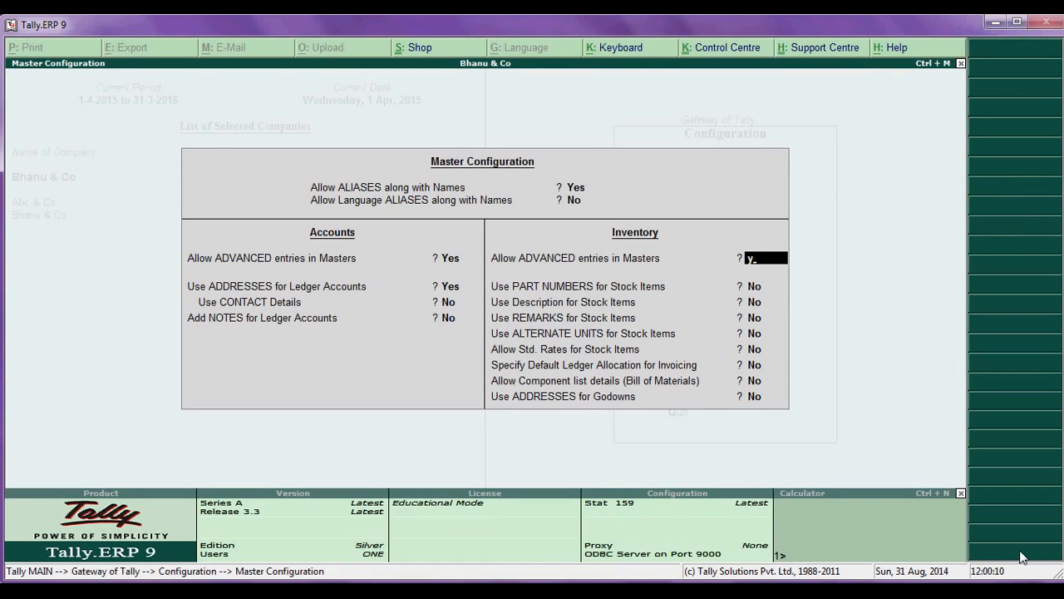
pyautogui.press('Return')
pyautogui.press('Return')
pyautogui.press('Return')
pyautogui.press('Return')
pyautogui.press('Return')
pyautogui.press('Return')
pyautogui.press('Return')
pyautogui.press('Return')
pyautogui.press('Return')
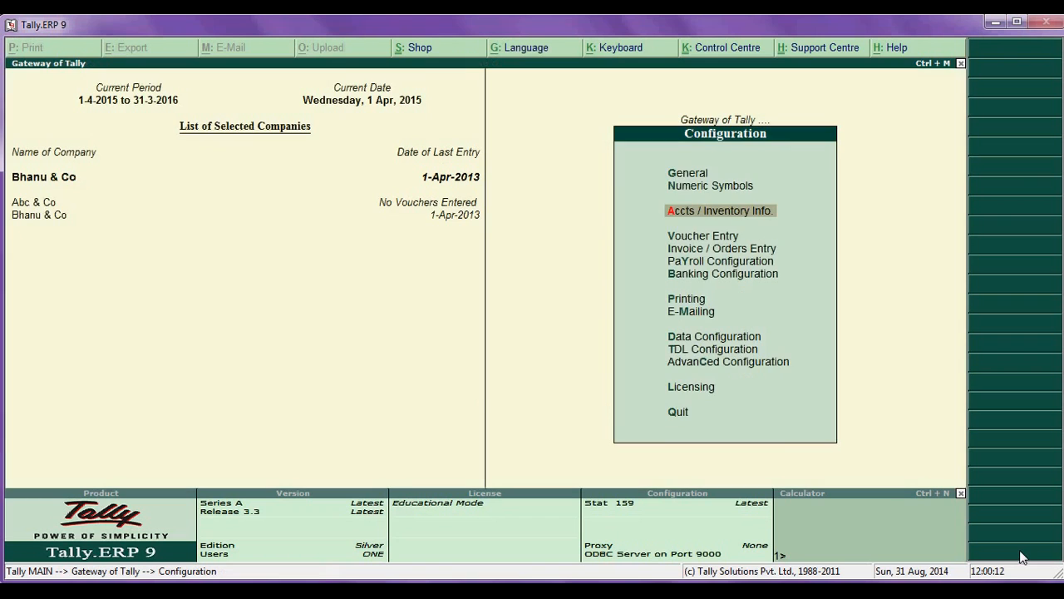
# - Open the stock item Caps for alteration, examine its Behaviour section and return to the Gateway of Tally without changes
pyautogui.press('Escape')
pyautogui.press('Down')
pyautogui.press('Down')
pyautogui.press('Up')
pyautogui.press('Down')
pyautogui.press('Return')
pyautogui.press('Down')
pyautogui.press('Down')
pyautogui.press('Return')
pyautogui.press('Down')
pyautogui.press('Down')
pyautogui.press('Return')
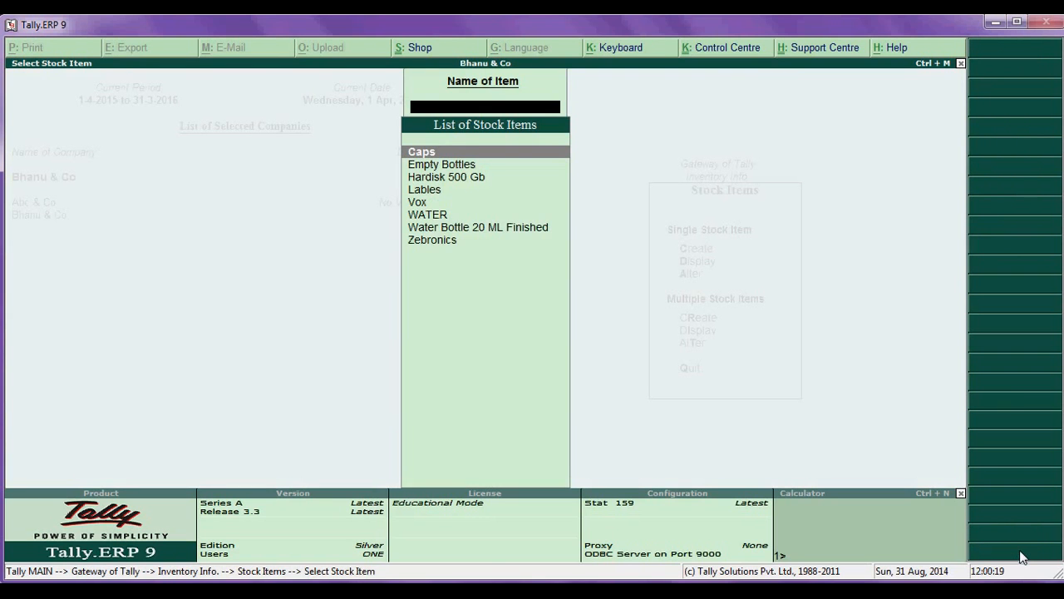
pyautogui.press('Return')
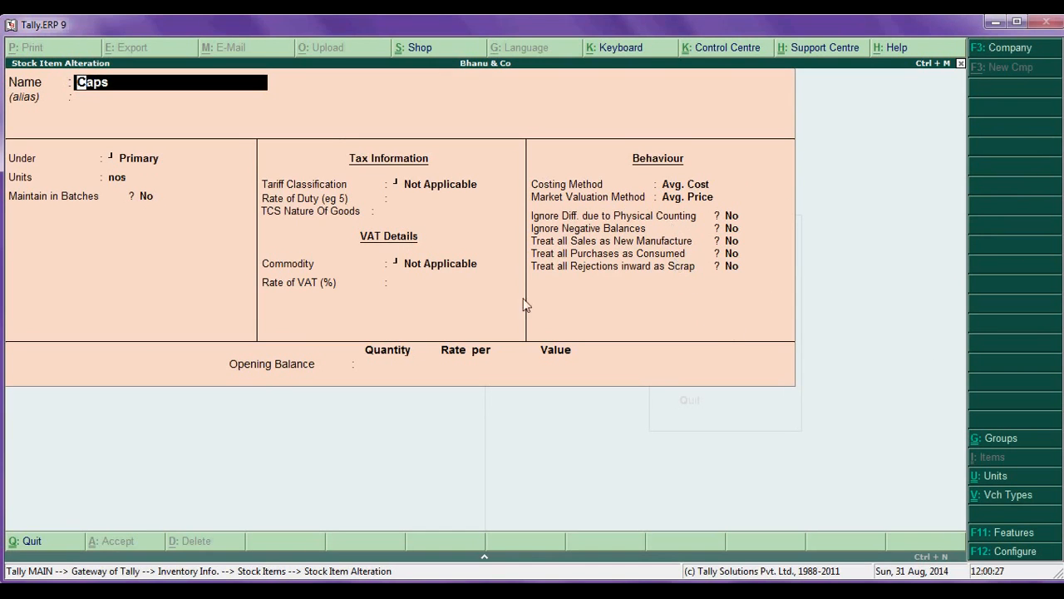
pyautogui.press('Escape')
pyautogui.press('Escape')
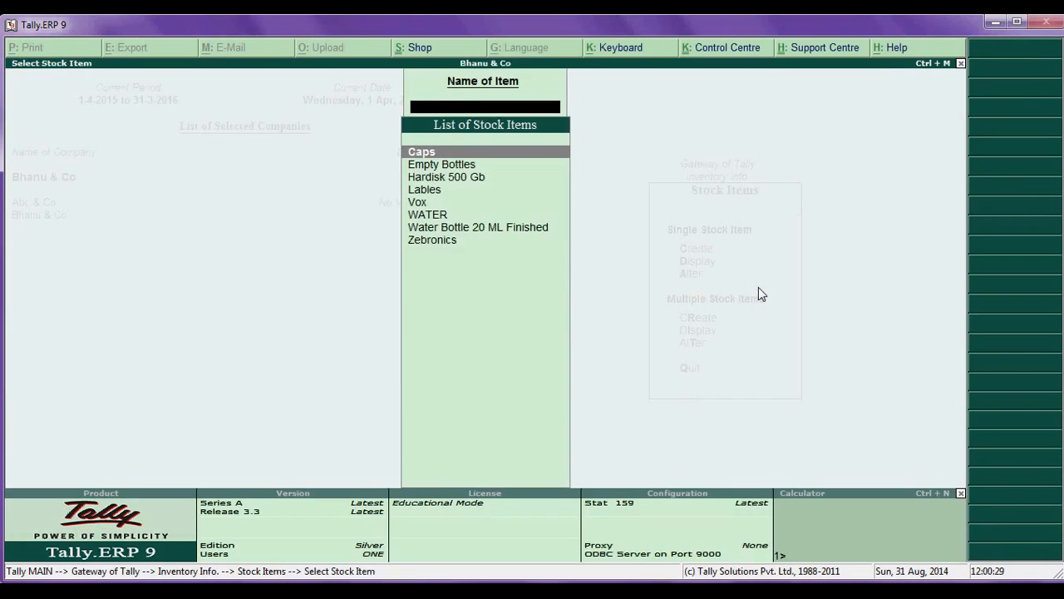
pyautogui.press('Escape')
pyautogui.press('Escape')
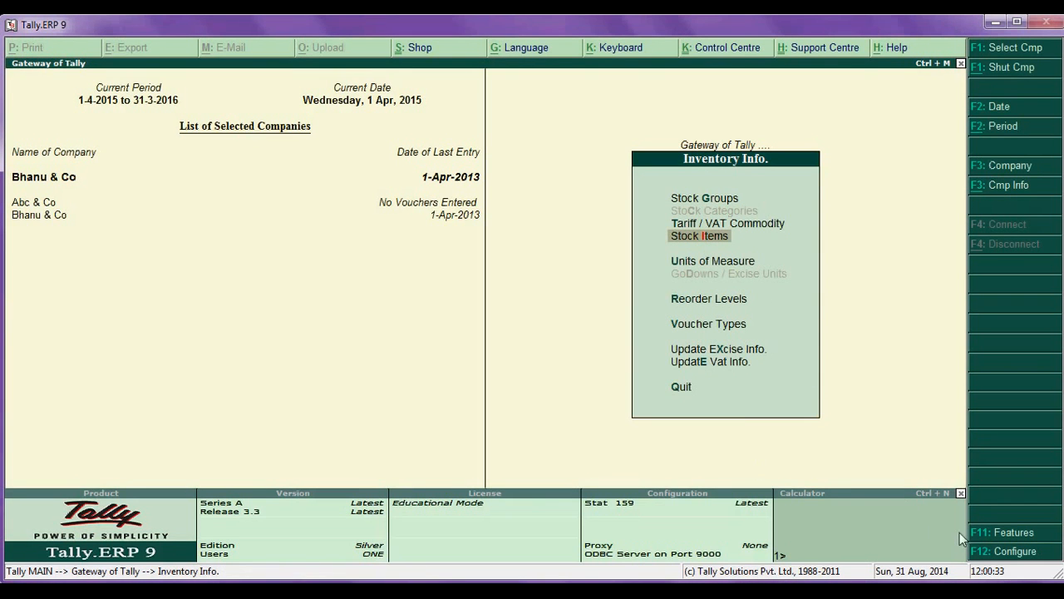
pyautogui.press('Escape')
# - Set the Inventory option Allow ADVANCED entries in Masters to No in the Master Configuration and accept the settings
pyautogui.click(990, 553)
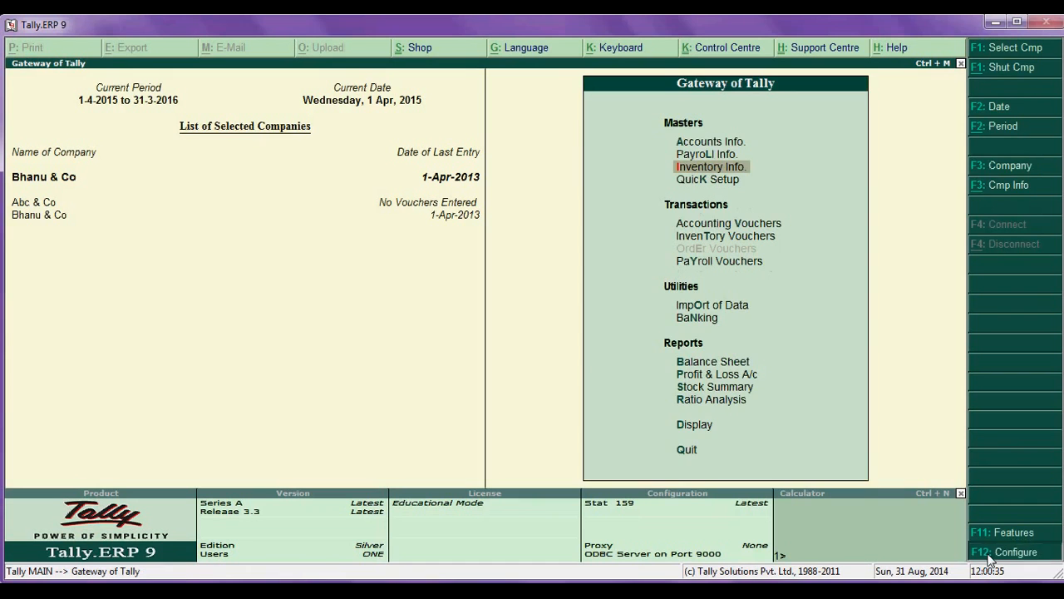
pyautogui.press('Down')
pyautogui.press('Down')
pyautogui.press('Return')
pyautogui.press('Return')
pyautogui.press('Return')
pyautogui.press('Return')
pyautogui.press('Return')
pyautogui.press('Return')
pyautogui.press('Return')
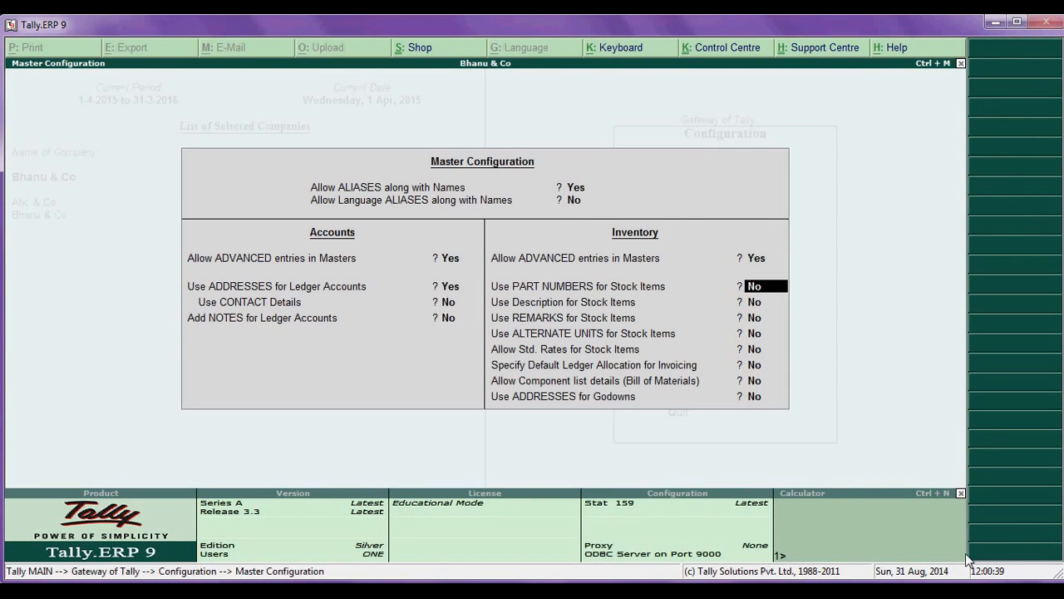
pyautogui.press('Up')
pyautogui.press('n')
pyautogui.press('Return')
pyautogui.press('Return')
pyautogui.press('Return')
pyautogui.press('Return')
pyautogui.press('Return')
pyautogui.press('Return')
pyautogui.press('Return')
pyautogui.press('Return')
pyautogui.press('Return')
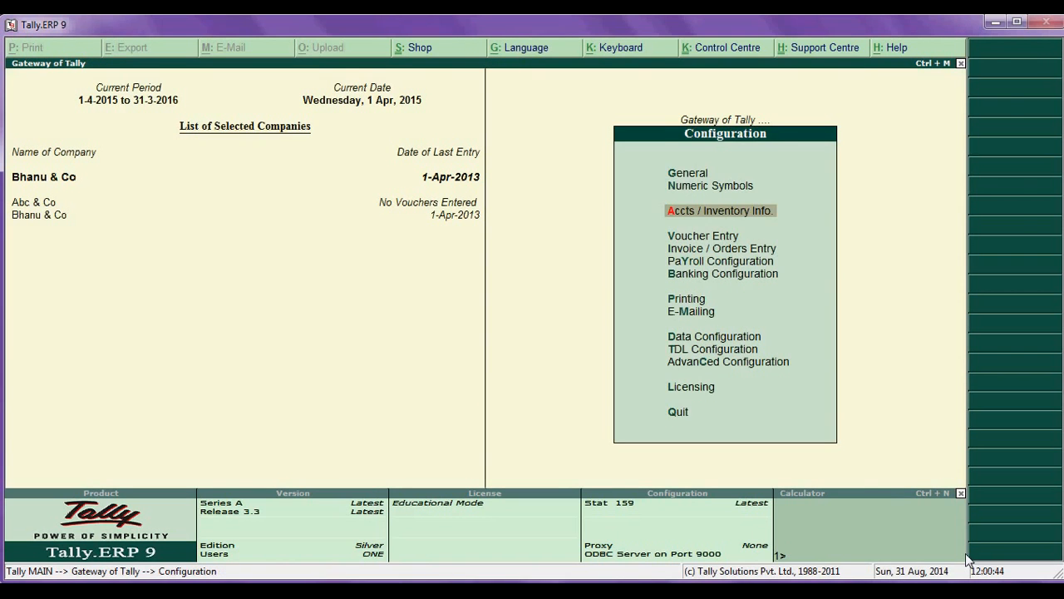
# - Reopen the stock item Caps for alteration and compare which sections its form shows
pyautogui.press('Escape')
pyautogui.press('Up')
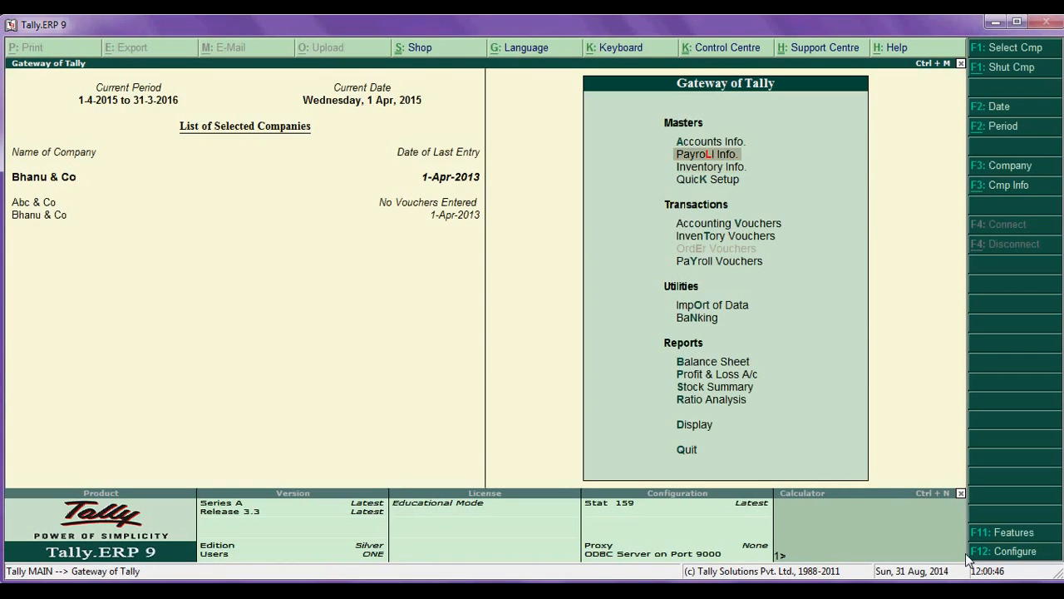
pyautogui.press('Down')
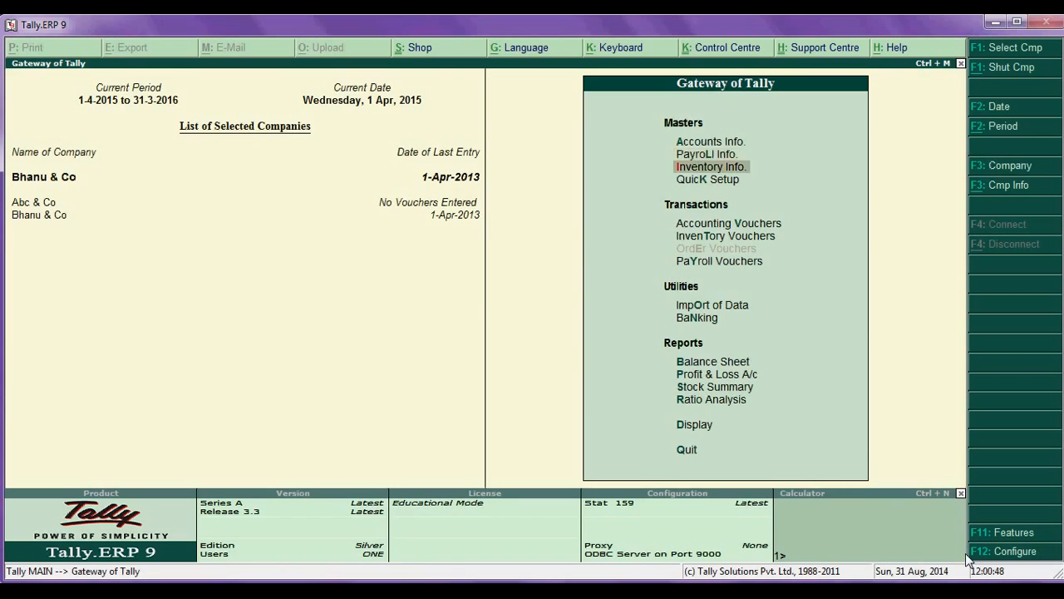
pyautogui.press('Return')
pyautogui.press('Down')
pyautogui.press('Down')
pyautogui.press('Return')
pyautogui.press('Down')
pyautogui.press('Down')
pyautogui.press('Return')
pyautogui.press('Return')
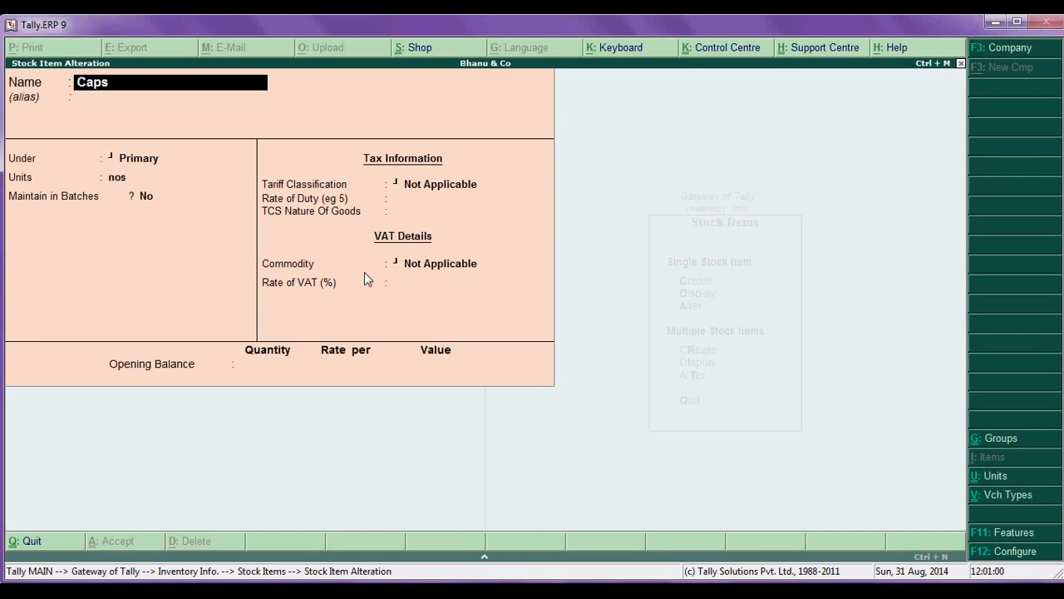
# - In the other Tally.ERP 9 window's Master Configuration, set Use Description for Stock Items to Yes and accept the settings
pyautogui.hotkey('alt', 'Tab')
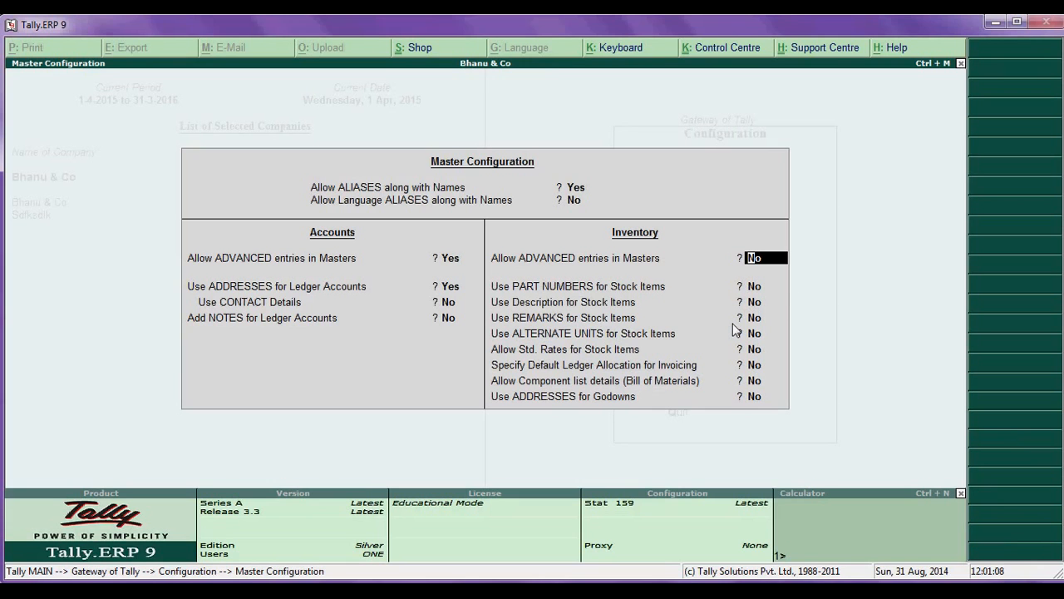
pyautogui.press('Return')
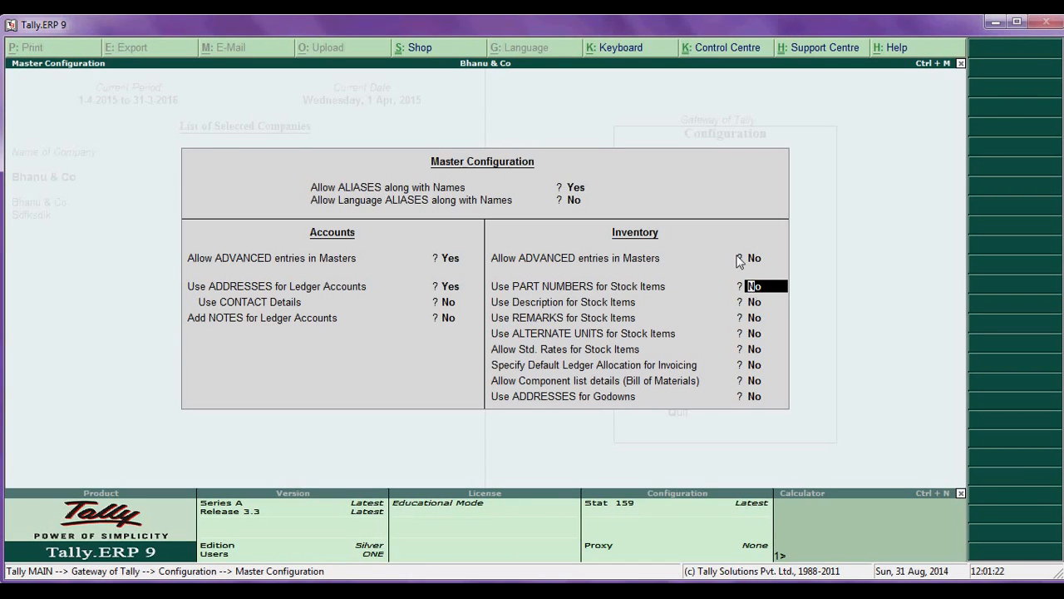
pyautogui.press('Return')
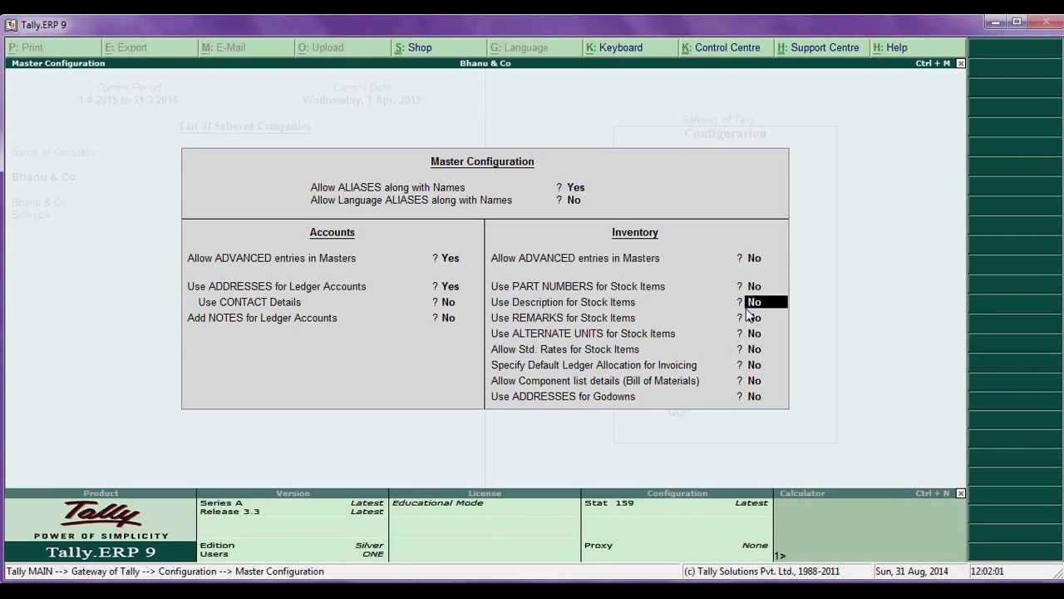
pyautogui.write('y')
pyautogui.press('Return')
pyautogui.press('Return')
pyautogui.press('Return')
pyautogui.press('Return')
pyautogui.press('Return')
pyautogui.press('Return')
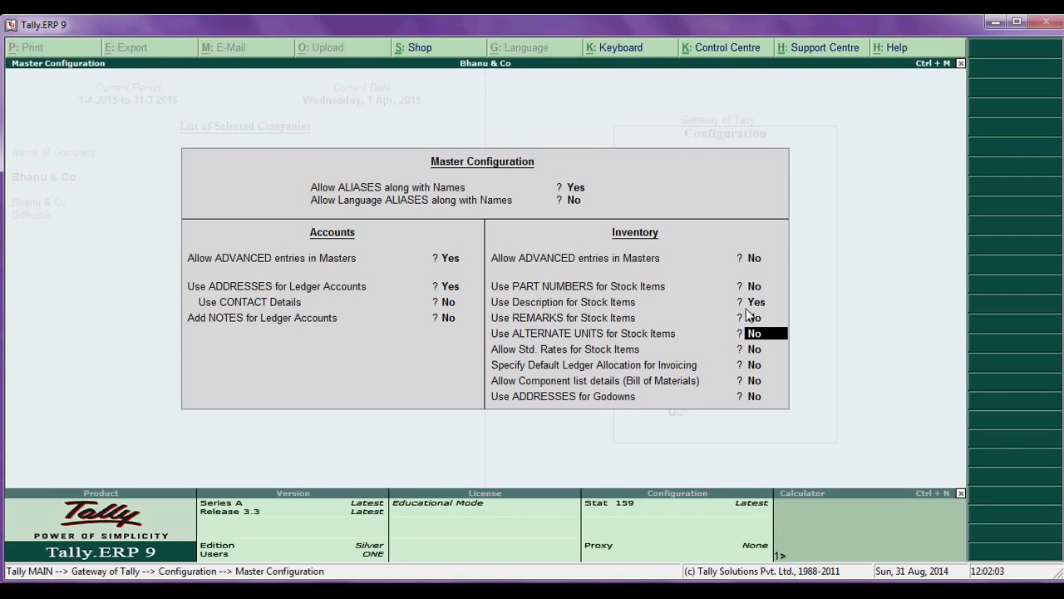
pyautogui.press('Return')
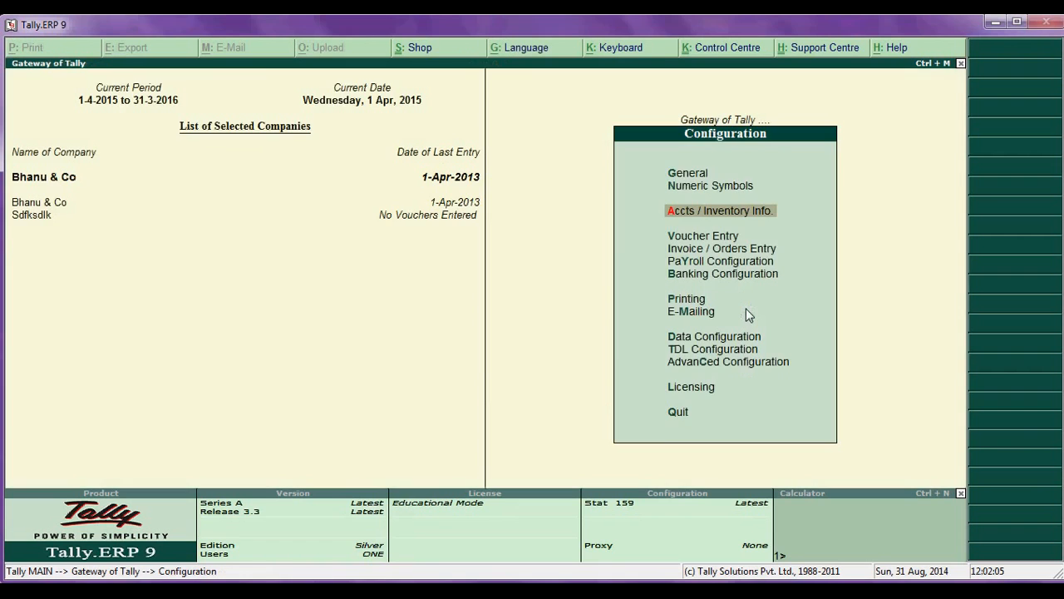
# - Switch back to the Tally.ERP 9 window showing Caps and leave the item for the Gateway's Accounting Vouchers entry
pyautogui.hotkey('alt', 'Tab')
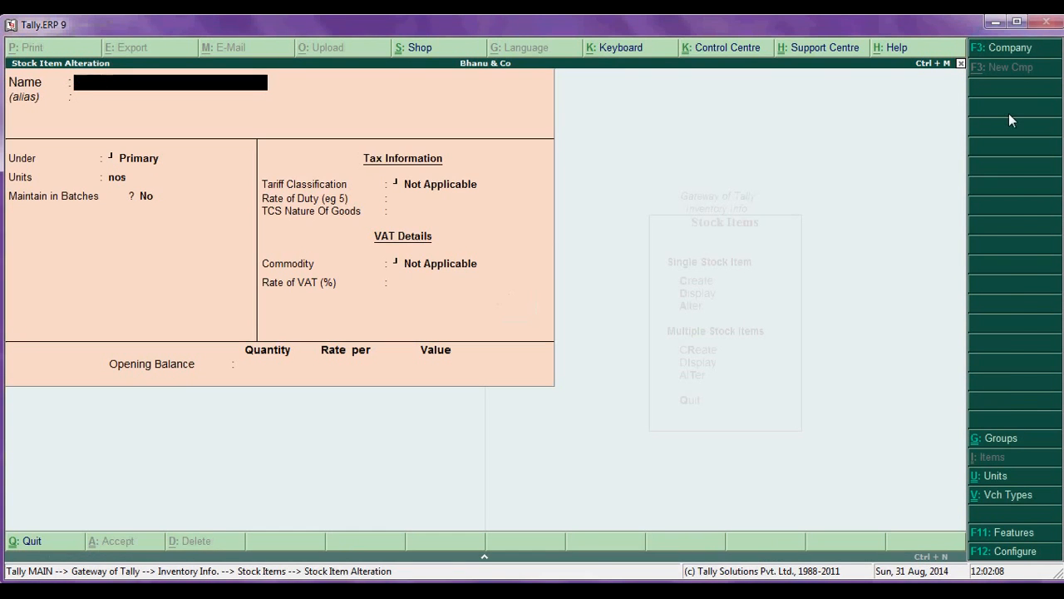
pyautogui.press('Escape')
pyautogui.press('Escape')
pyautogui.press('Escape')
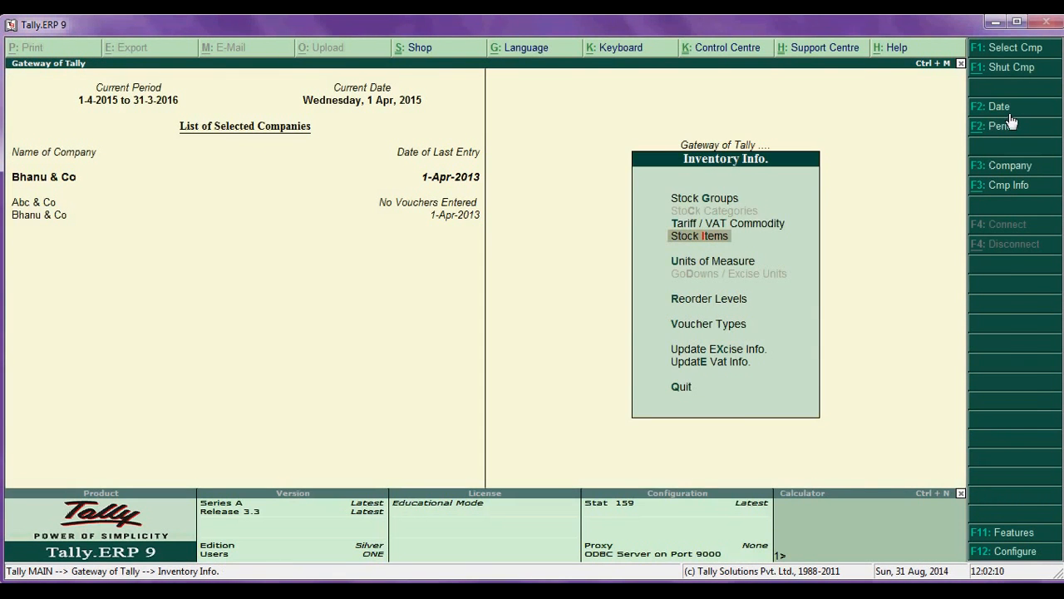
pyautogui.press('Escape')
pyautogui.press('Down')
pyautogui.press('Down')
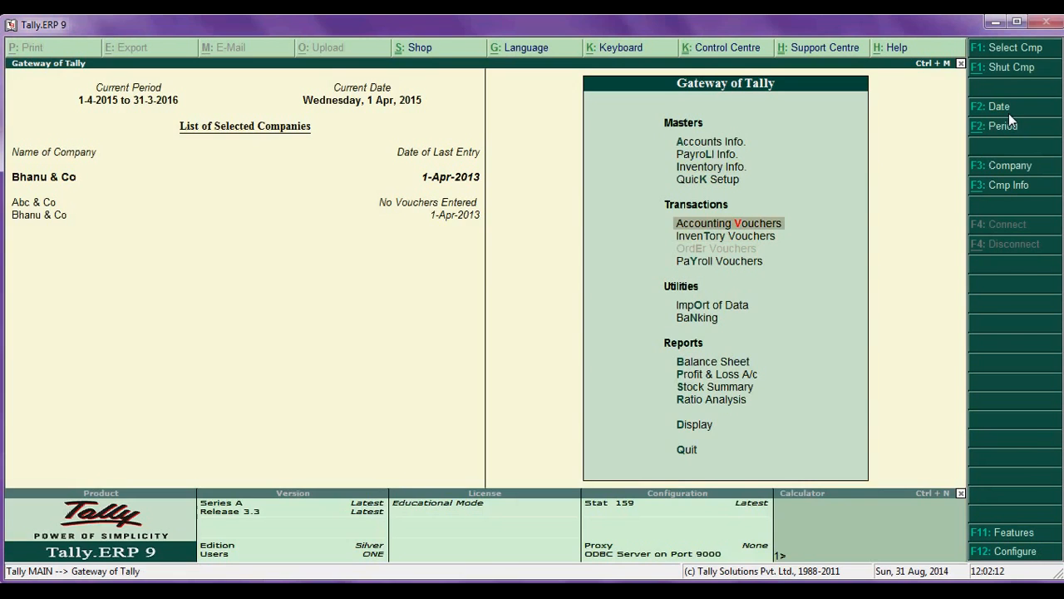
# - Start a sales voucher with Cash as the party account and Sales A/c as the sales ledger
pyautogui.press('Return')
pyautogui.press('Return')
pyautogui.press('Return')
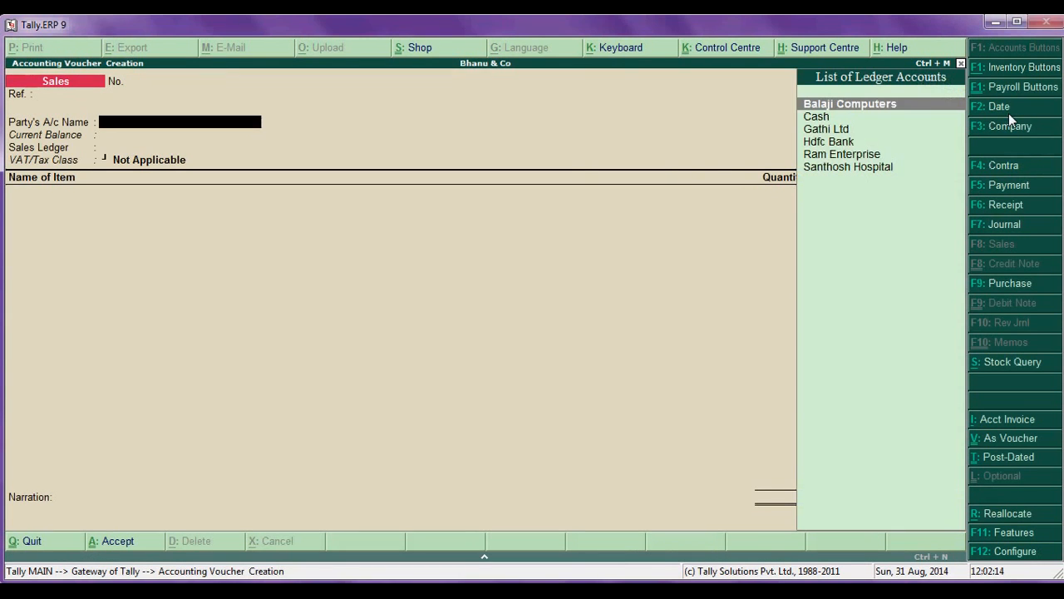
pyautogui.press('Down')
pyautogui.press('Return')
pyautogui.press('Return')
pyautogui.press('Return')
pyautogui.press('Return')
pyautogui.hotkey('ctrl', 'a')
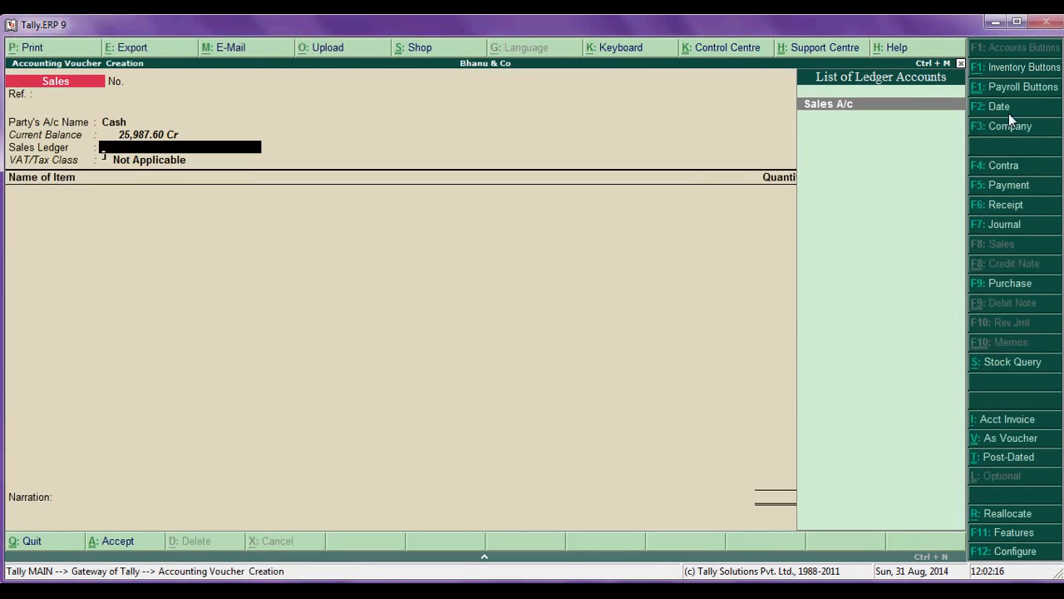
pyautogui.press('Return')
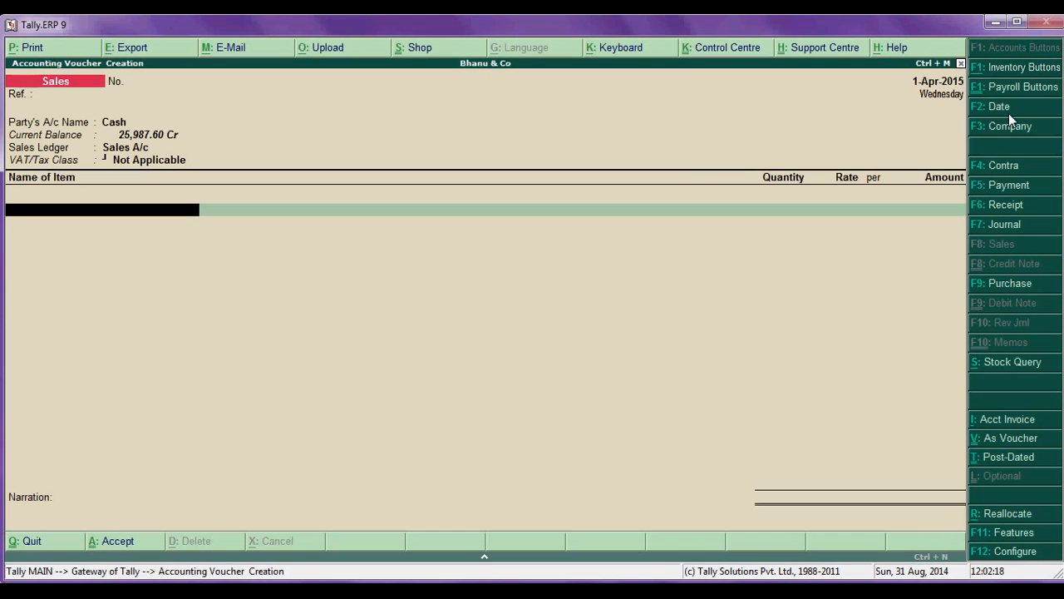
# - Choose Empty Bottles from the stock items as the first item of the sales voucher
pyautogui.write('S')
pyautogui.press('Down')
pyautogui.press('Down')
pyautogui.press('Down')
pyautogui.press('Down')
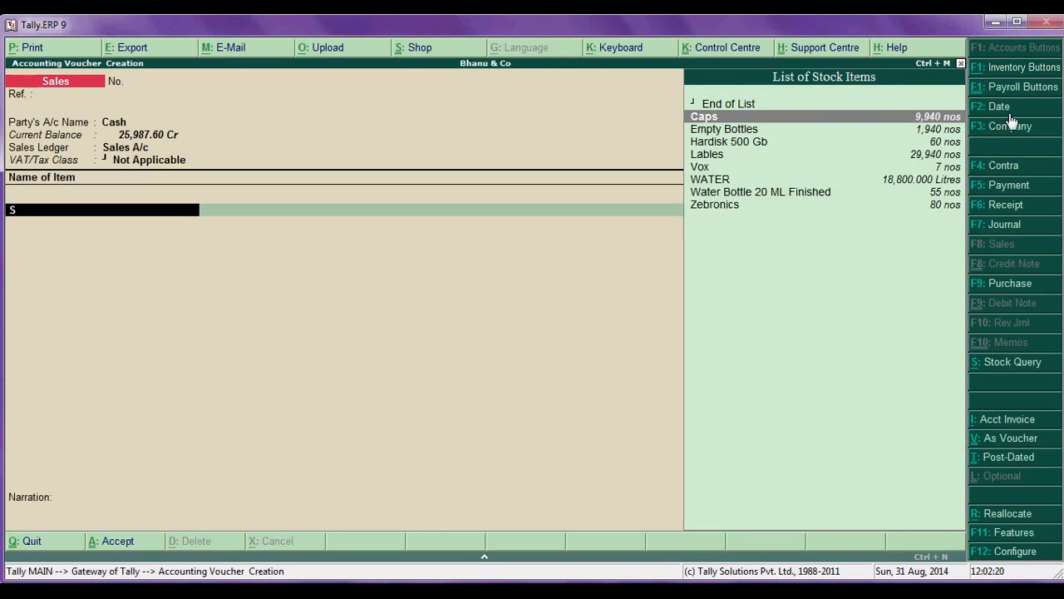
pyautogui.press('Down')
pyautogui.press('Down')
pyautogui.press('Down')
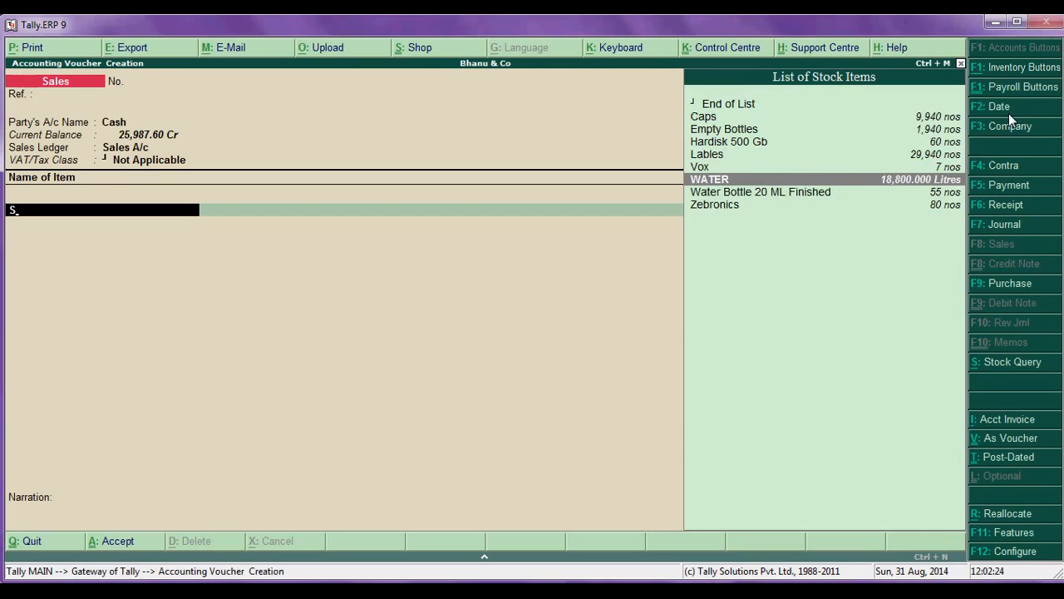
pyautogui.press('Up')
pyautogui.press('Up')
pyautogui.press('Up')
pyautogui.press('Up')
pyautogui.press('Return')
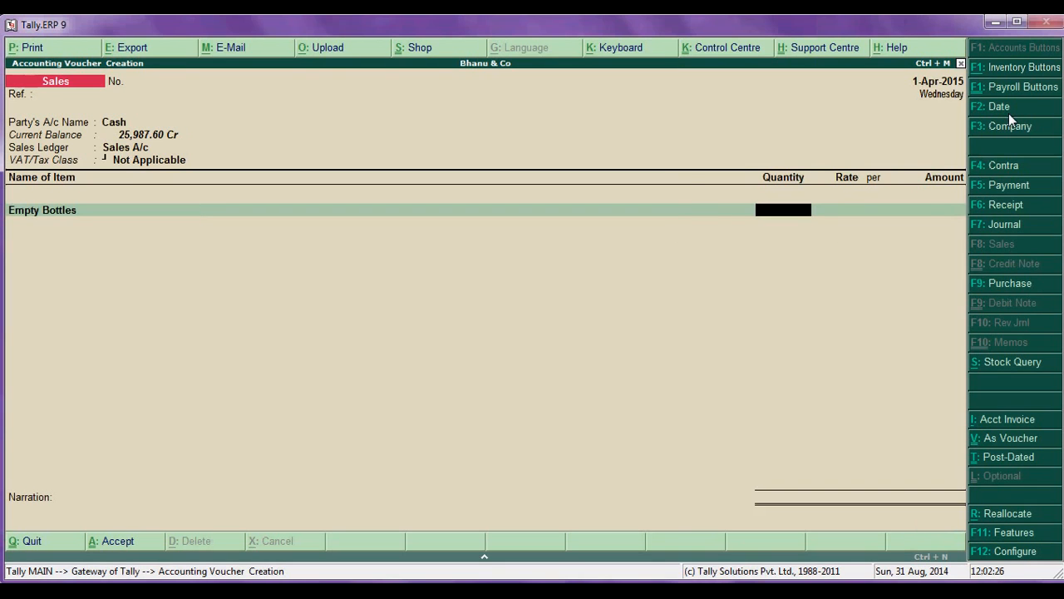
# - In the Sales Invoice Configuration, set Use Additional Description(s) for Item Name to Yes, then open the description entry for Empty Bottles
pyautogui.press('BackSpace')
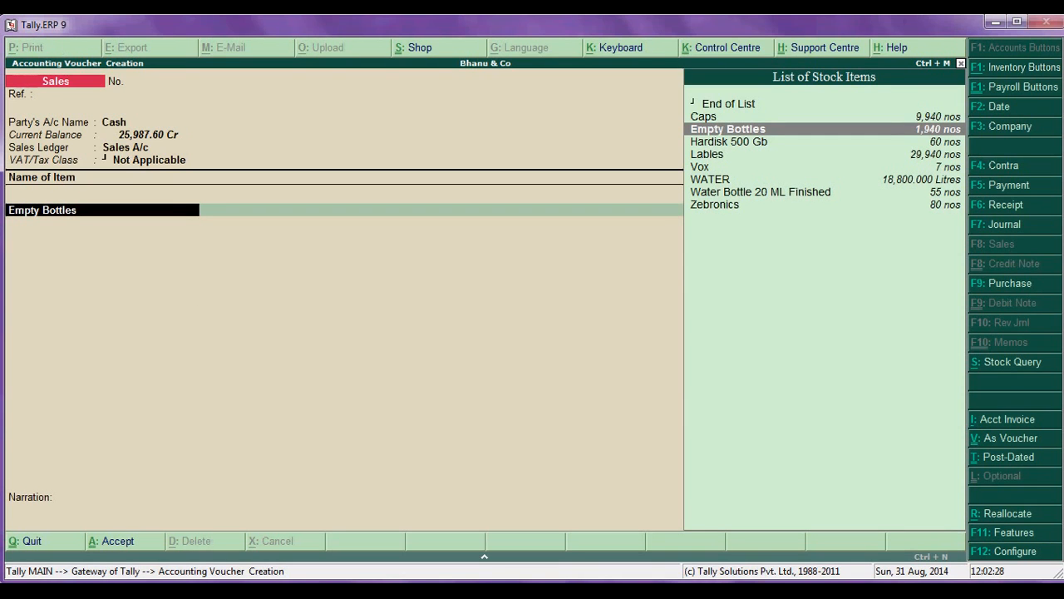
pyautogui.click(1022, 552)
pyautogui.press('Return')
pyautogui.press('Return')
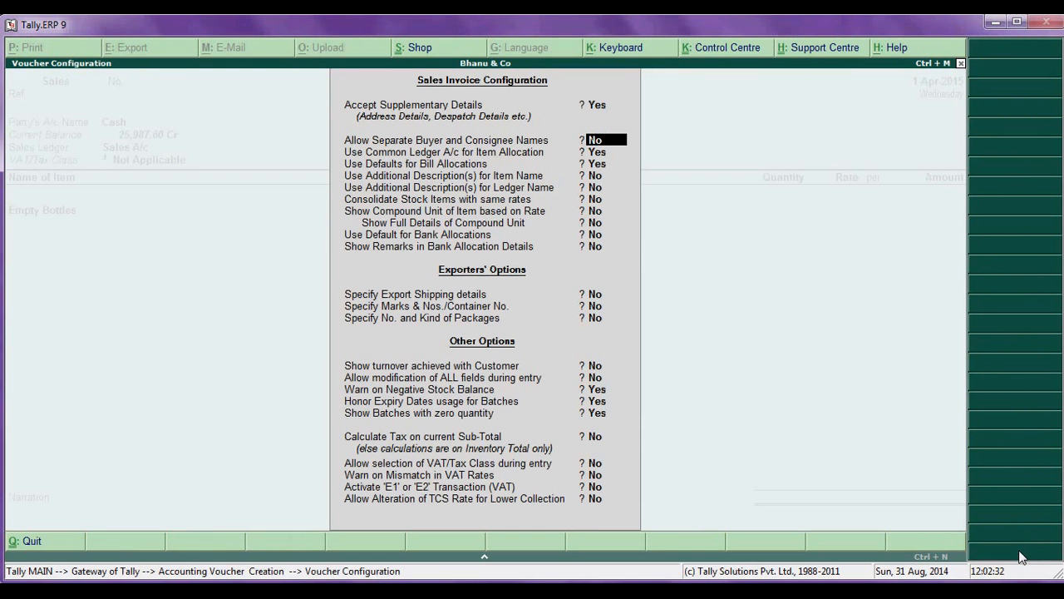
pyautogui.press('Return')
pyautogui.press('Return')
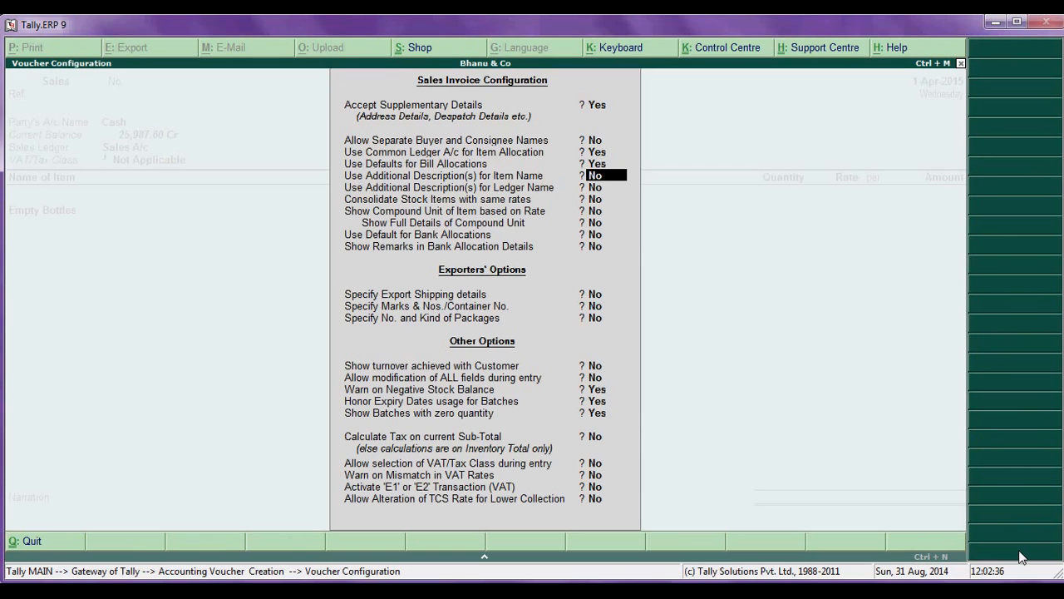
pyautogui.press('y')
pyautogui.press('Return')
pyautogui.press('Return')
pyautogui.press('Return')
pyautogui.press('Return')
pyautogui.press('Return')
pyautogui.press('Return')
pyautogui.press('Return')
pyautogui.press('Return')
pyautogui.press('Return')
pyautogui.press('Return')
pyautogui.press('Return')
pyautogui.press('Return')
pyautogui.press('Return')
pyautogui.press('Return')
pyautogui.press('Return')
pyautogui.press('Return')
pyautogui.press('Return')
pyautogui.press('Return')
pyautogui.press('Return')
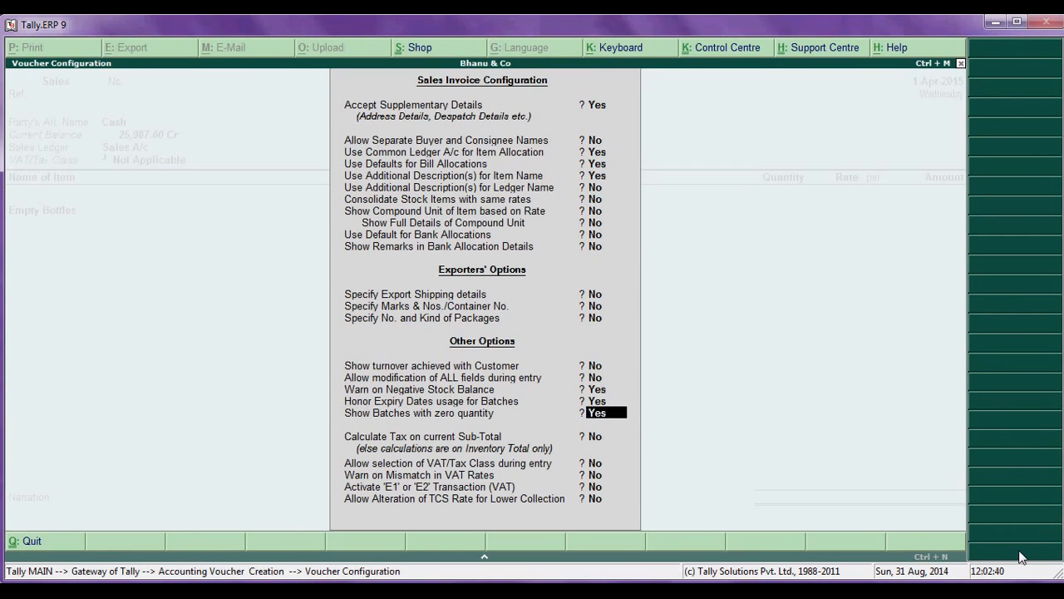
pyautogui.press('Return')
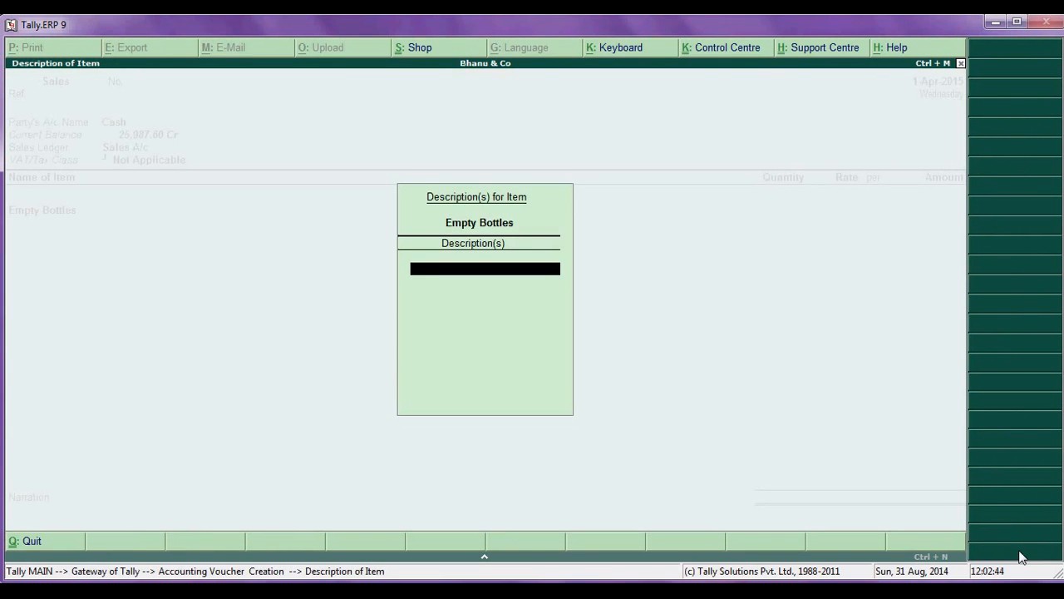
# - Enter "Emty Bootle Without Cap 100 Ltr" as the additional description for Empty Bottles and return to the sales voucher
pyautogui.write('Emty Bootle Without c')
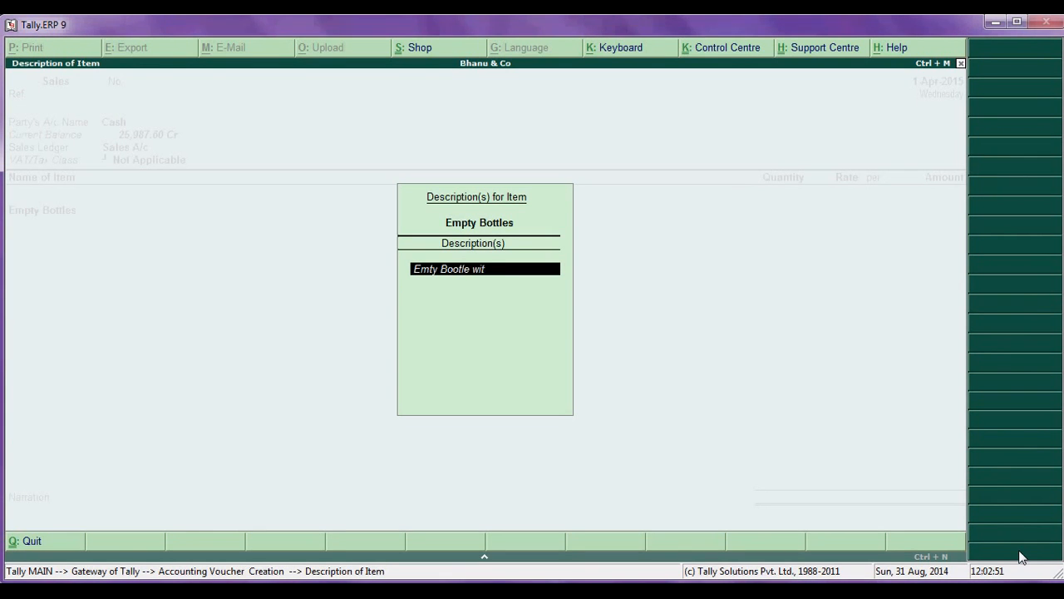
pyautogui.press('BackSpace')
pyautogui.write('Cap 1000')
pyautogui.press('BackSpace')
pyautogui.write('Lt')
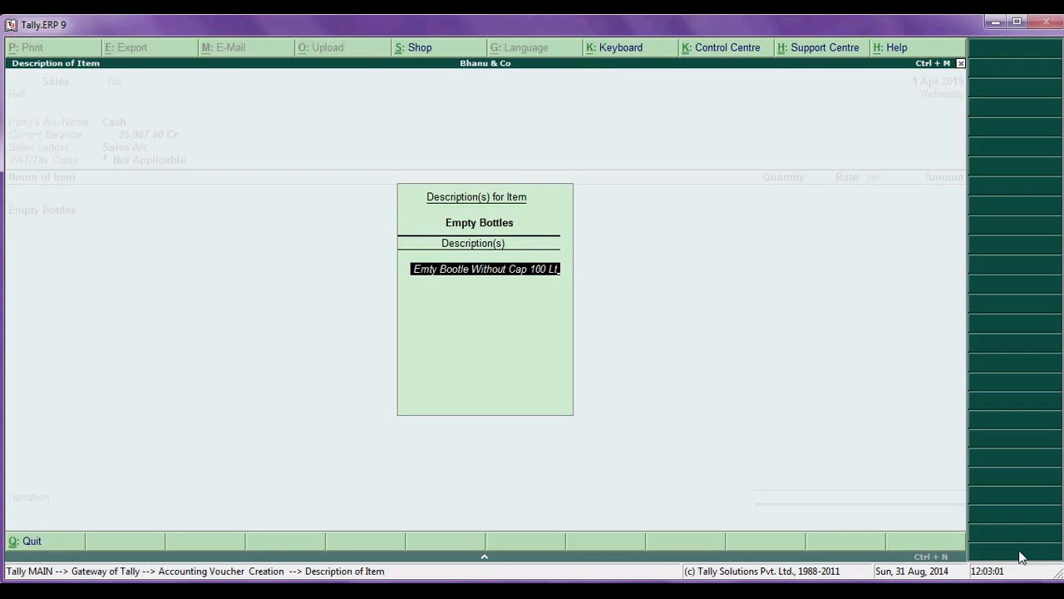
pyautogui.write('r')
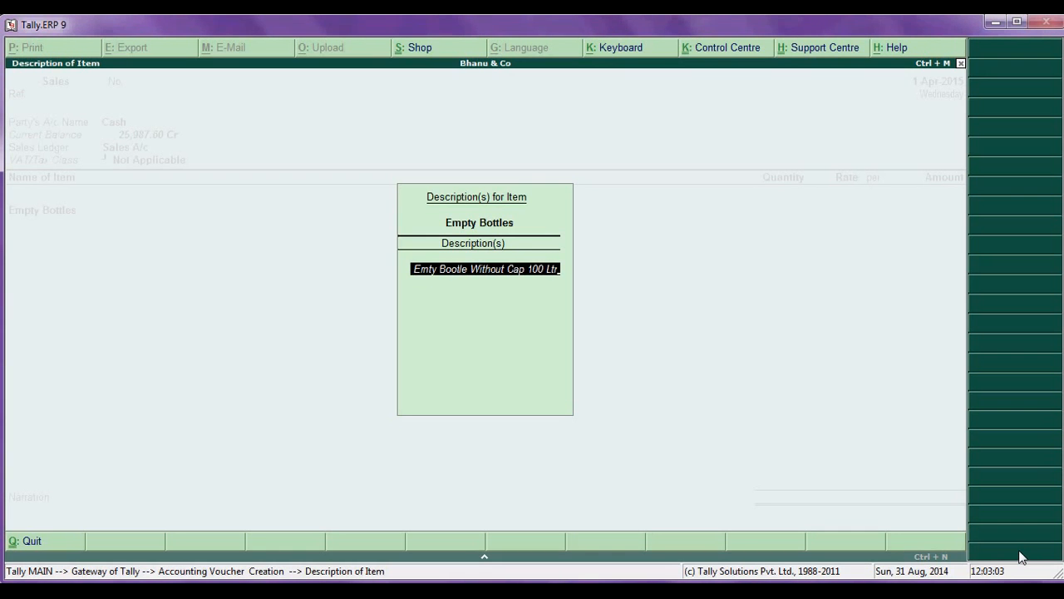
pyautogui.press('Return')
pyautogui.press('Return')
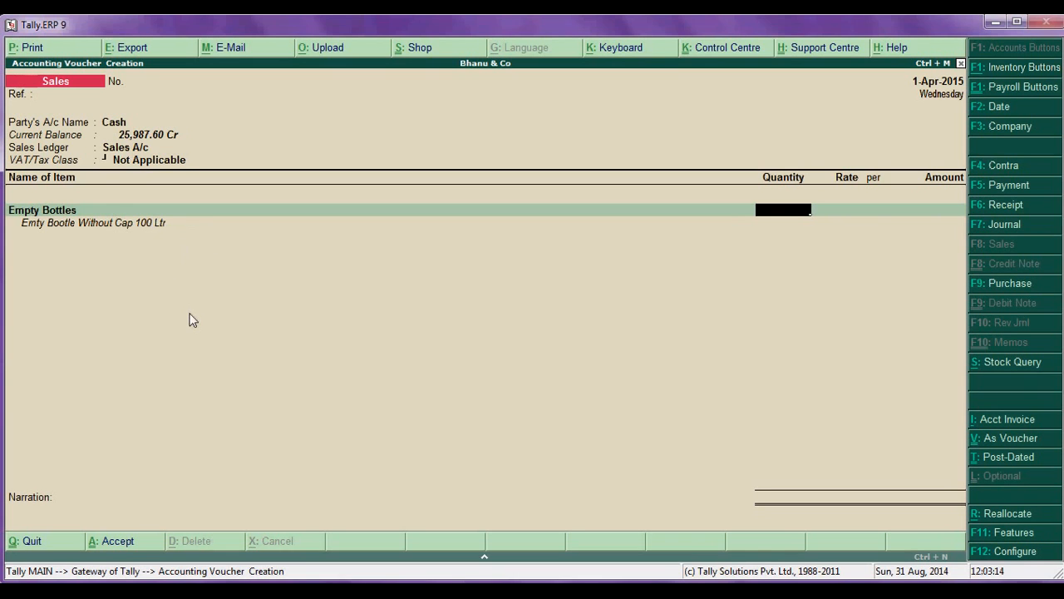
# - Switch to the Tally.ERP 9 window showing the Configuration menu and examine the Accts / Inventory Info. options for stock items
pyautogui.hotkey('alt', 'Tab')
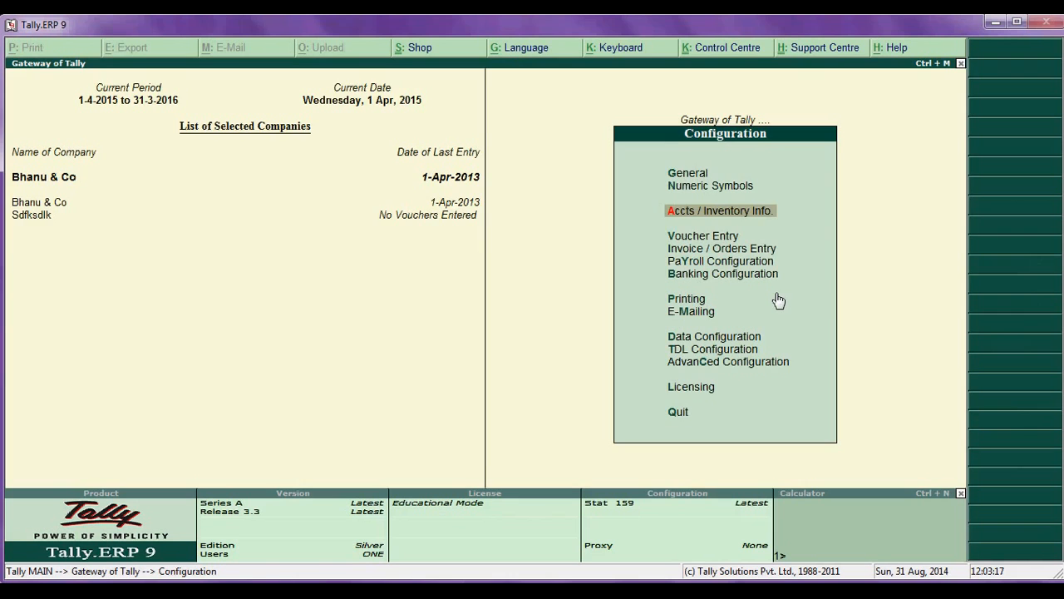
pyautogui.press('Return')
pyautogui.press('Return')
pyautogui.press('Return')
pyautogui.press('Return')
pyautogui.press('Return')
pyautogui.press('Return')
pyautogui.press('Return')
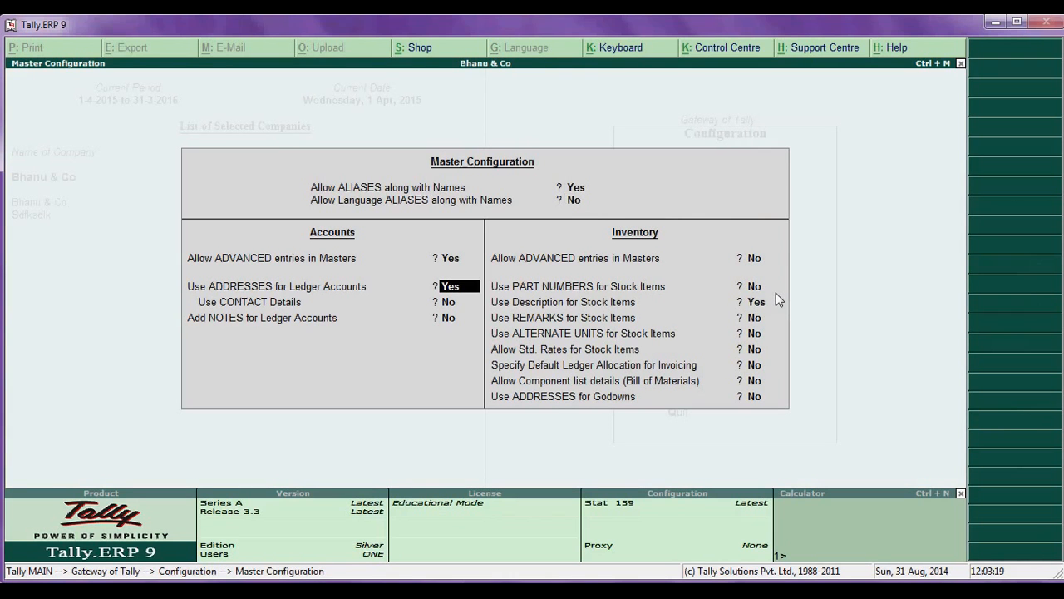
pyautogui.press('Return')
pyautogui.press('Return')
pyautogui.press('Return')
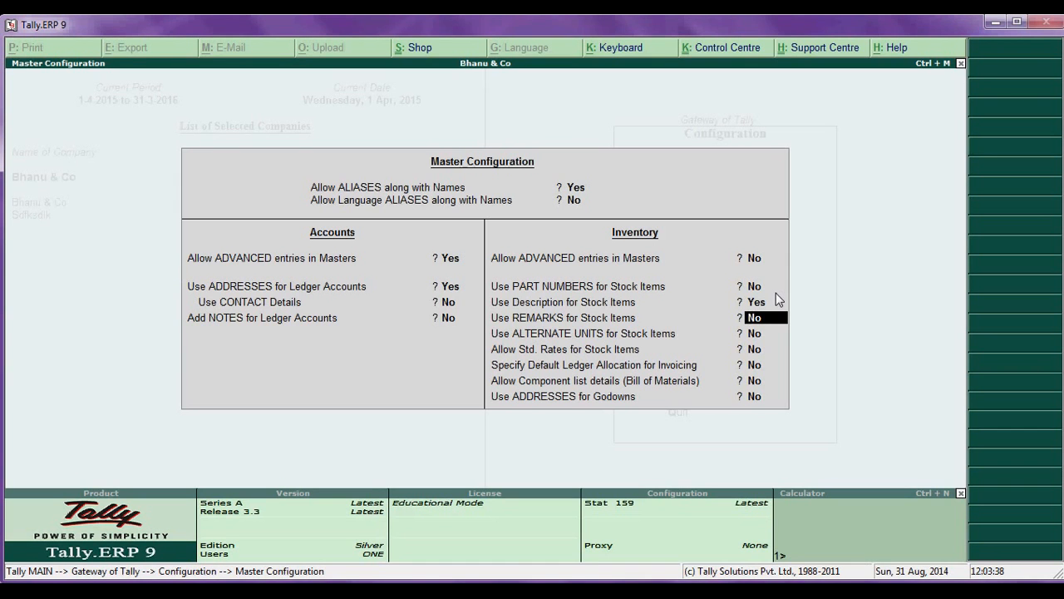
pyautogui.press('Return')
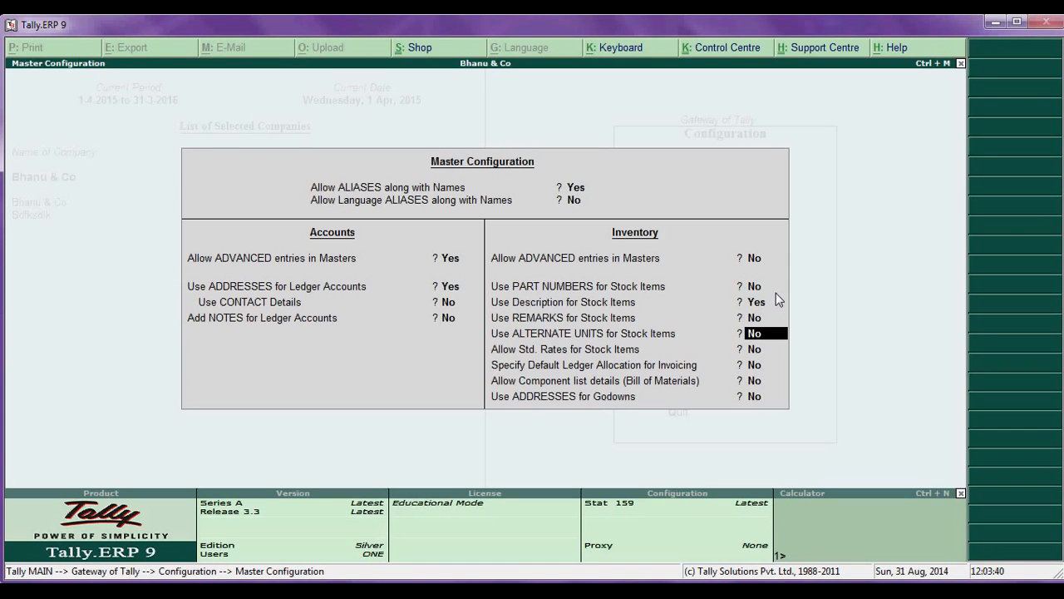
pyautogui.press('Return')
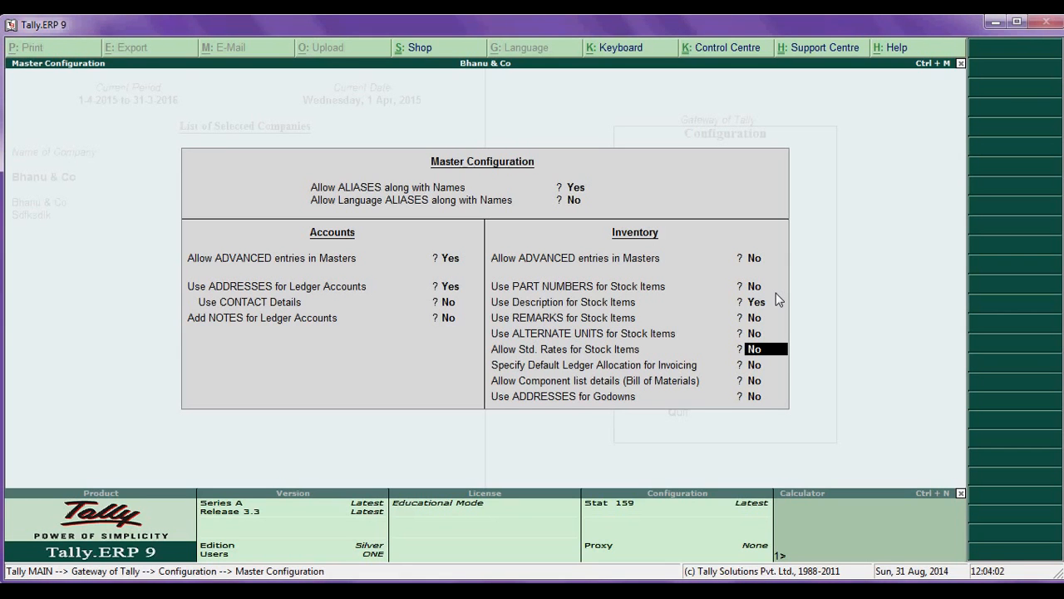
pyautogui.press('Return')
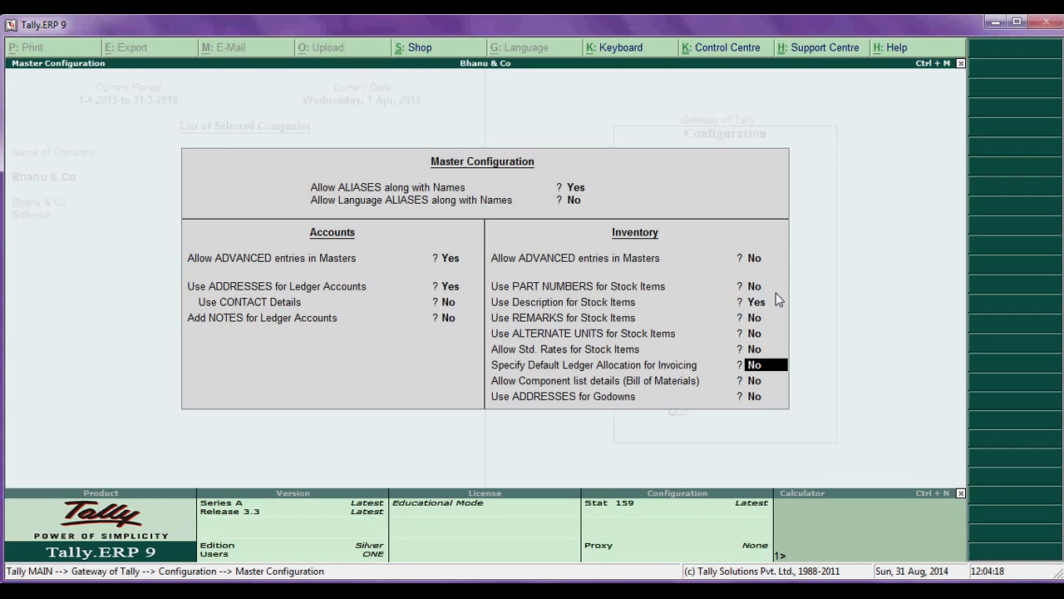
pyautogui.press('Return')
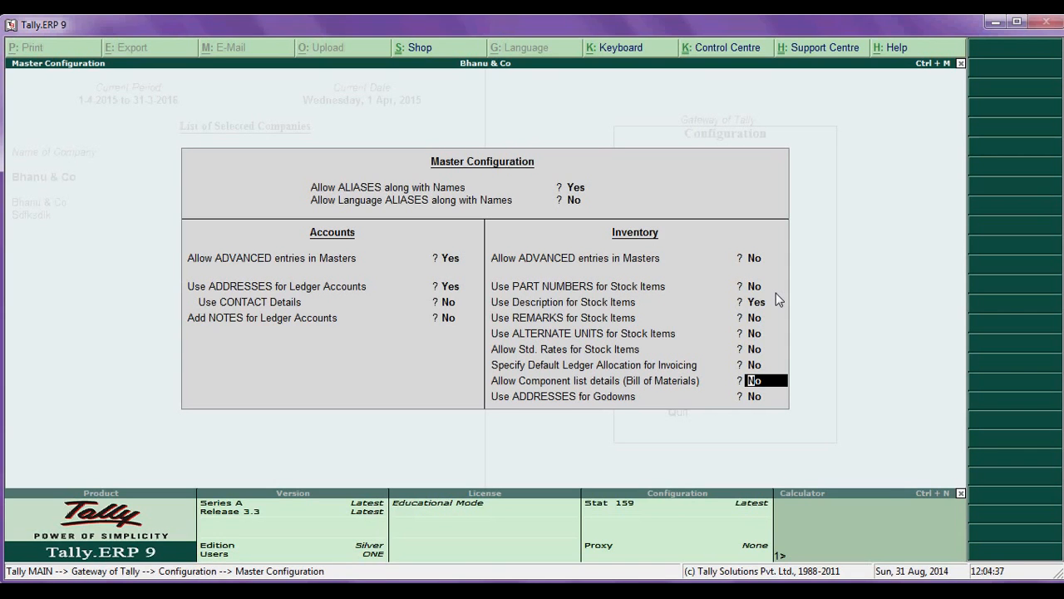
# - Set Allow Component list details (Bill of Materials) to Yes and leave the Master Configuration
pyautogui.write('y')
pyautogui.press('Return')
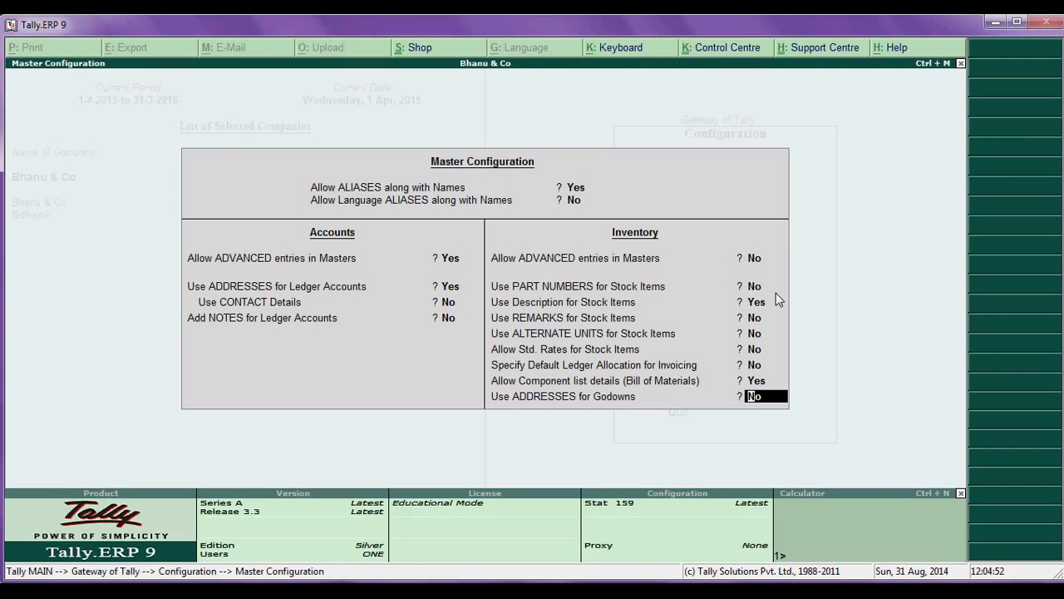
pyautogui.press('Escape')
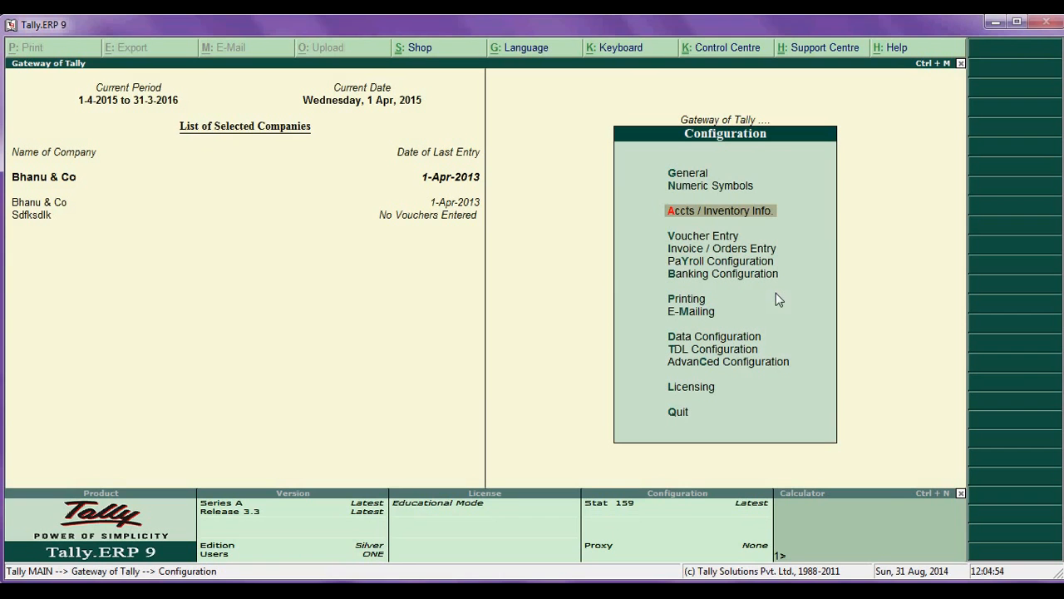
# - In the Voucher Entry Configuration, set Use Cr/Dr instead of To/By during entry to Yes
pyautogui.press('Down')
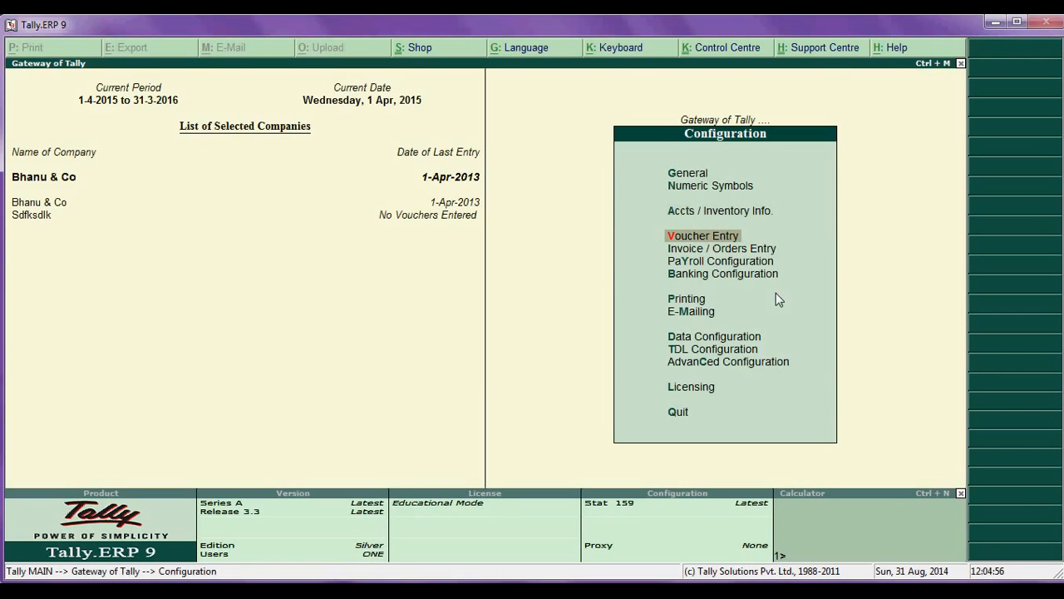
pyautogui.press('Return')
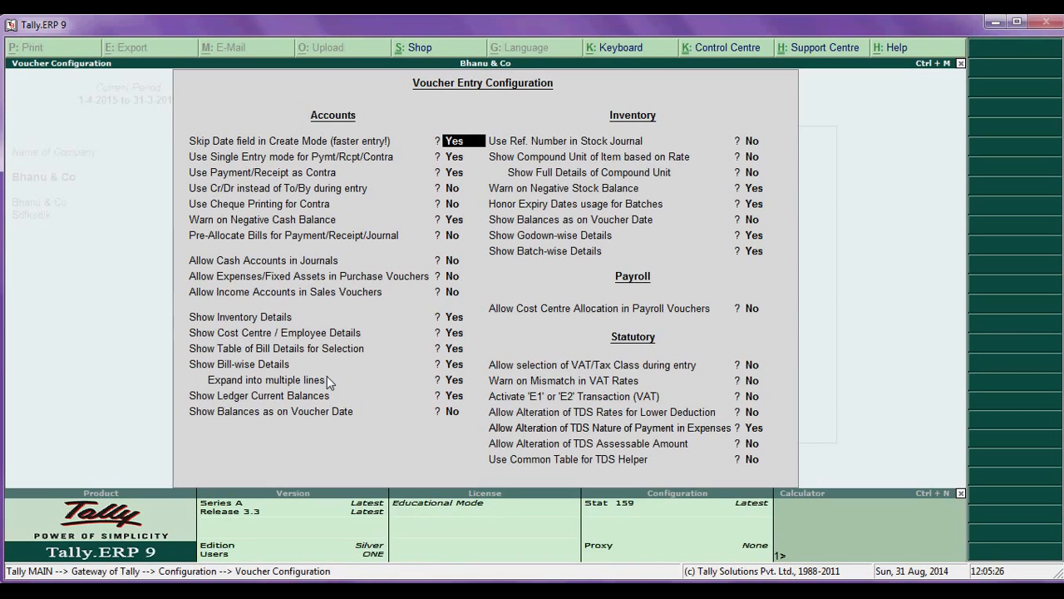
pyautogui.press('Return')
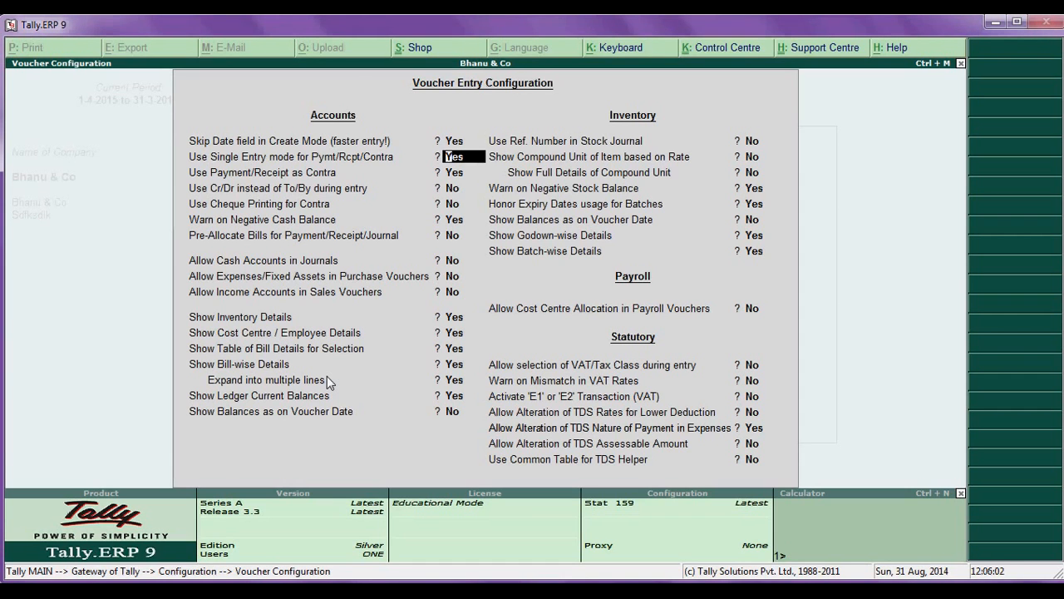
pyautogui.press('Return')
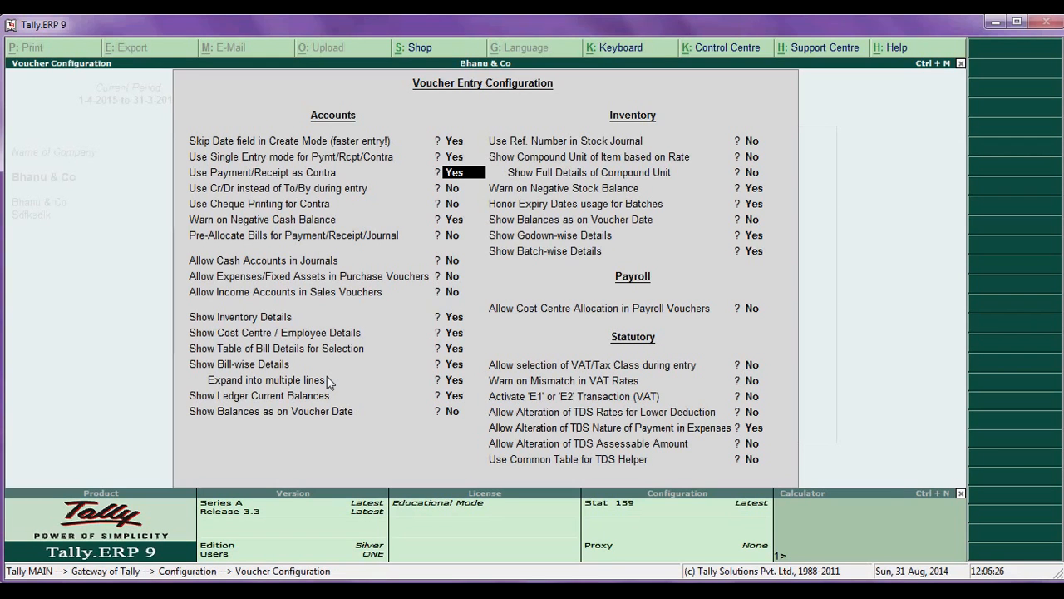
pyautogui.press('Return')
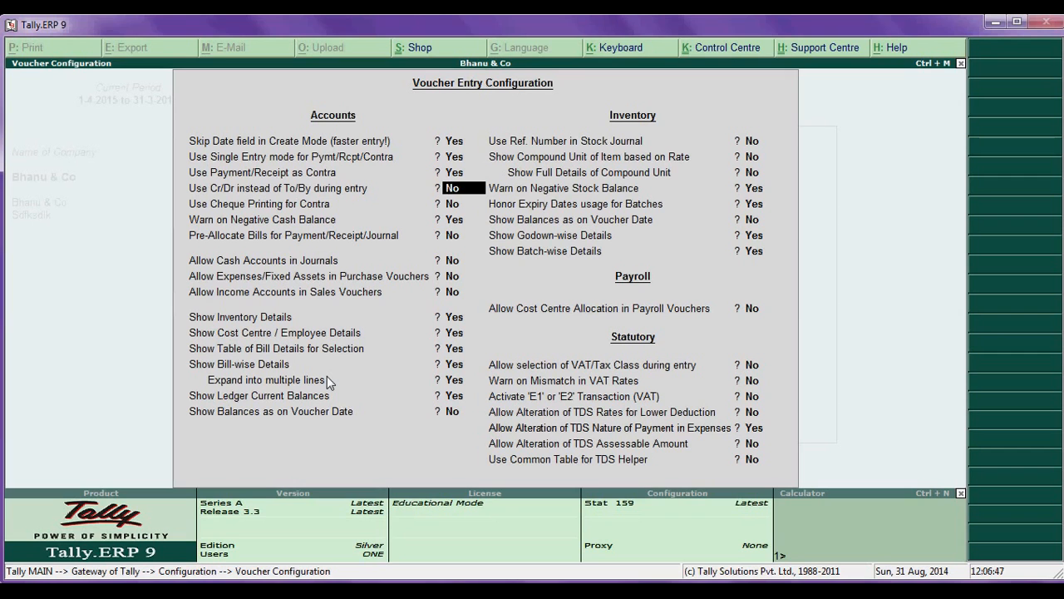
pyautogui.press('y')
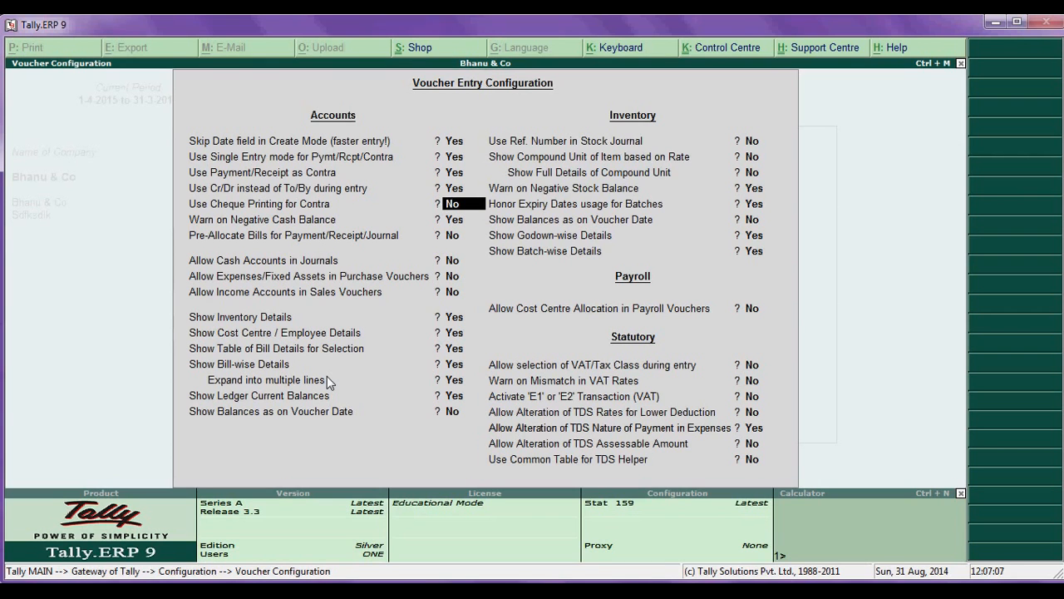
# - Examine the remaining Accounts options of the Voucher Entry Configuration, from Use Cheque Printing for Contra to Show Balances as on Voucher Date
pyautogui.press('Return')
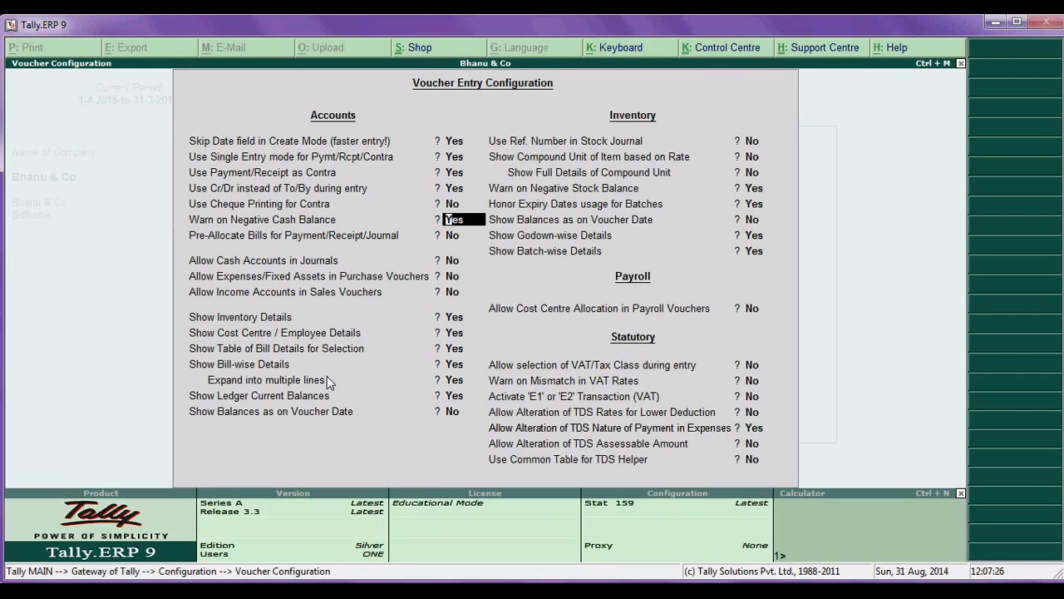
pyautogui.press('Return')
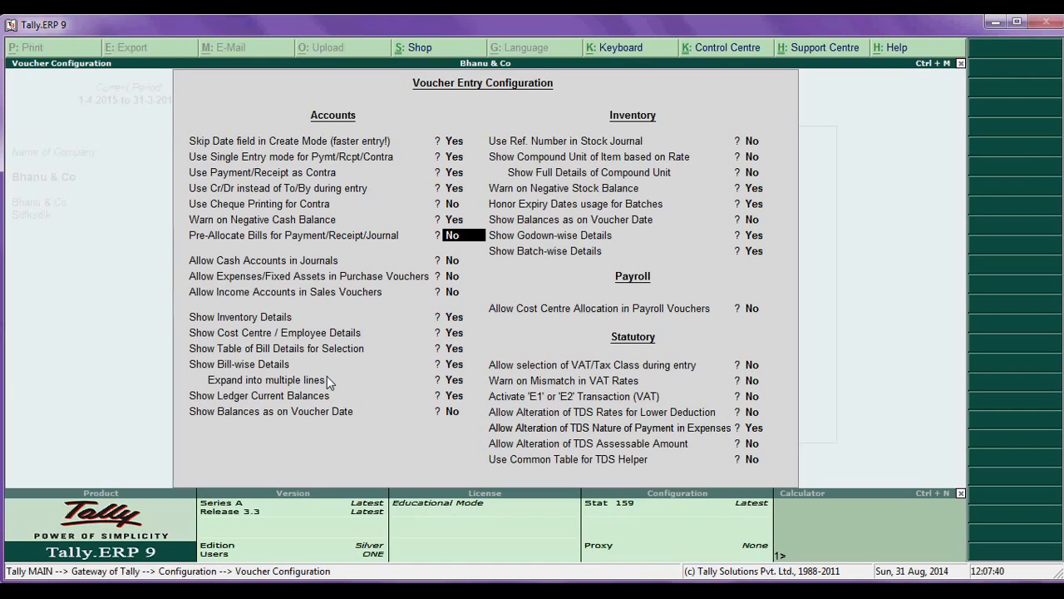
pyautogui.press('Return')
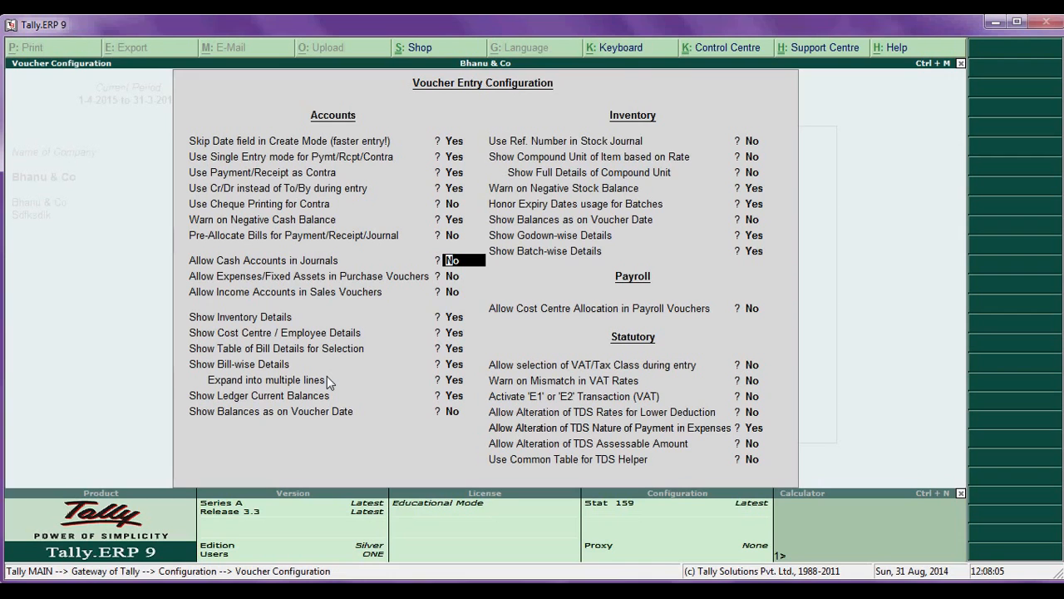
pyautogui.press('Return')
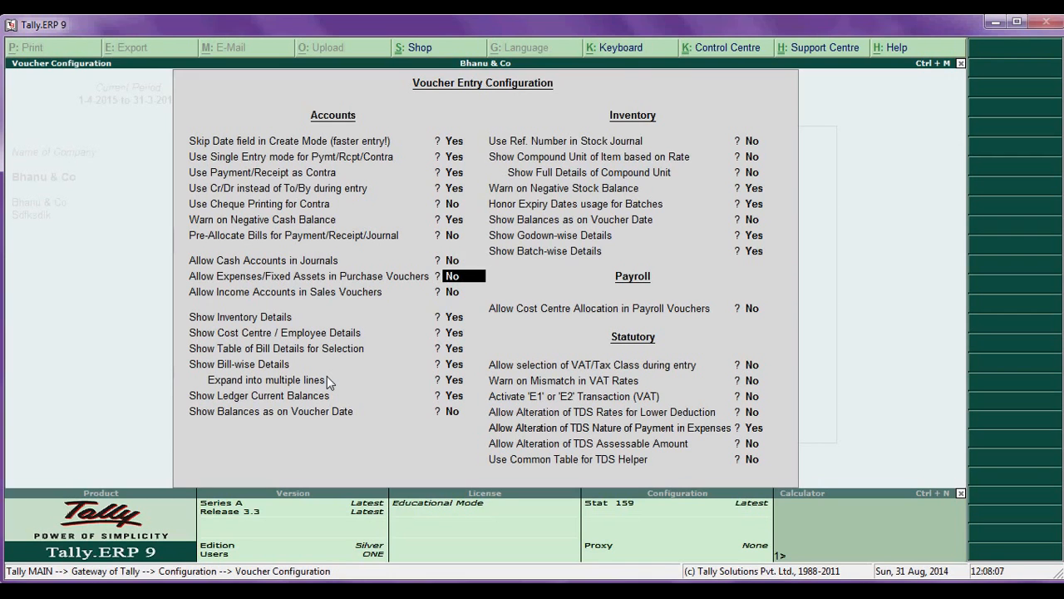
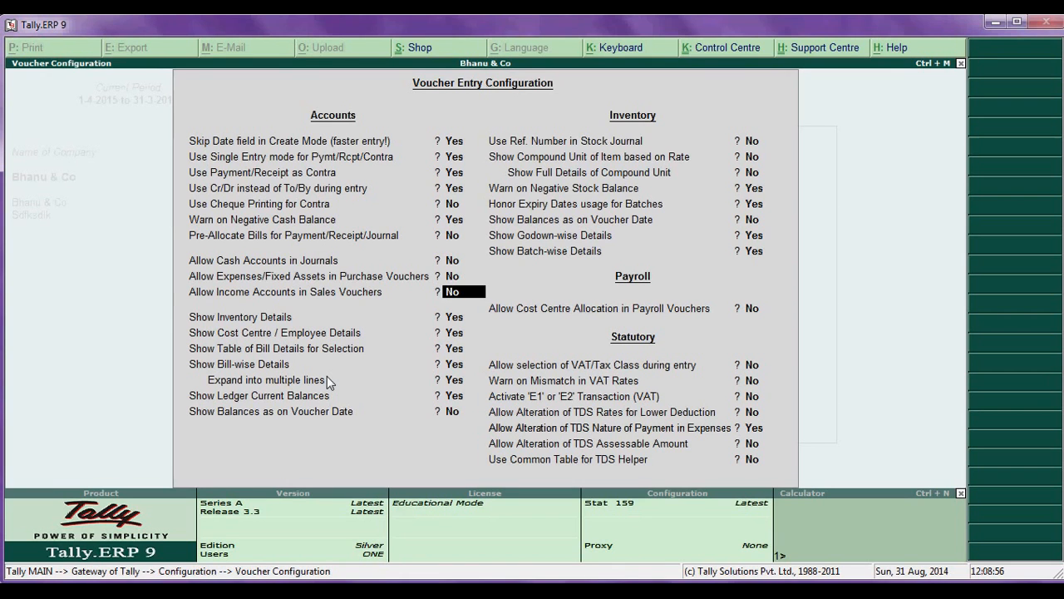
pyautogui.press('Return')
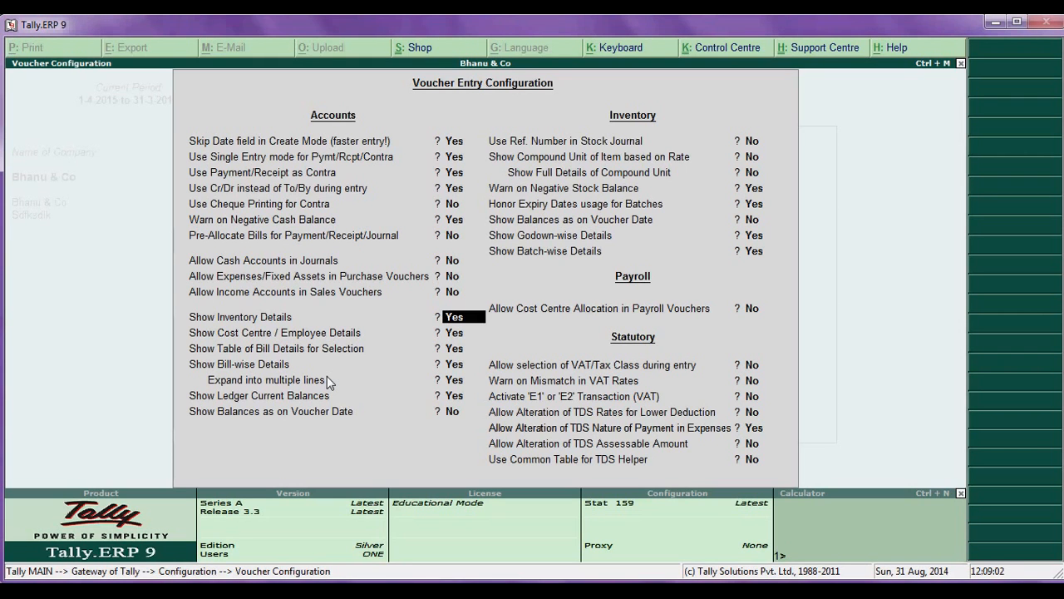
pyautogui.press('Return')
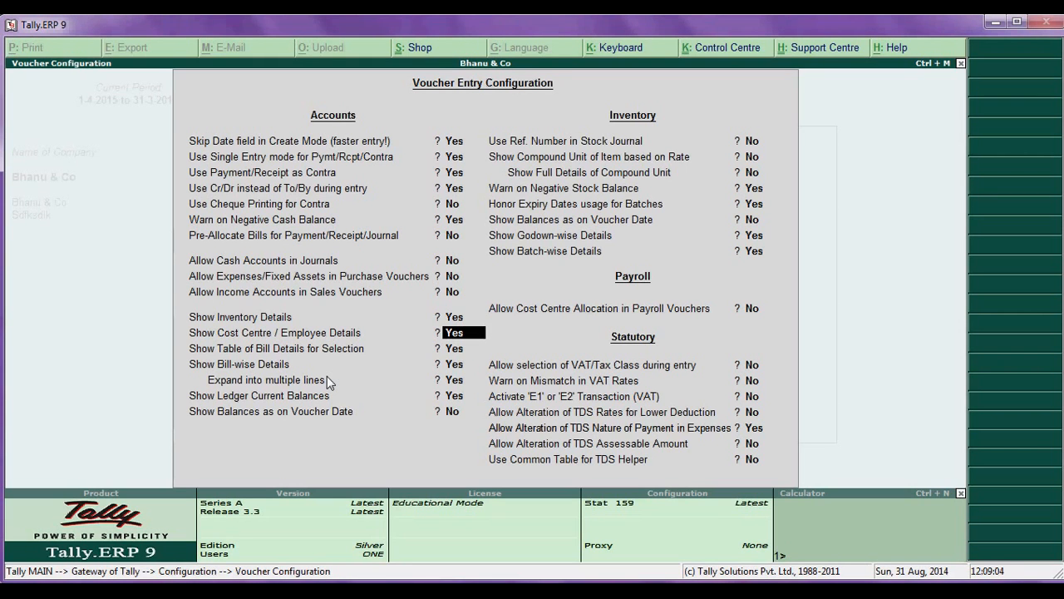
pyautogui.press('Return')
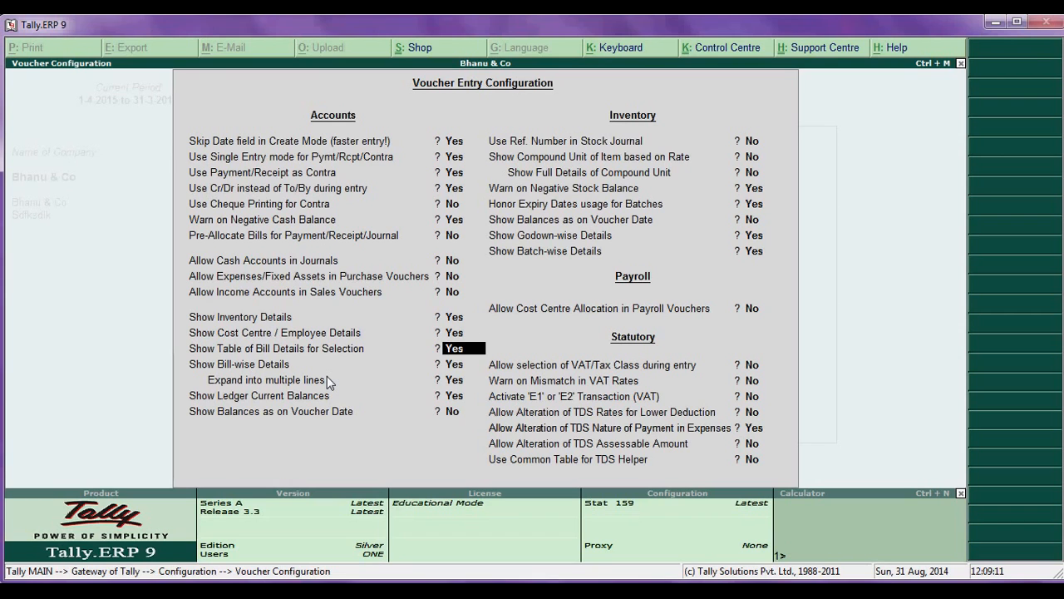
pyautogui.press('Return')
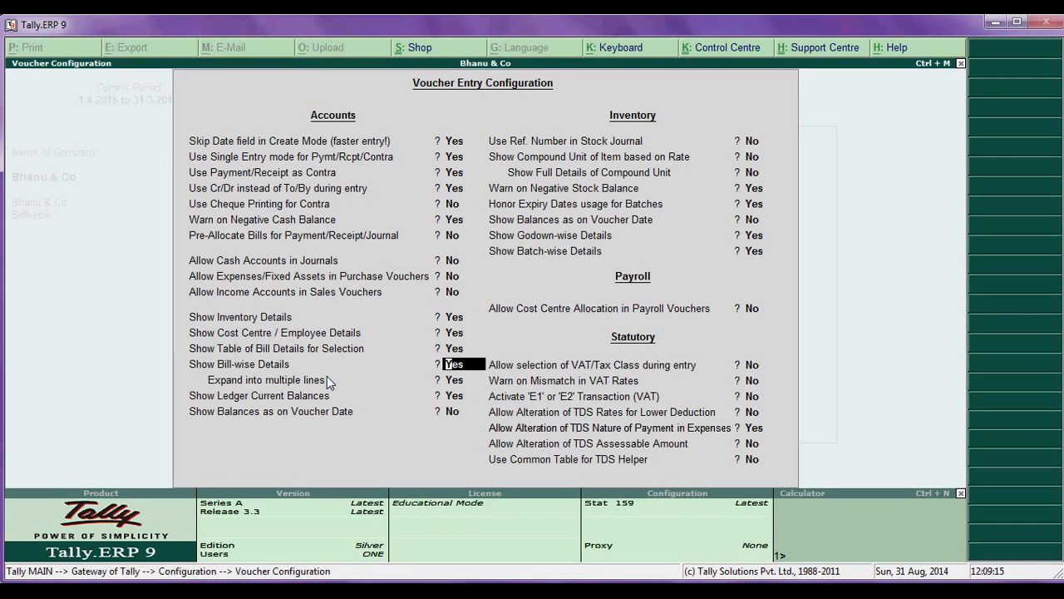
pyautogui.press('Up')
pyautogui.press('Down')
pyautogui.press('Down')
pyautogui.press('Down')
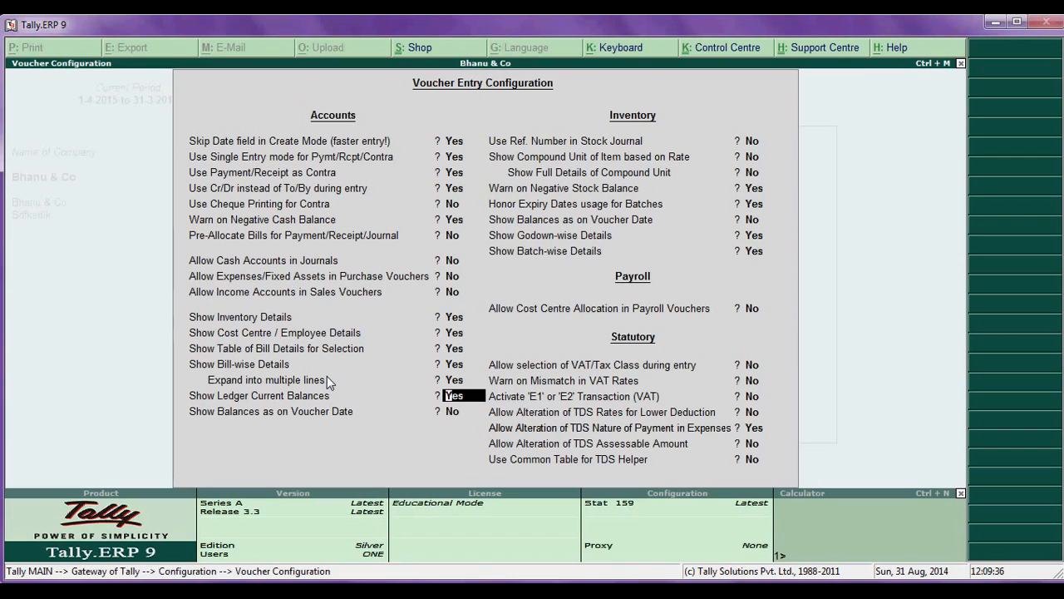
pyautogui.press('Return')
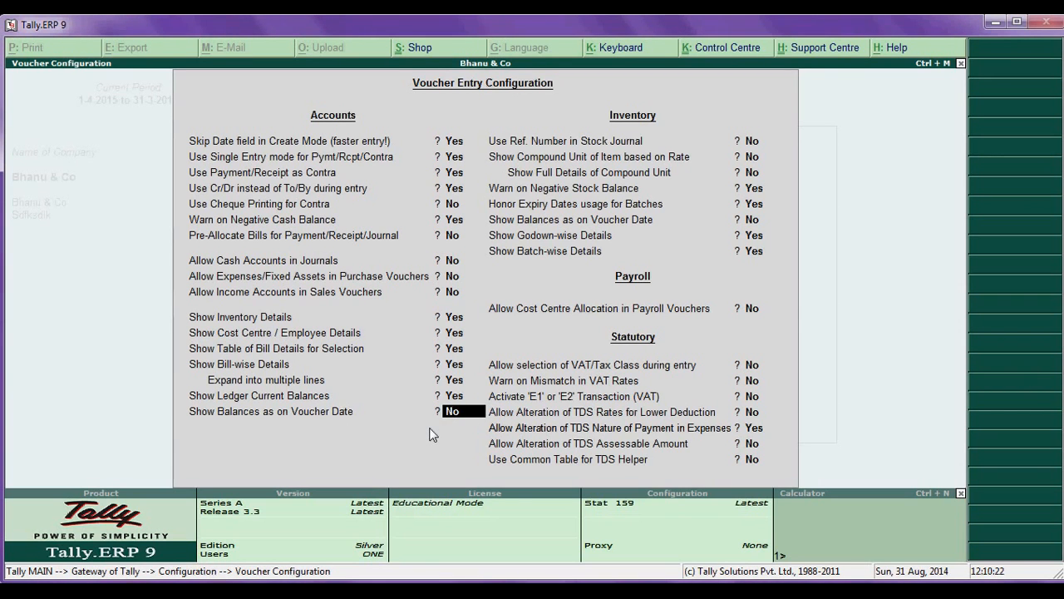
# - Examine the Inventory options of the Voucher Entry Configuration, from Use Ref. Number in Stock Journal to Show Batch-wise Details
pyautogui.press('Return')
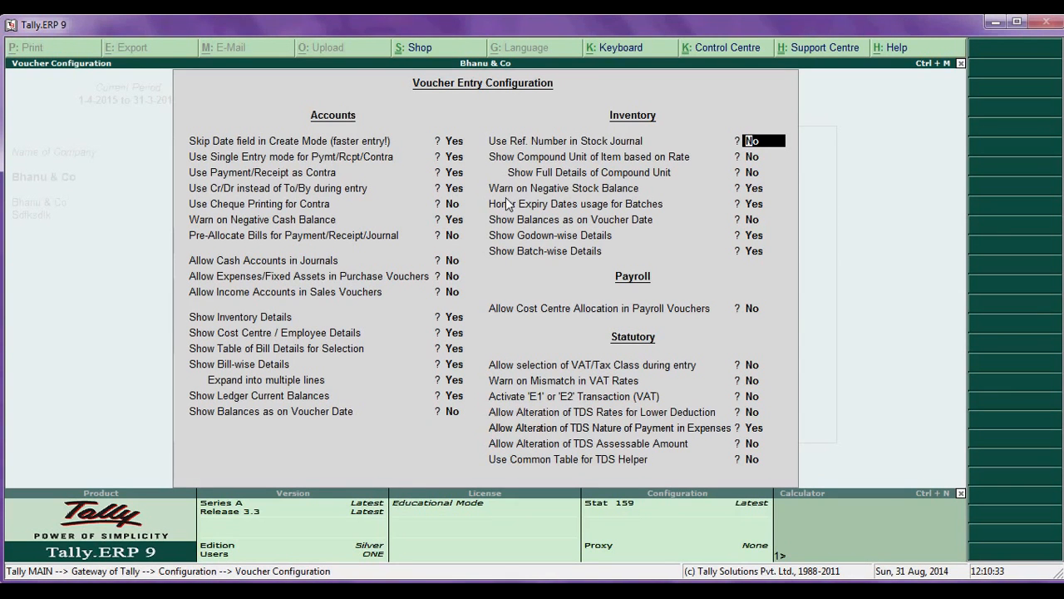
pyautogui.press('Return')
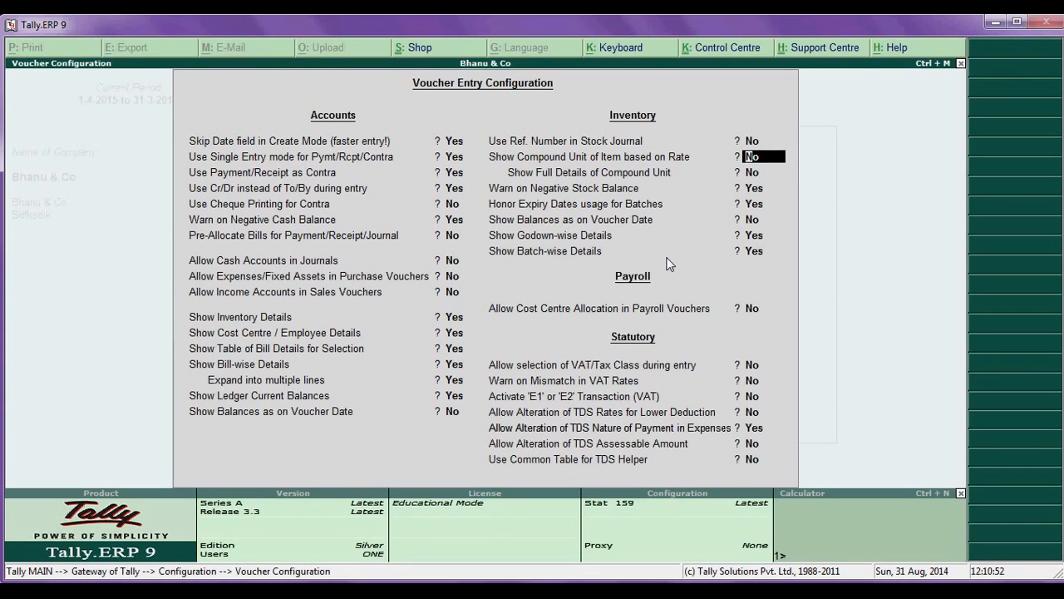
pyautogui.press('Return')
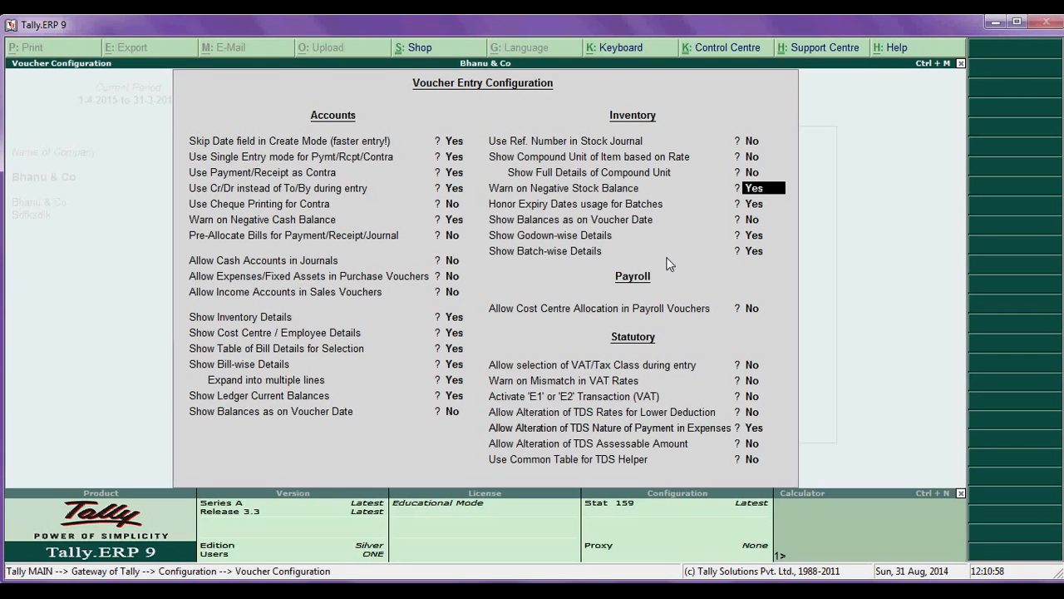
pyautogui.press('Return')
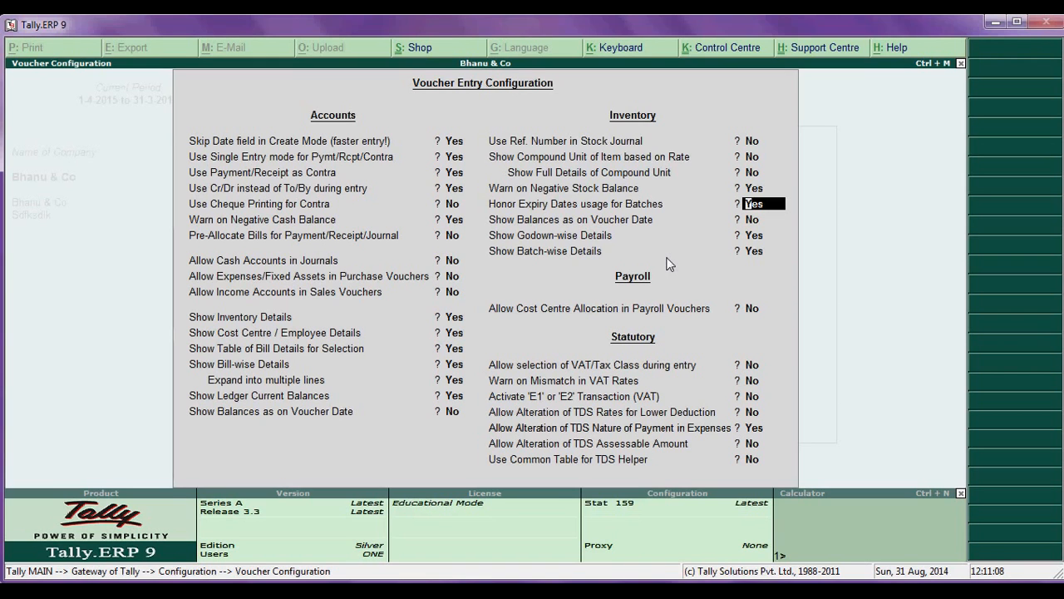
pyautogui.press('Return')
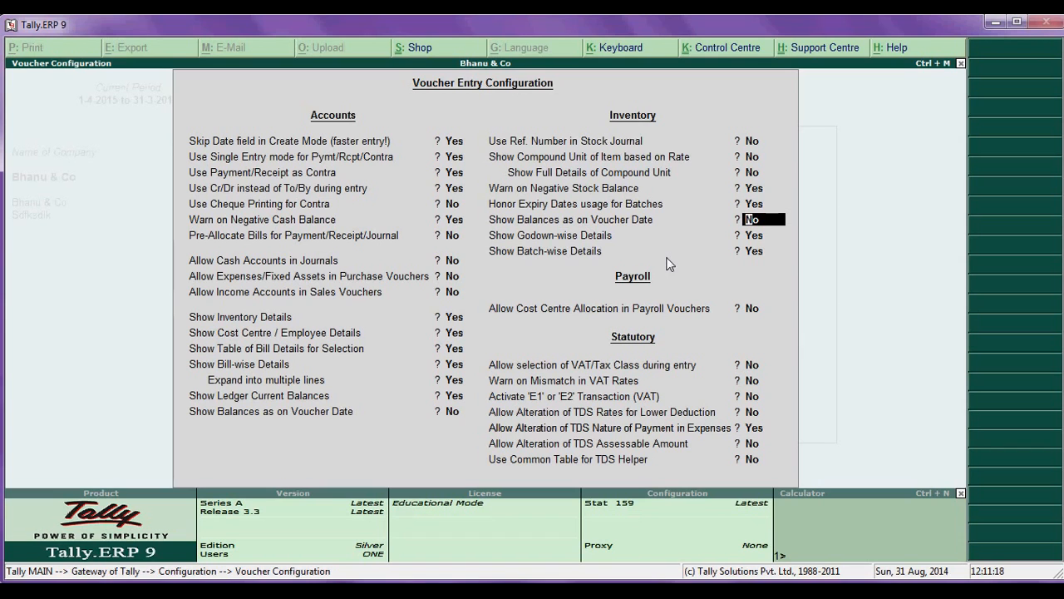
pyautogui.press('Return')
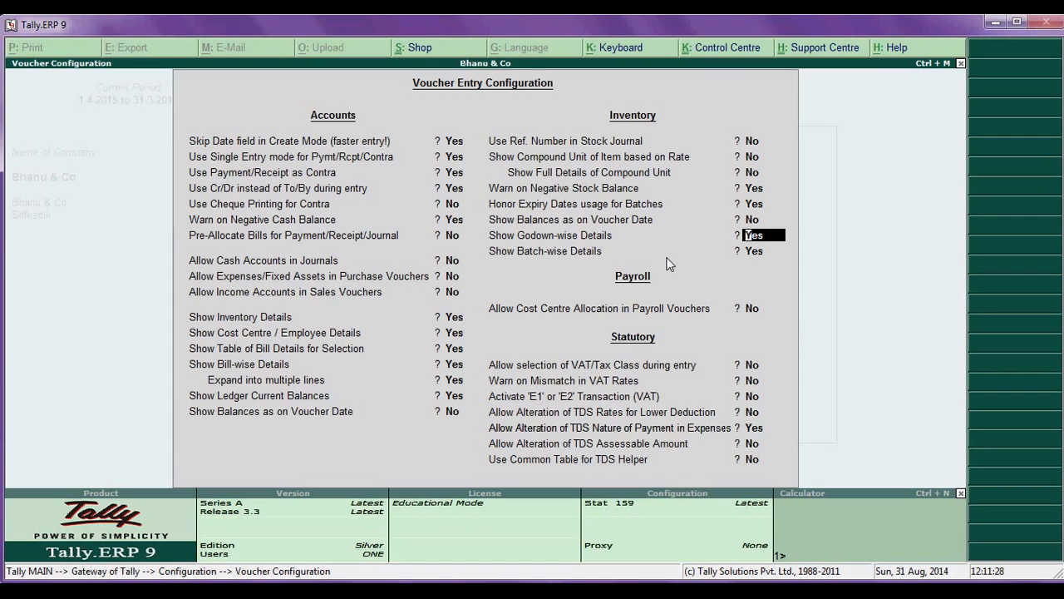
pyautogui.press('Return')
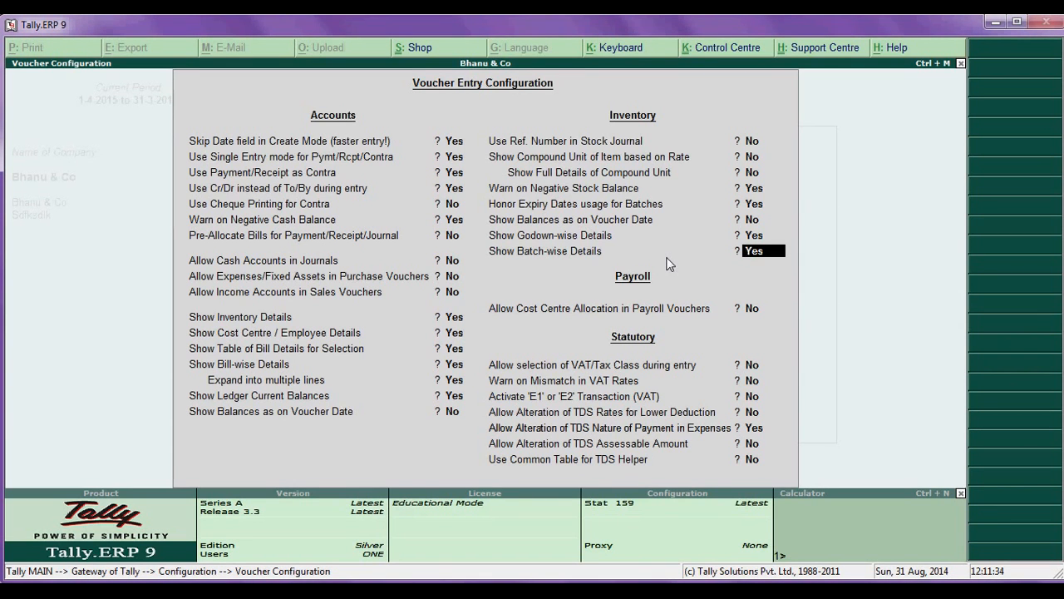
pyautogui.press('Return')
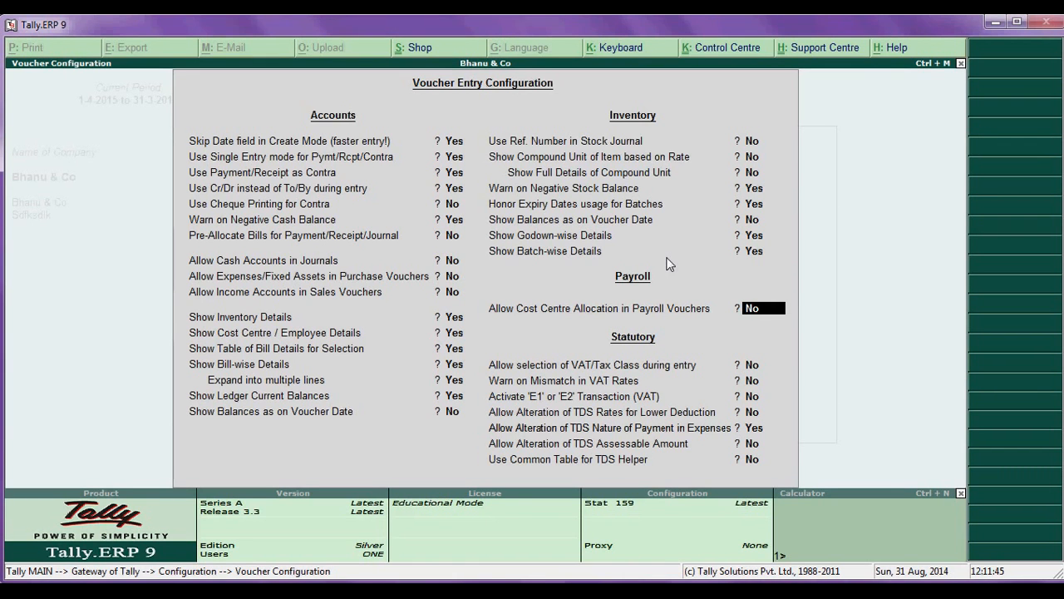
# - Examine the Payroll and Statutory options of the Voucher Entry Configuration through Use Common Table for TDS Helper, and leave the configuration
pyautogui.press('Return')
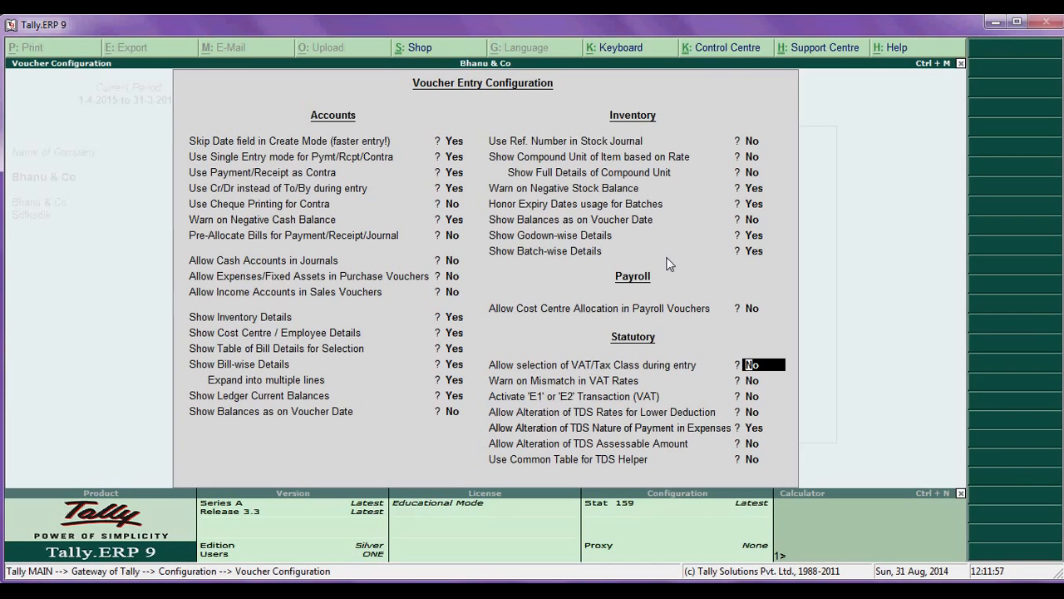
pyautogui.press('Return')
pyautogui.press('Return')
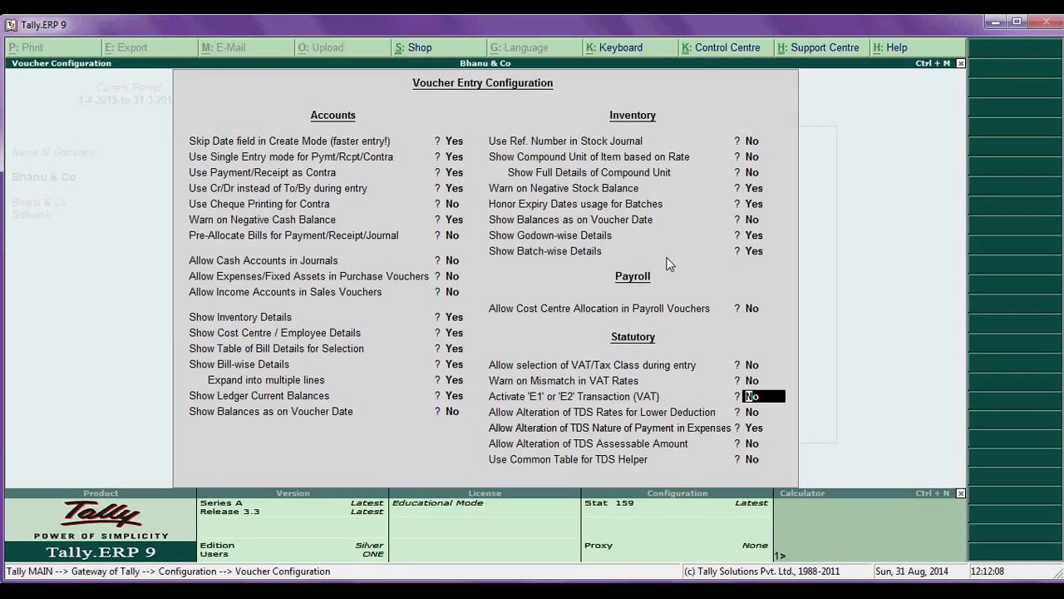
pyautogui.press('Return')
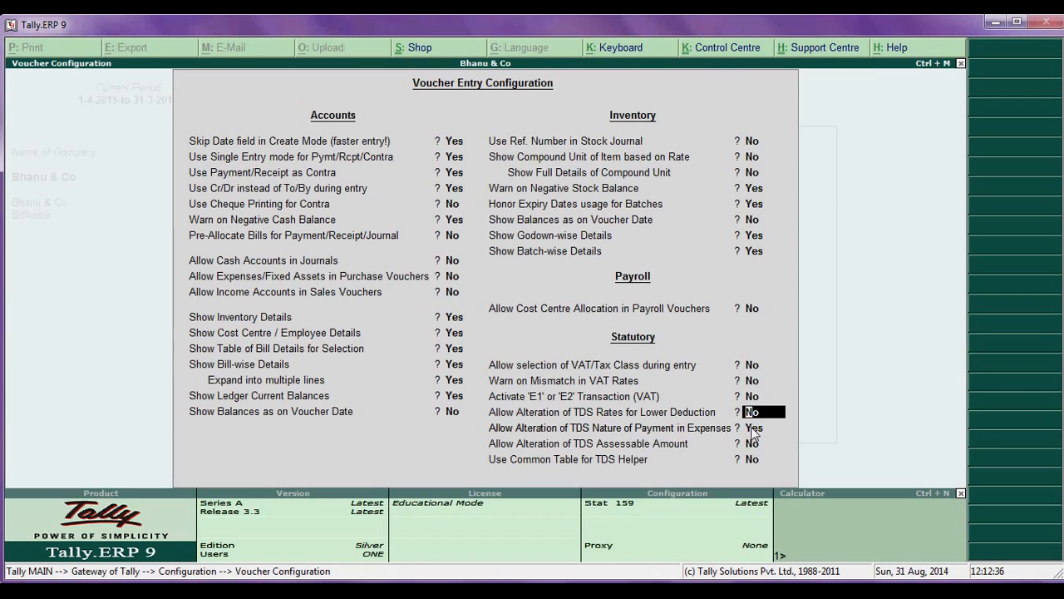
pyautogui.press('Return')
pyautogui.press('Return')
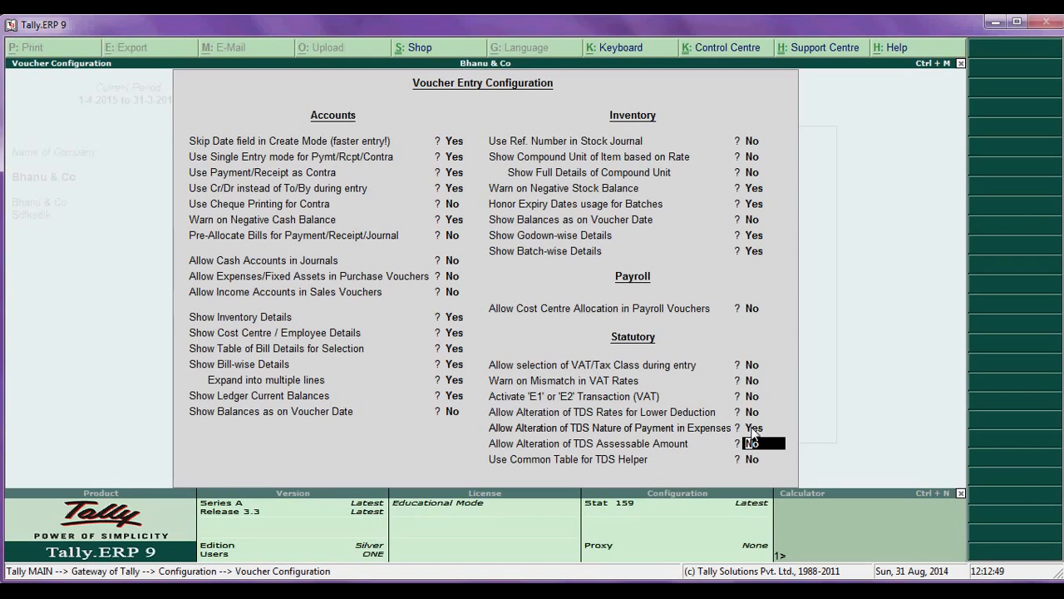
pyautogui.press('Return')
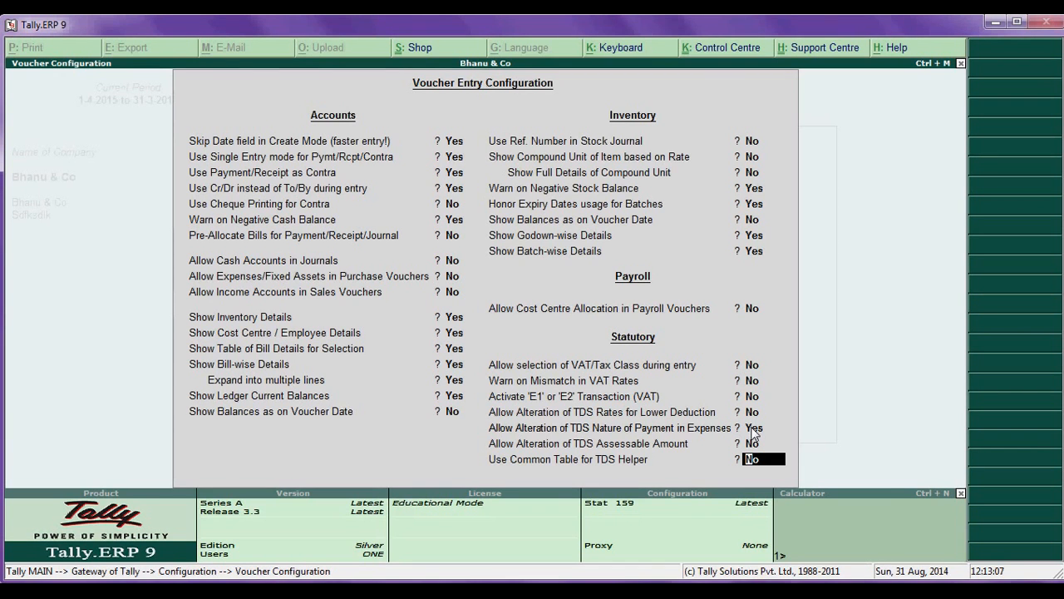
pyautogui.press('Escape')
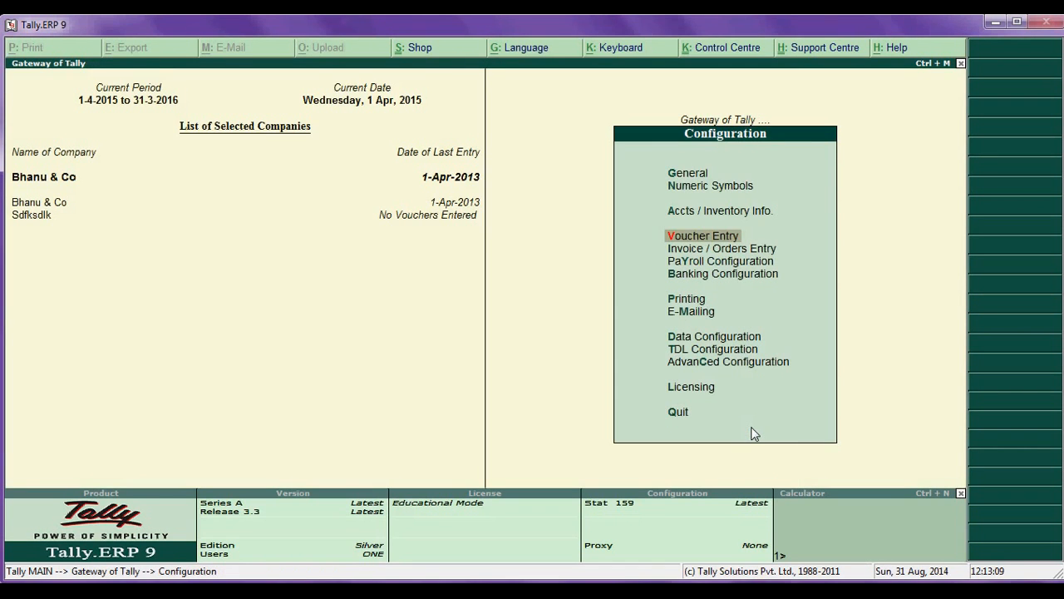
# - Switch to the Tally.ERP 9 window showing the Configuration menu and open the Invoice / Orders Entry configuration
pyautogui.press('Down')
pyautogui.press('Up')
pyautogui.press('Down')
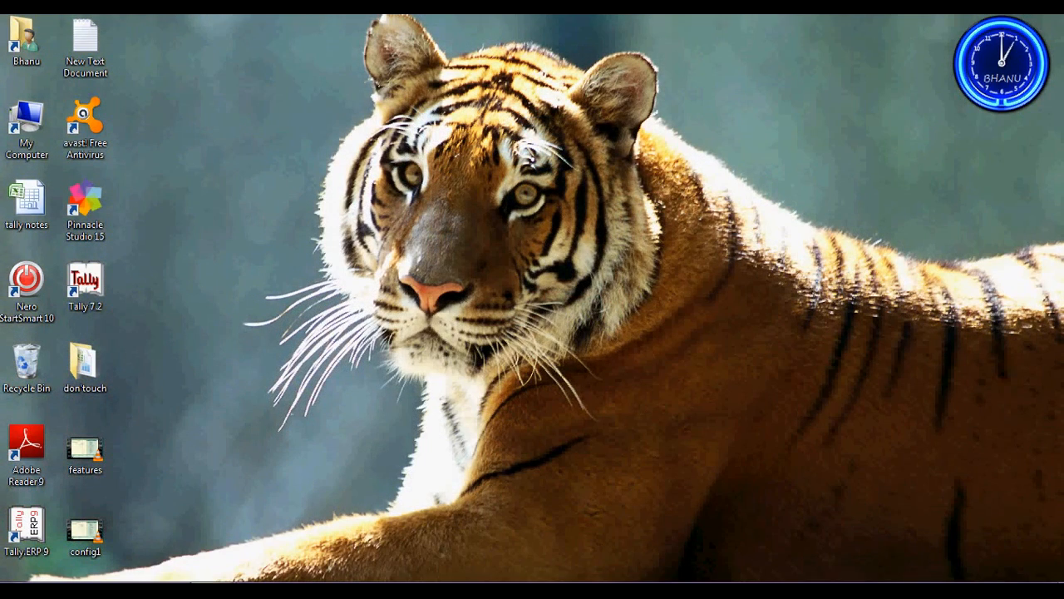
pyautogui.moveTo(213, 591)
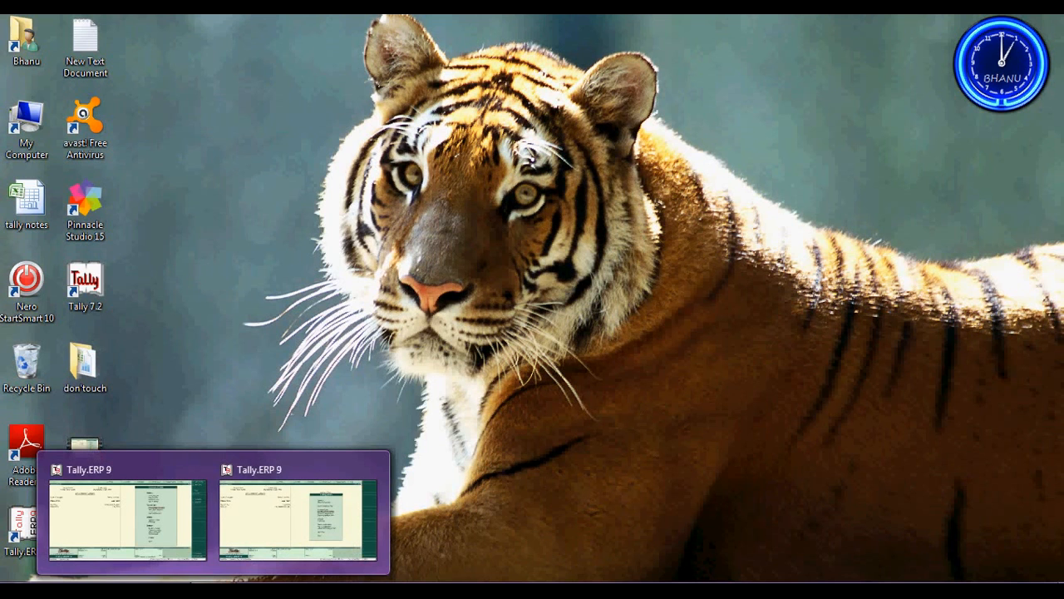
pyautogui.click(304, 533)
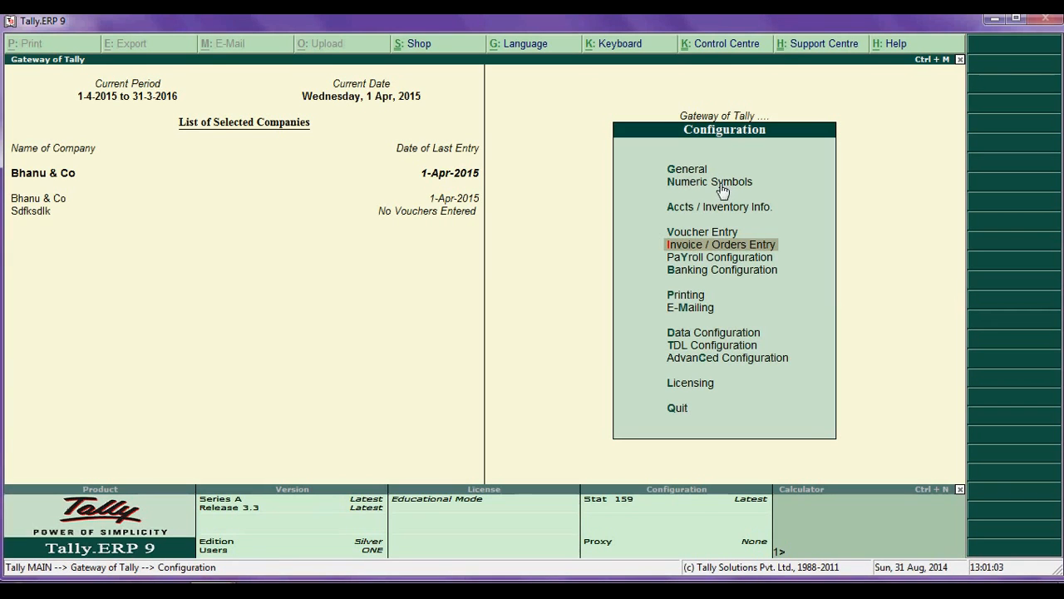
pyautogui.click(720, 246)
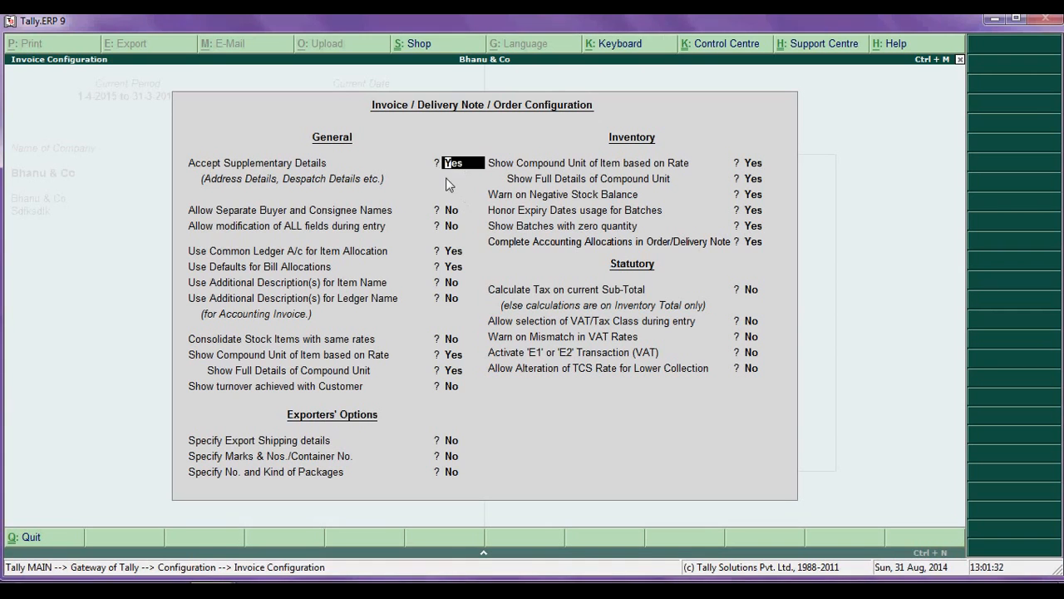
# - Examine the General options of the Invoice / Delivery Note / Order Configuration, from Accept Supplementary Details to Show turnover achieved with Customer
pyautogui.press('Return')
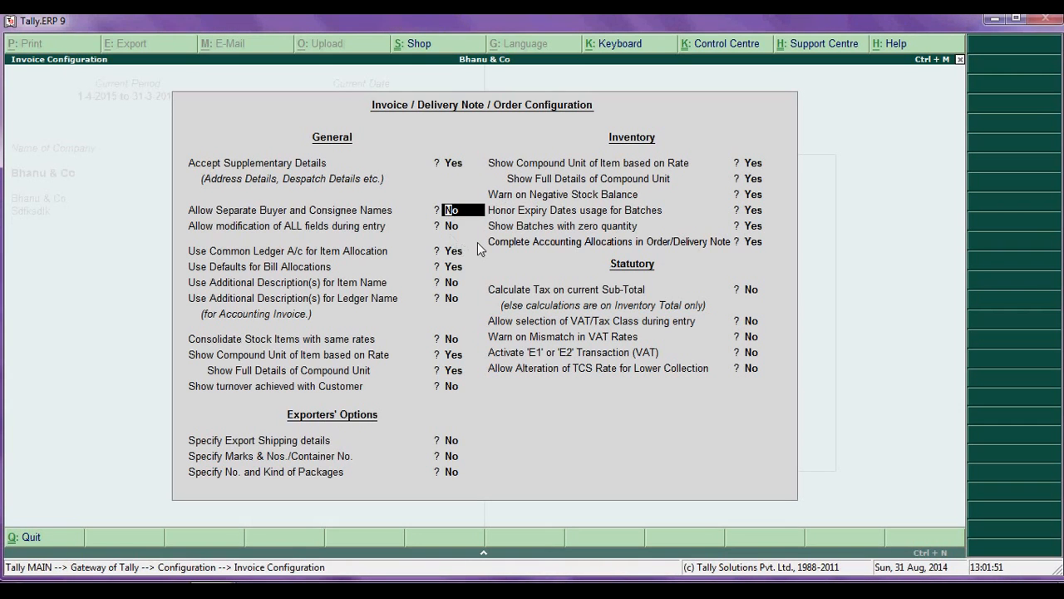
pyautogui.press('Return')
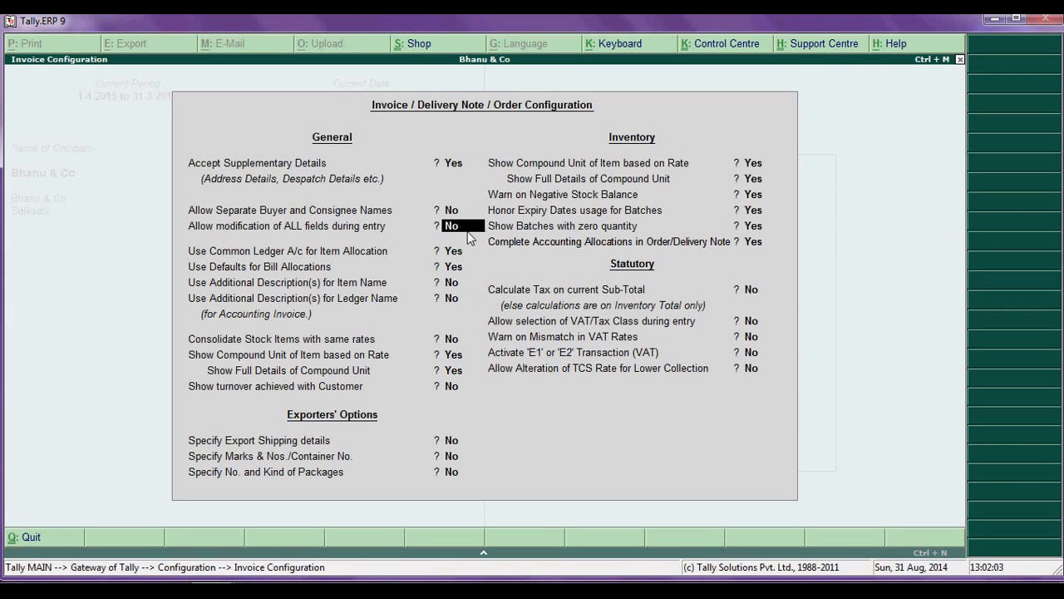
pyautogui.press('Return')
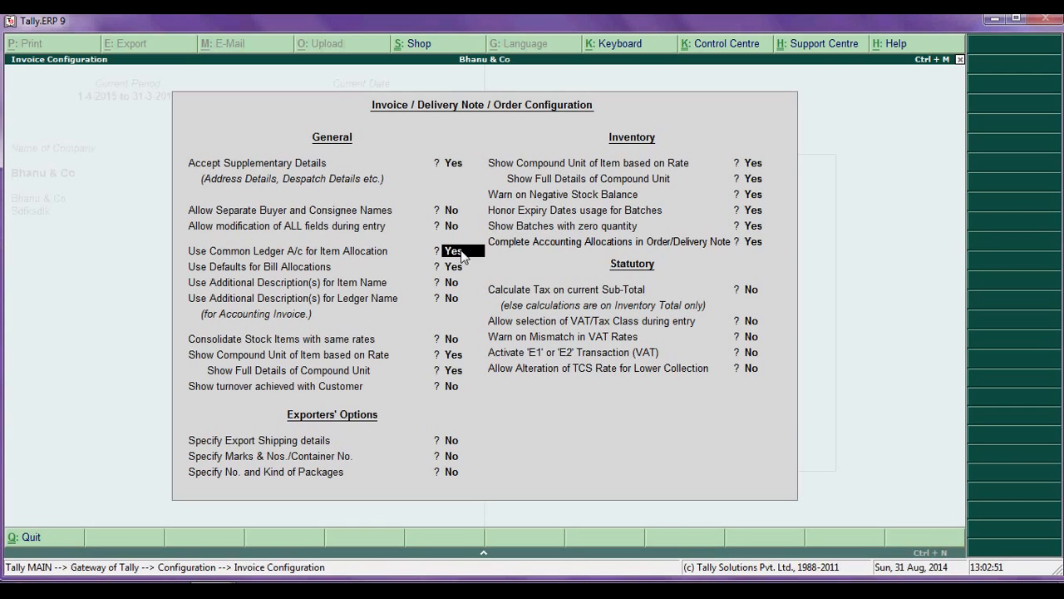
pyautogui.press('Return')
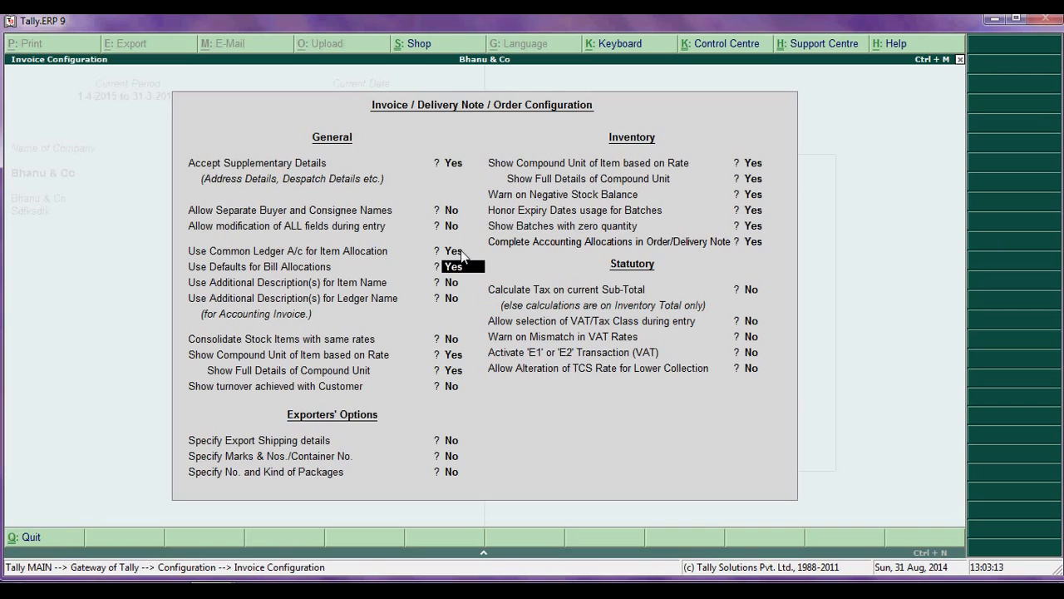
pyautogui.press('Return')
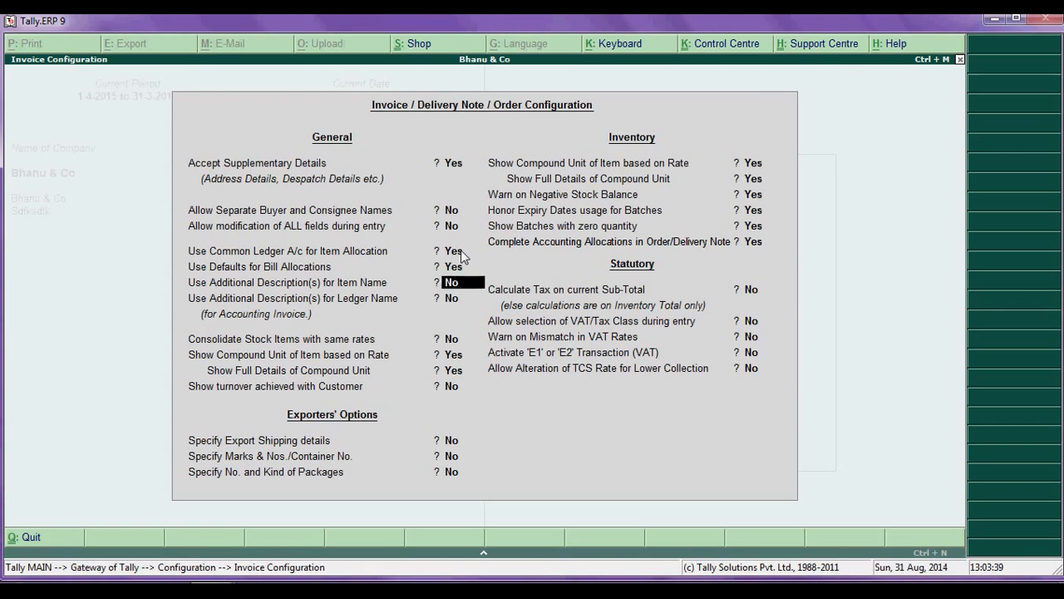
pyautogui.press('Return')
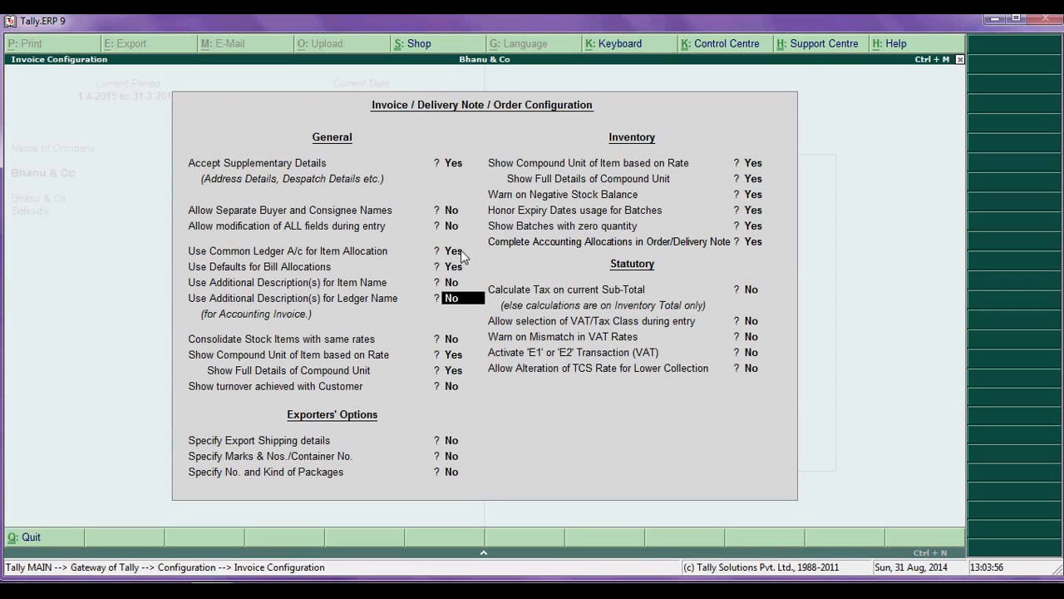
pyautogui.press('Return')
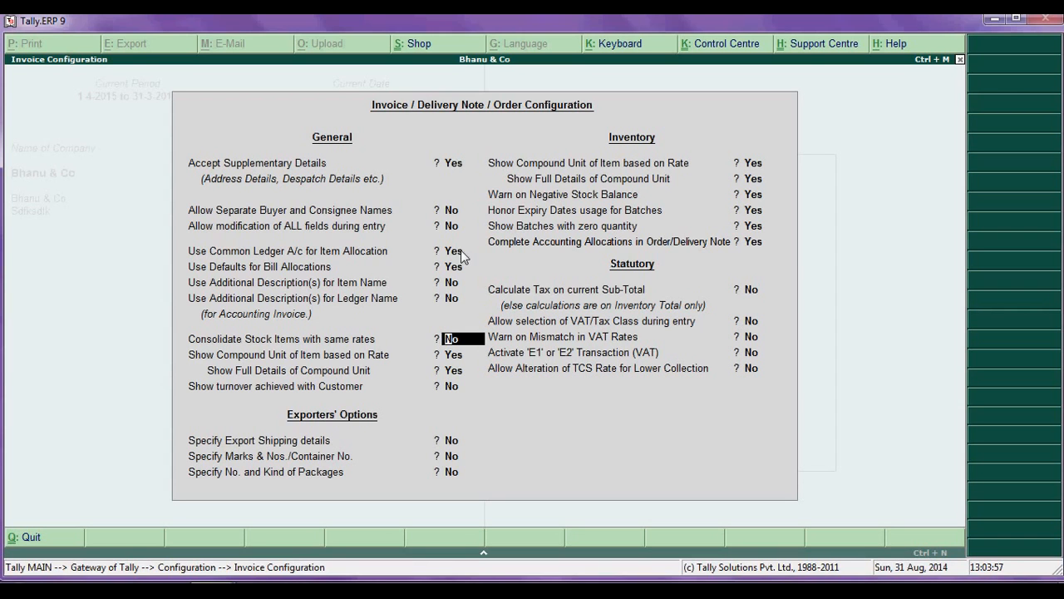
pyautogui.press('Return')
pyautogui.press('Return')
pyautogui.press('Return')
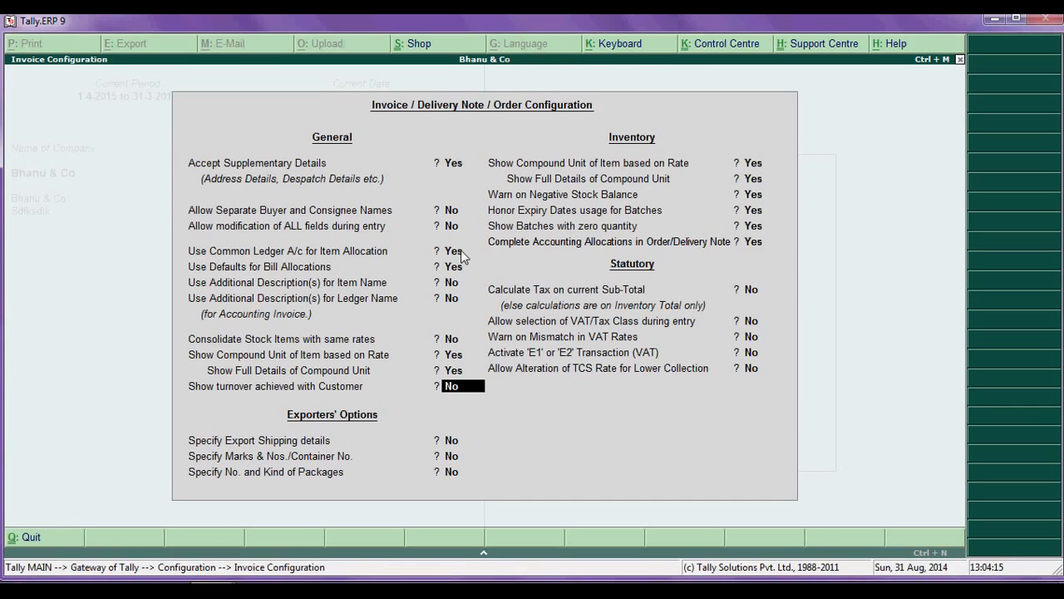
# - Examine the Exporters' Options for export shipping details, marks and container numbers, and number and kind of packages
pyautogui.press('Return')
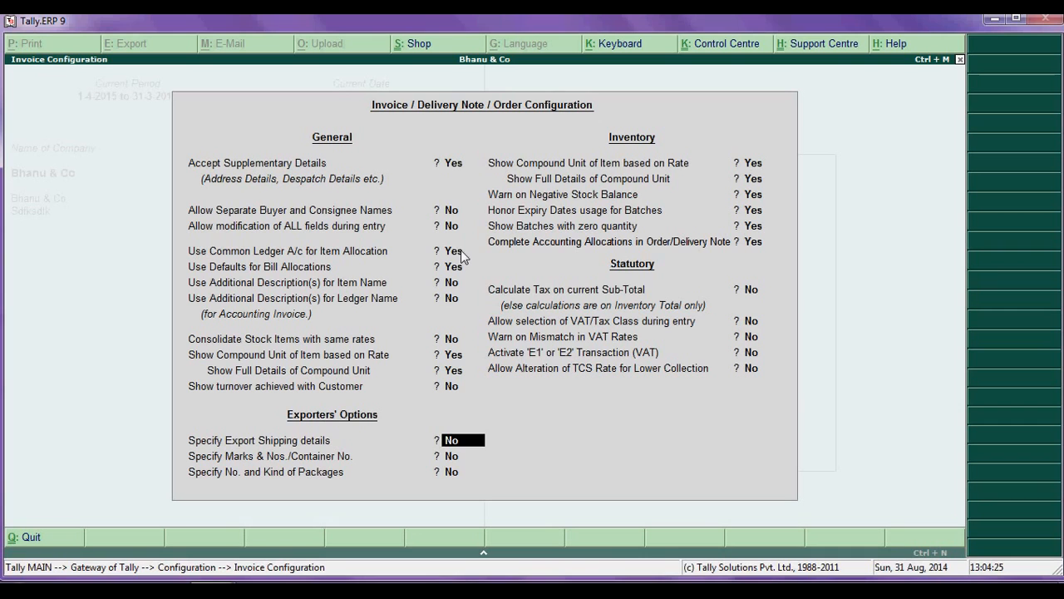
pyautogui.press('Return')
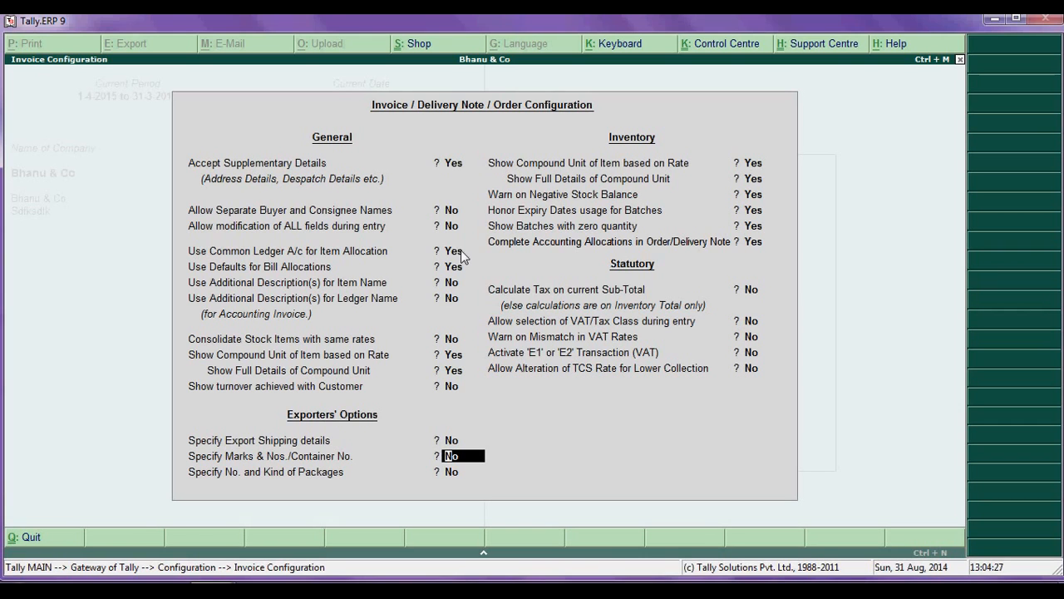
pyautogui.press('Up')
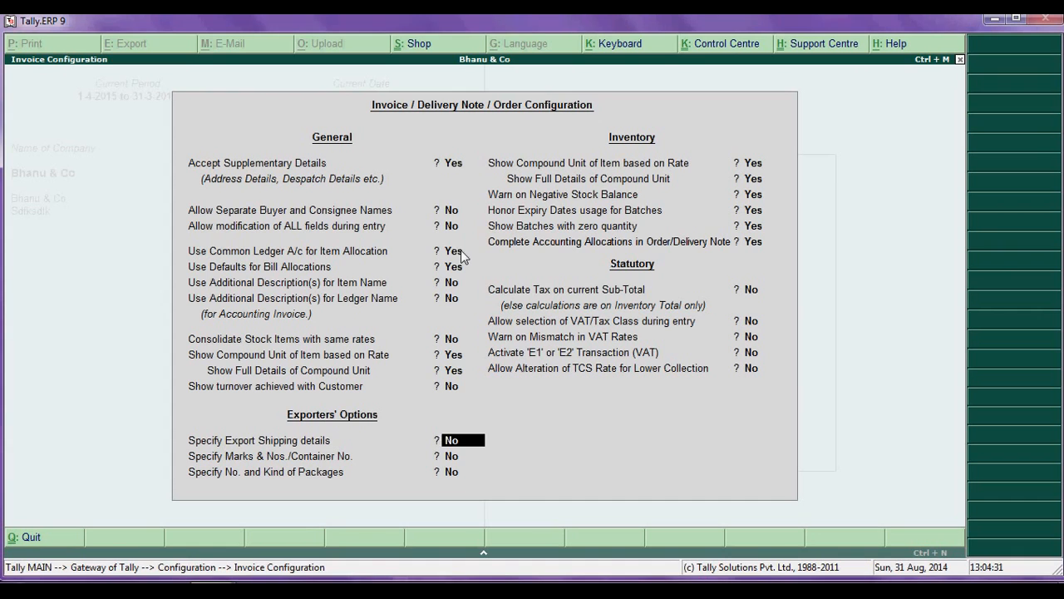
pyautogui.press('Return')
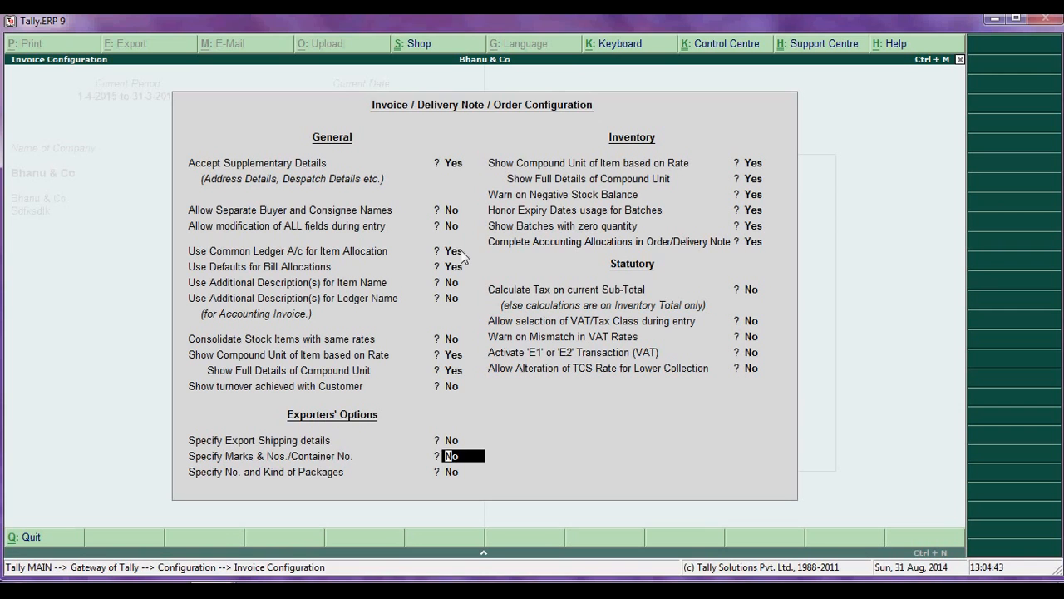
pyautogui.press('Return')
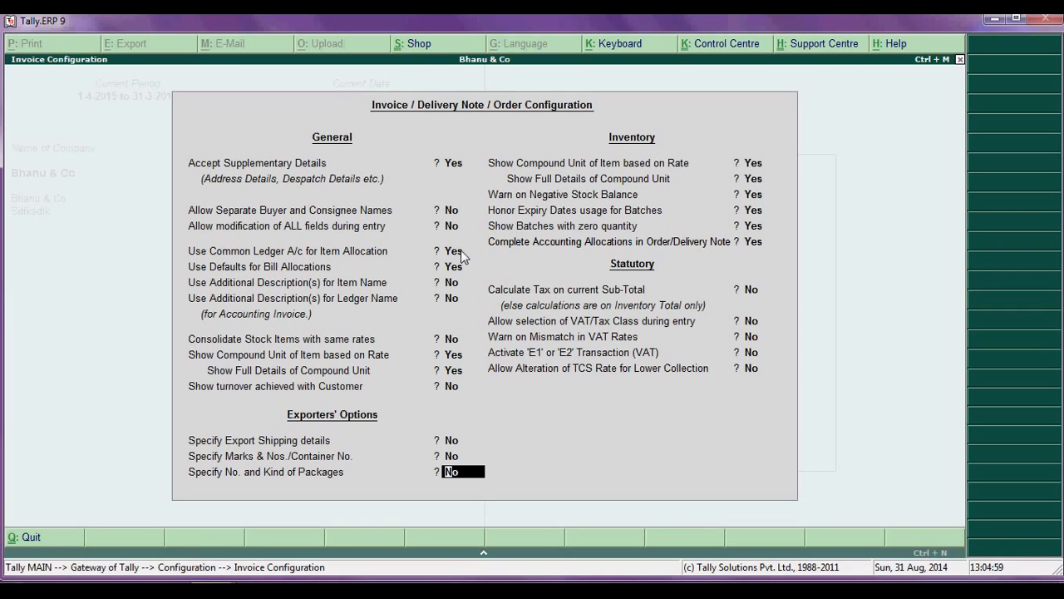
# - Examine the Inventory options of the invoice configuration, from Show Compound Unit of Item based on Rate to Complete Accounting Allocations in Order/Delivery Note
pyautogui.press('Return')
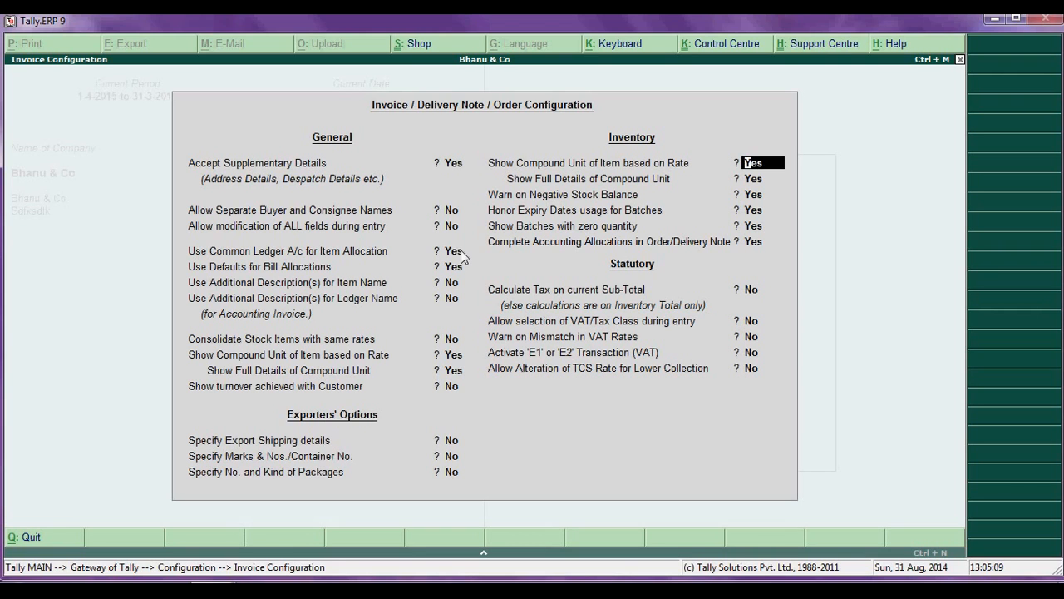
pyautogui.press('Return')
pyautogui.press('Return')
pyautogui.press('Return')
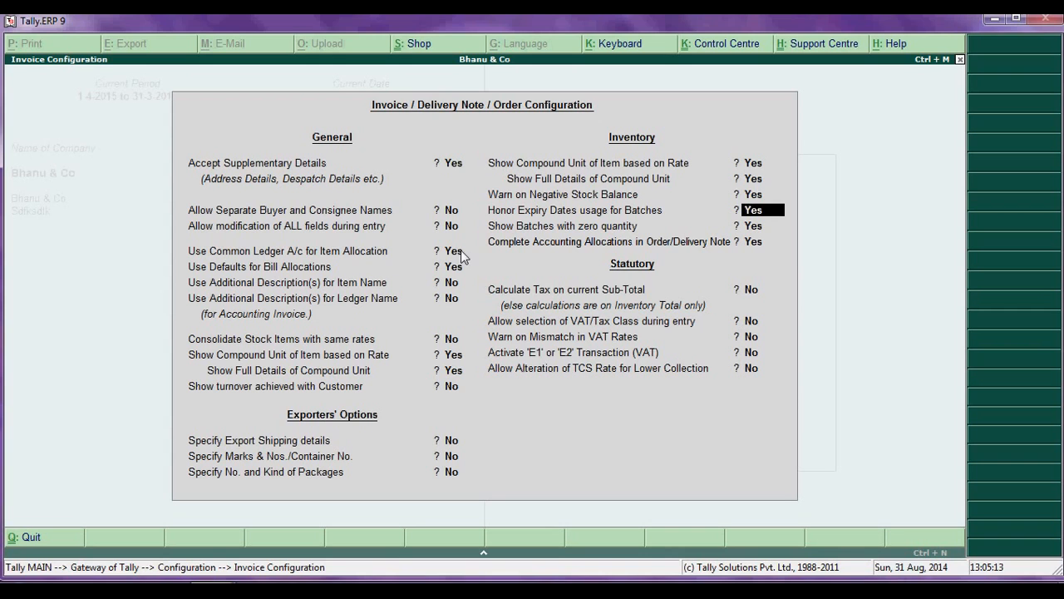
pyautogui.press('Up')
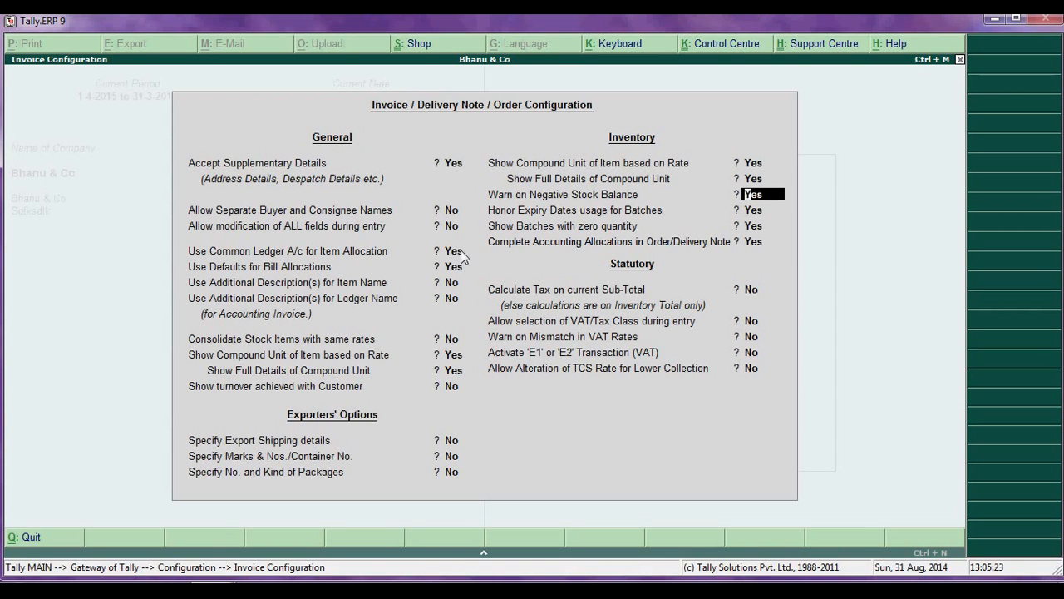
pyautogui.press('Return')
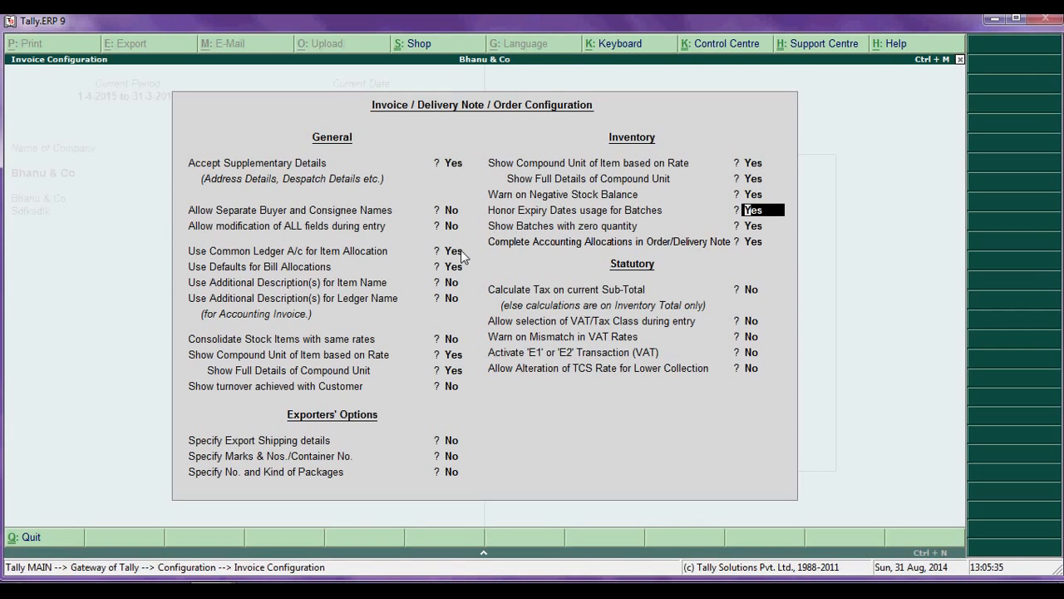
pyautogui.press('Return')
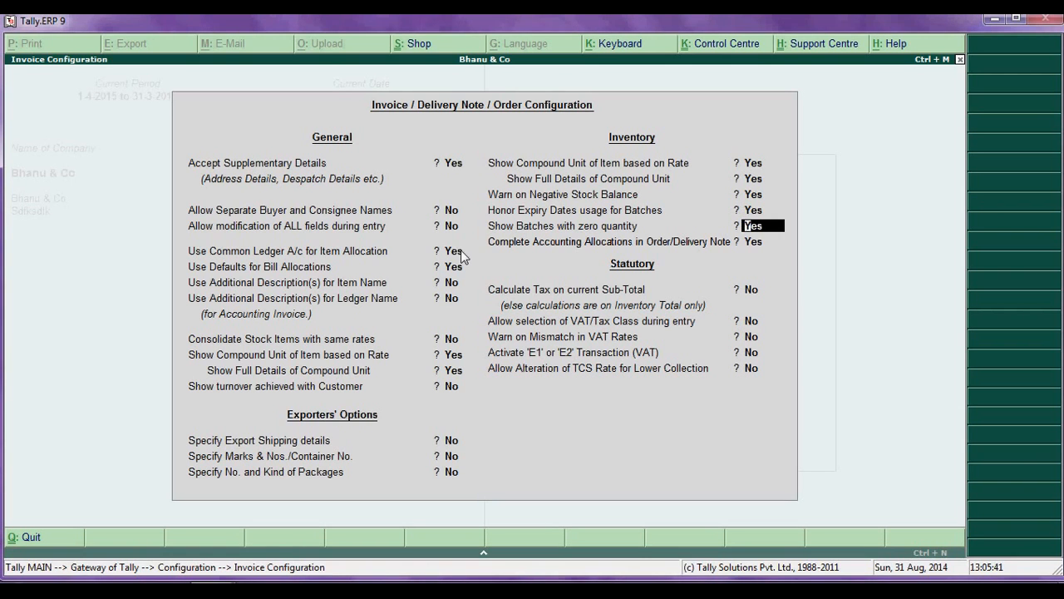
pyautogui.press('Return')
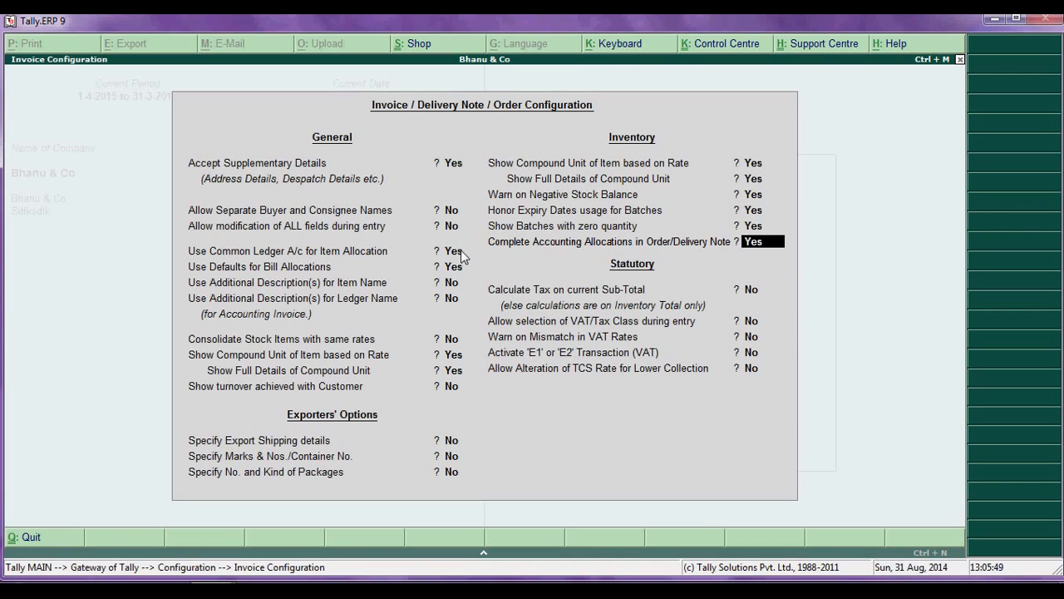
# - Examine the Statutory options from Calculate Tax on current Sub-Total to Allow Alteration of TCS Rate for Lower Collection, and leave the invoice configuration
pyautogui.press('Return')
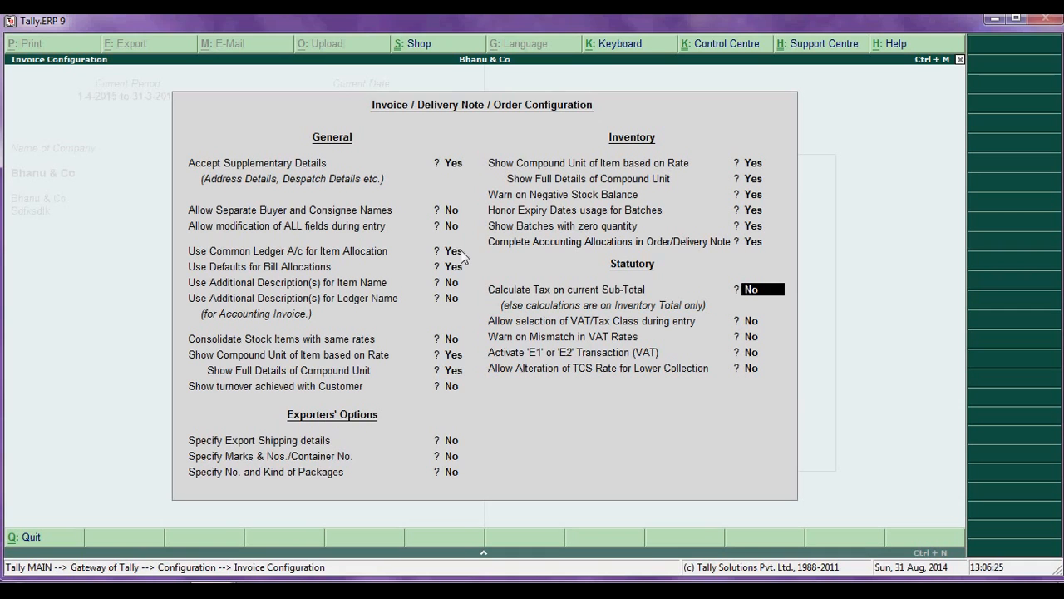
pyautogui.press('Return')
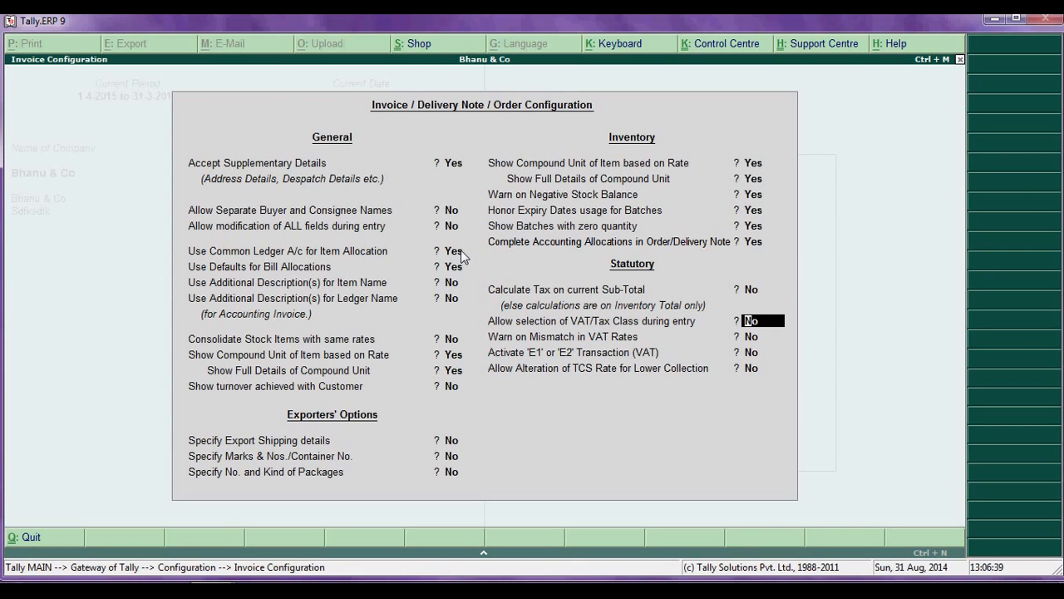
pyautogui.press('Return')
pyautogui.press('Return')
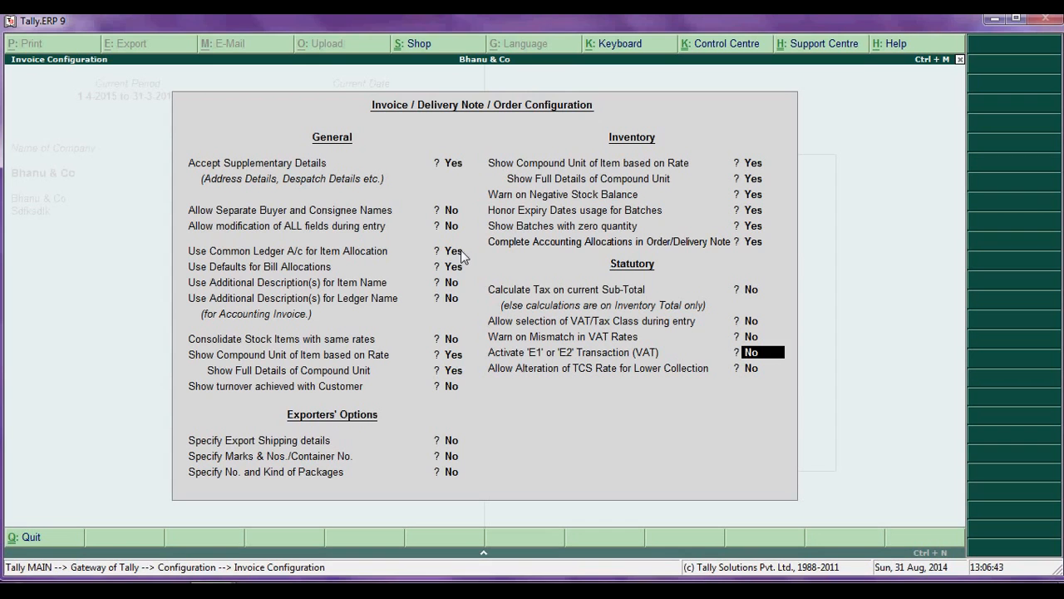
pyautogui.press('Return')
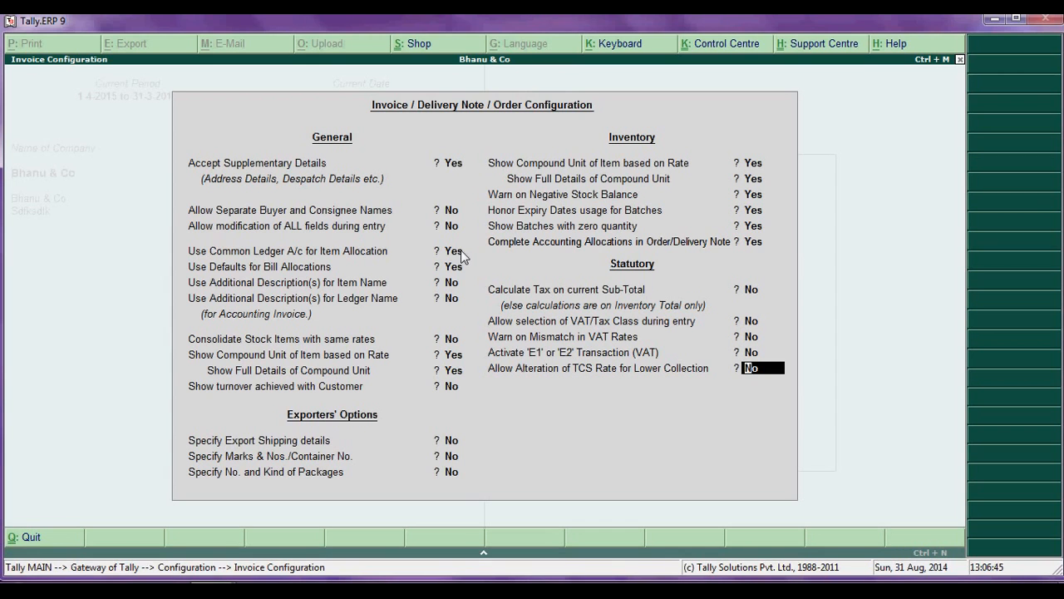
pyautogui.press('Up')
pyautogui.press('Down')
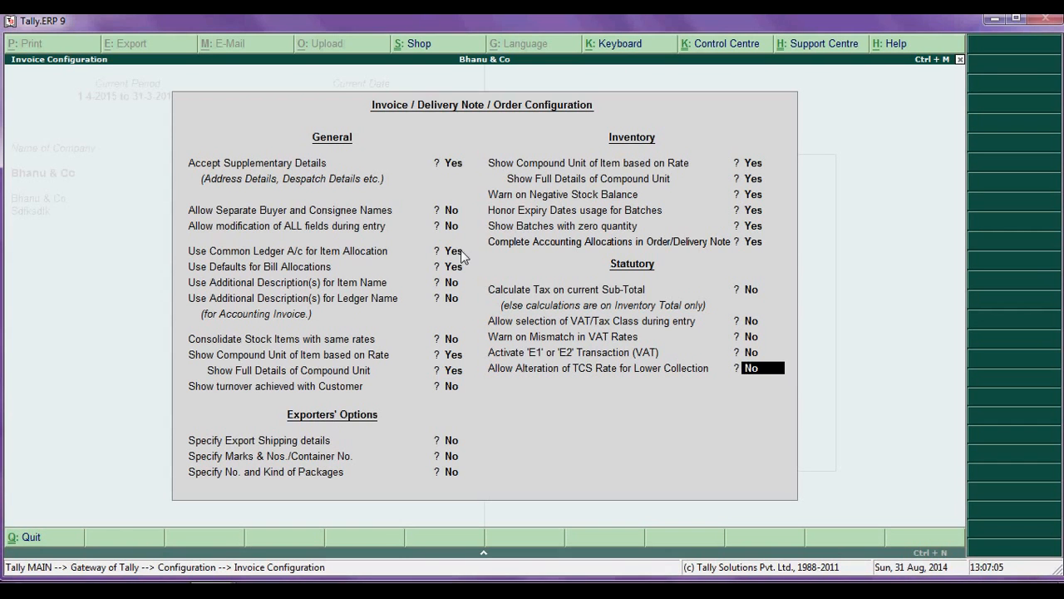
pyautogui.press('Return')
# - Open the Payroll Configuration and review its statutory, passport and visa, contract, and resigned / retired employee options through to the end
pyautogui.press('Down')
pyautogui.press('Return')
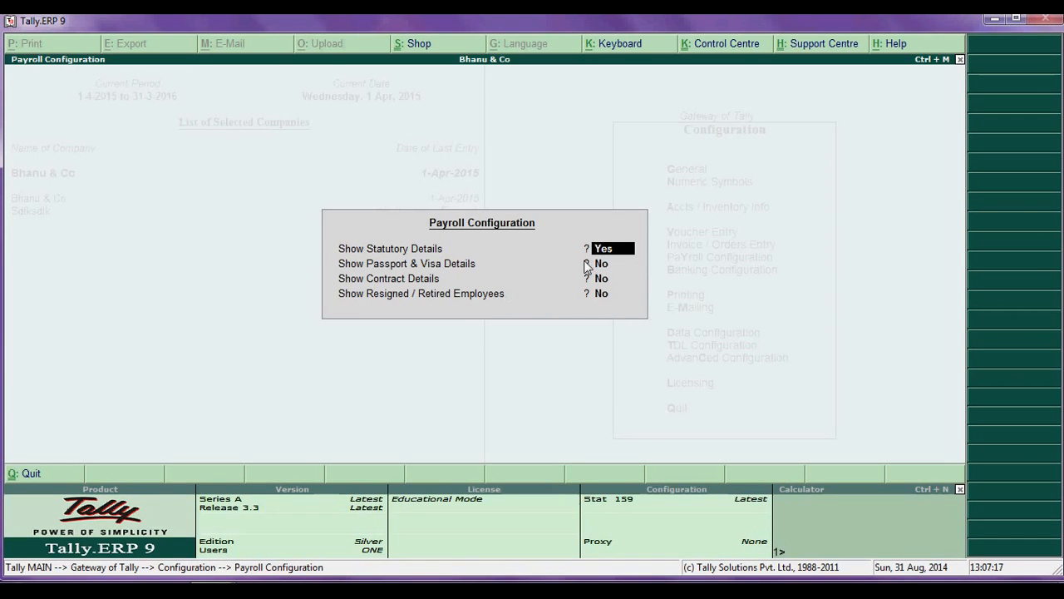
pyautogui.press('Return')
pyautogui.press('Return')
pyautogui.press('Return')
pyautogui.press('Return')
# - Open the Banking Configuration and review the options for unreconciled transactions in BRS and removing the bank date on altered reconciled vouchers
pyautogui.press('Down')
pyautogui.press('Return')
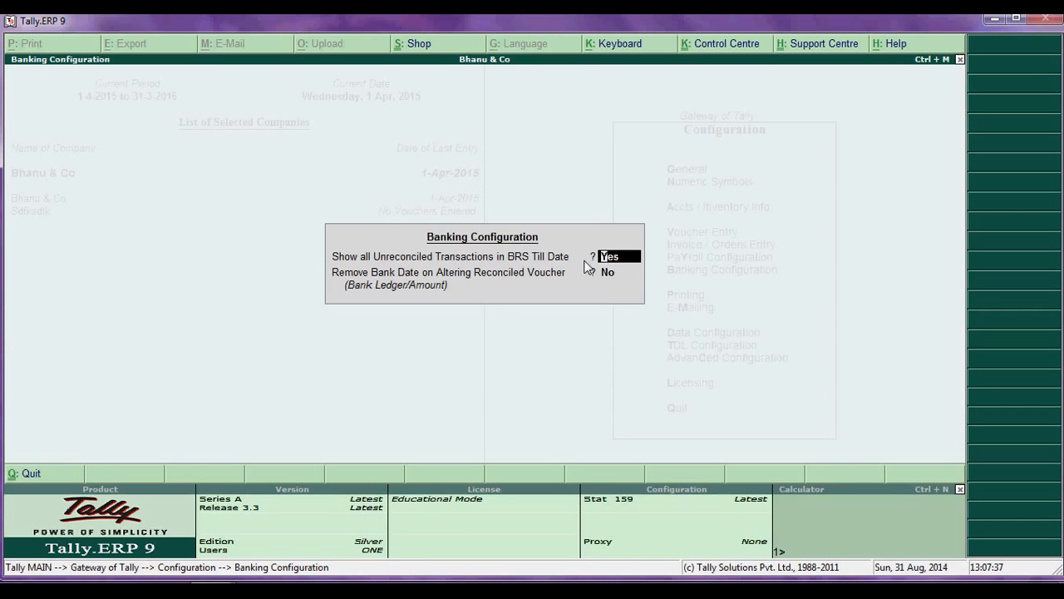
pyautogui.press('Return')
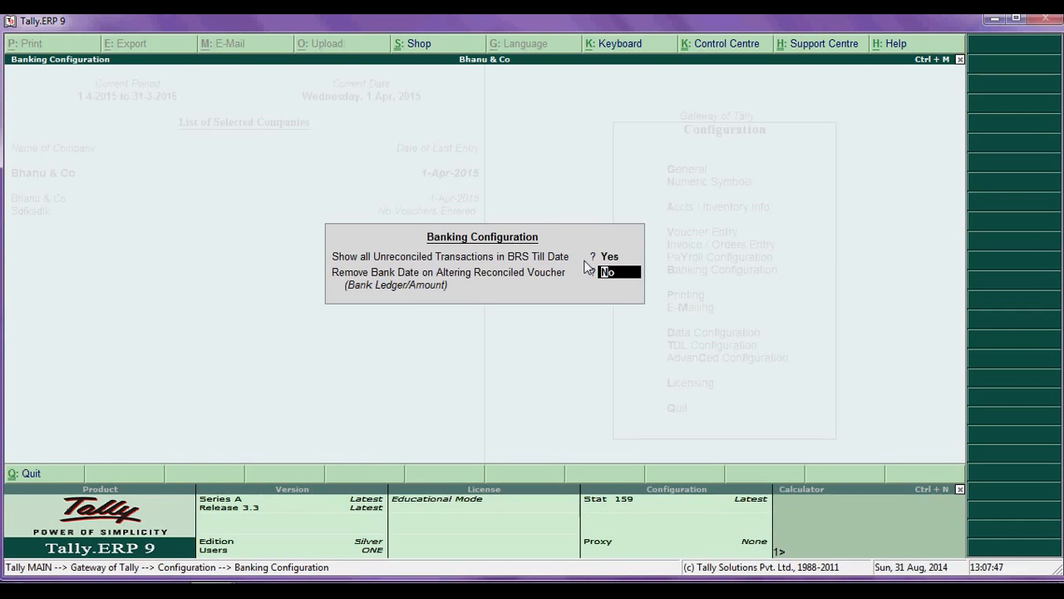
pyautogui.press('Return')
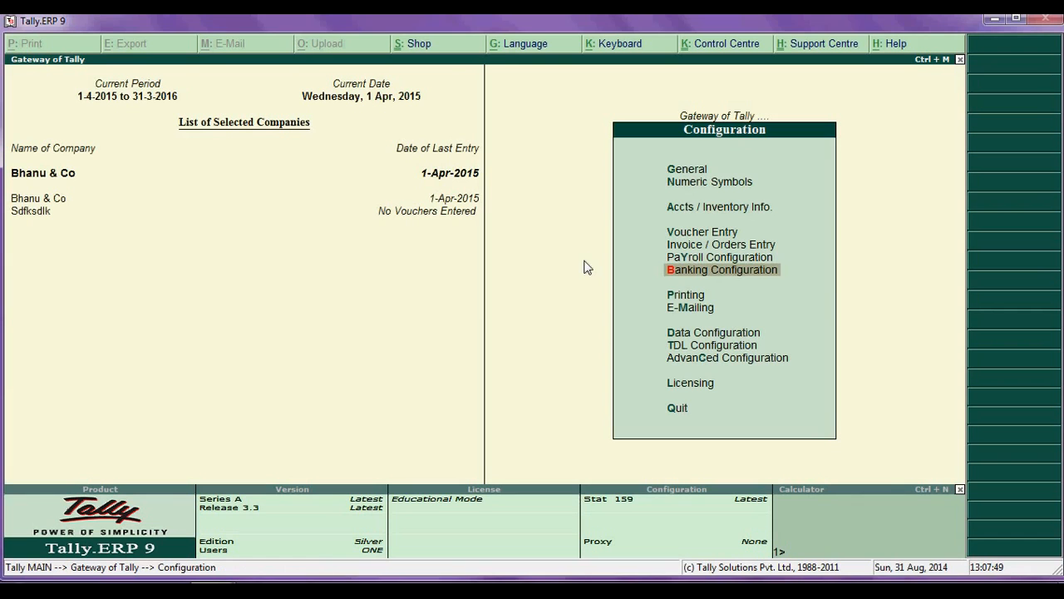
# - Open the General printing configuration and examine its options from Print Date & Time of Report to Standard Space on Top of pages
pyautogui.press('Down')
pyautogui.press('Return')
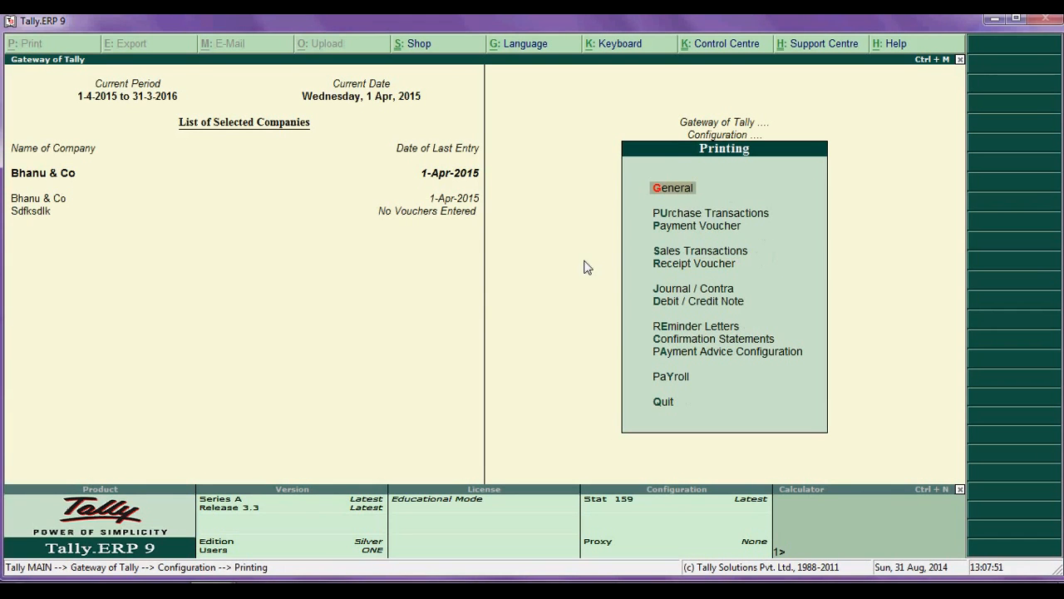
pyautogui.press('Return')
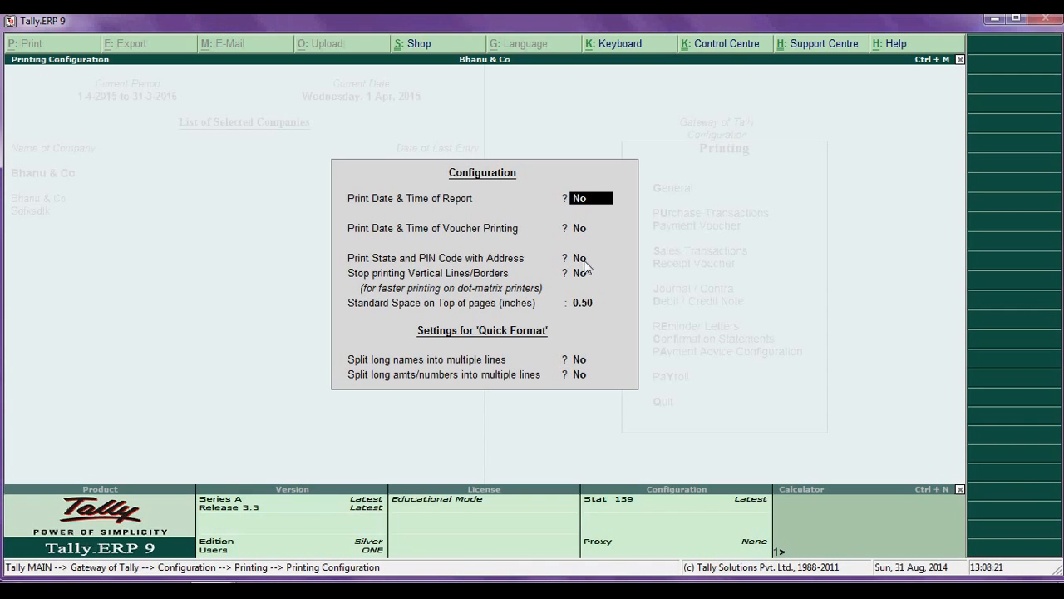
pyautogui.press('Return')
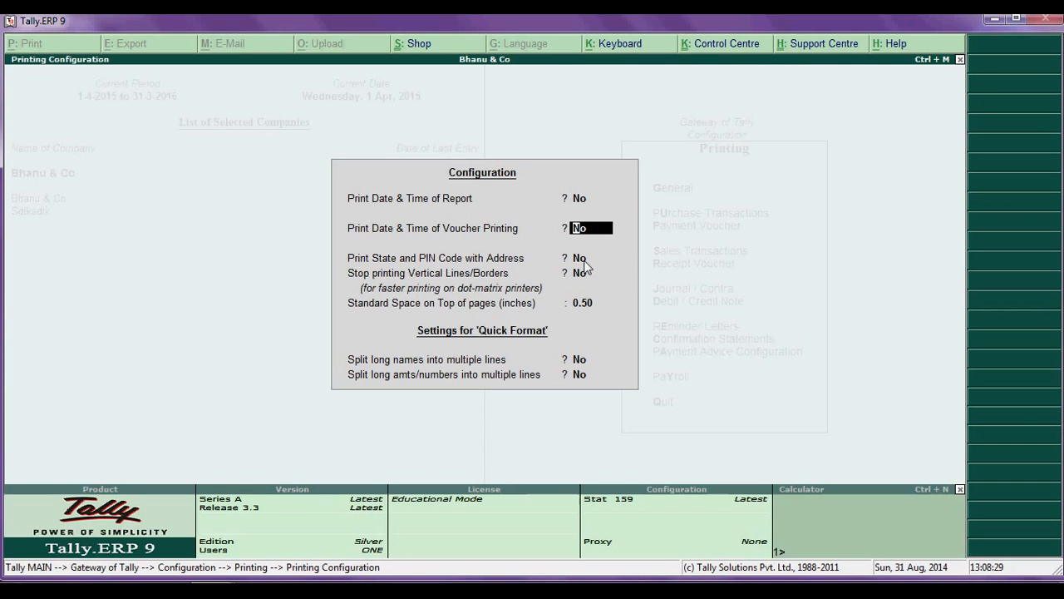
pyautogui.press('Up')
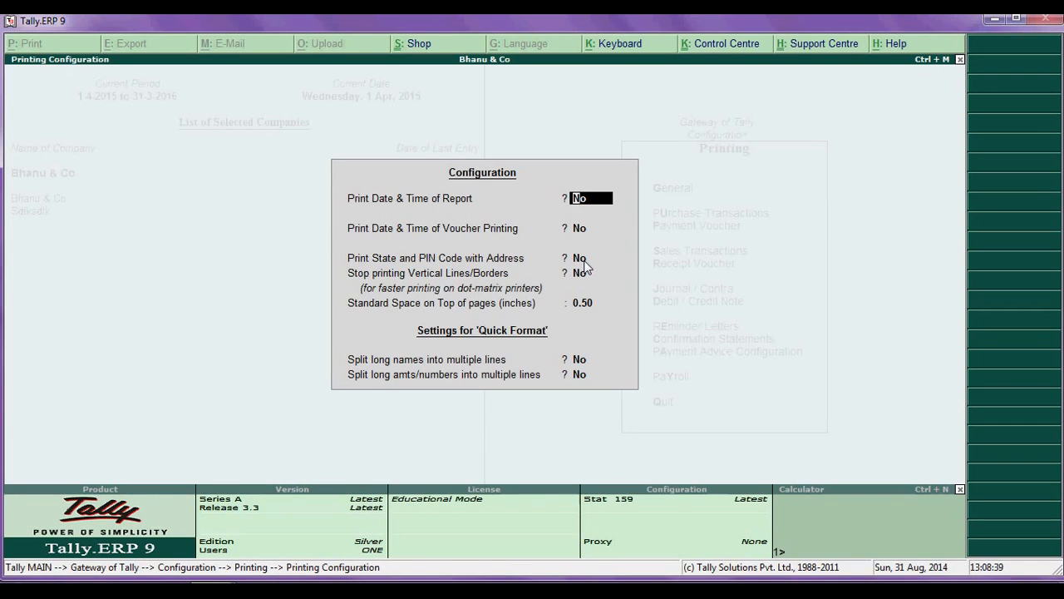
pyautogui.press('Return')
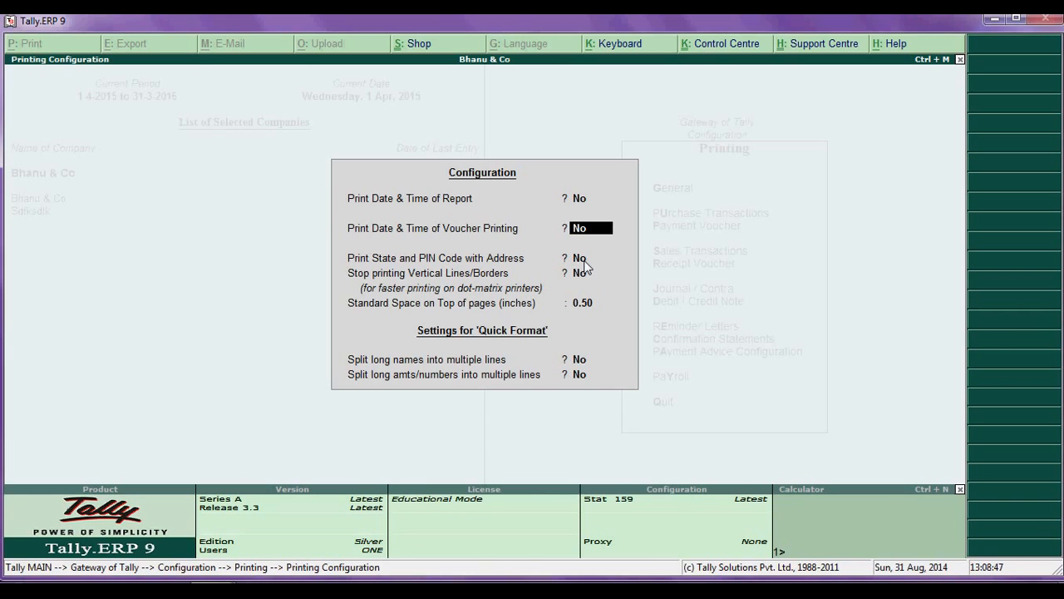
pyautogui.press('Return')
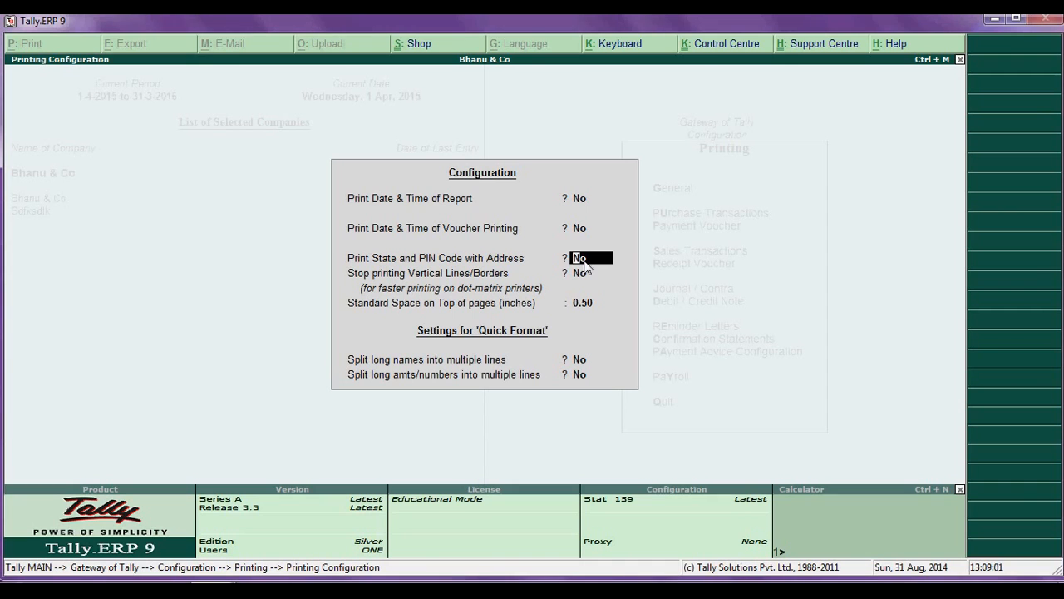
pyautogui.press('Return')
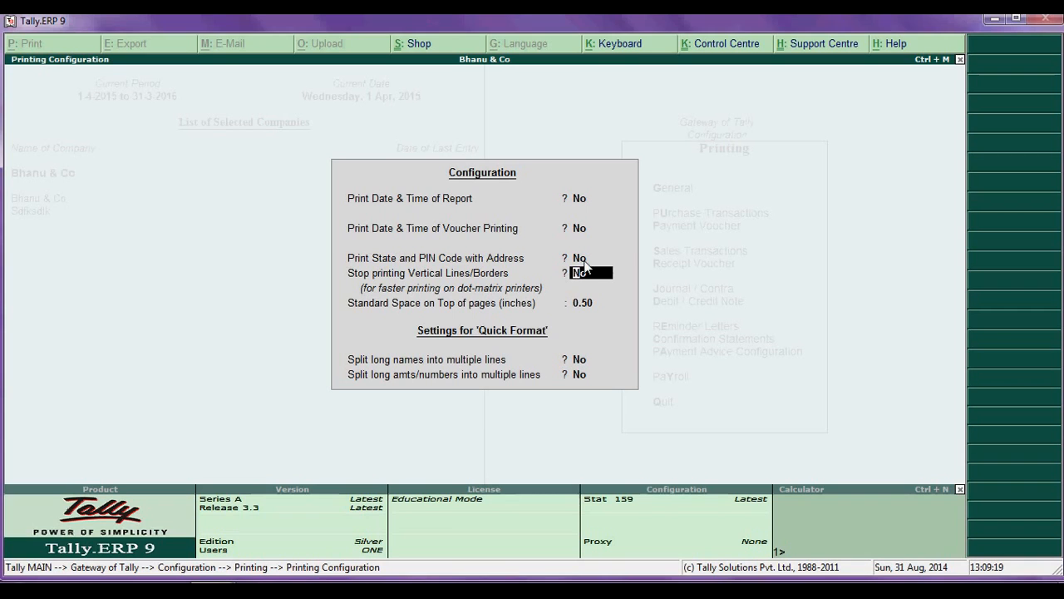
pyautogui.press('Return')
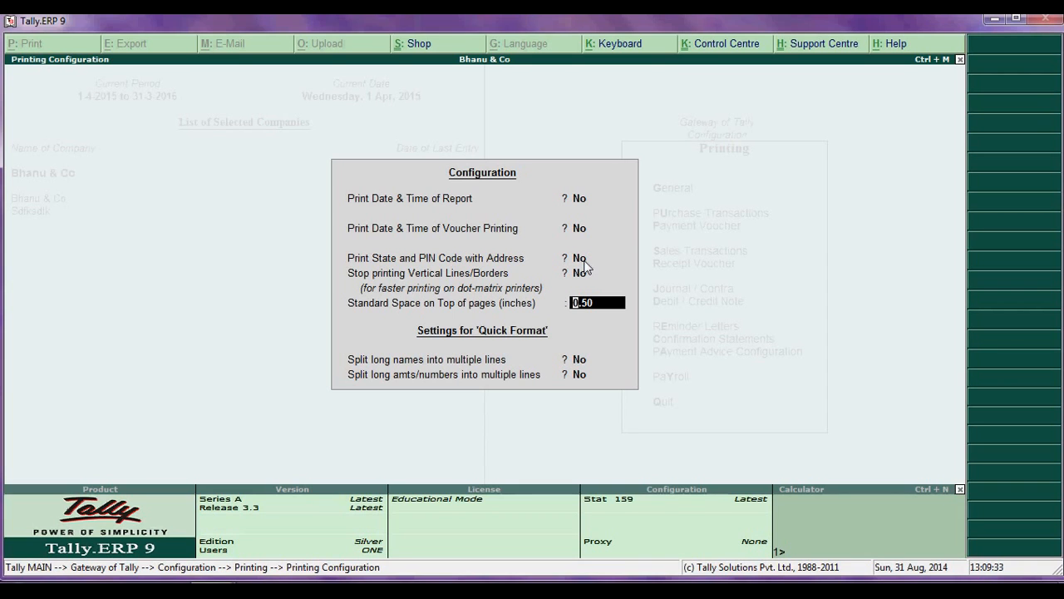
# - Examine the Quick Format settings for splitting long names and amounts into multiple lines, and leave the General printing configuration
pyautogui.press('Return')
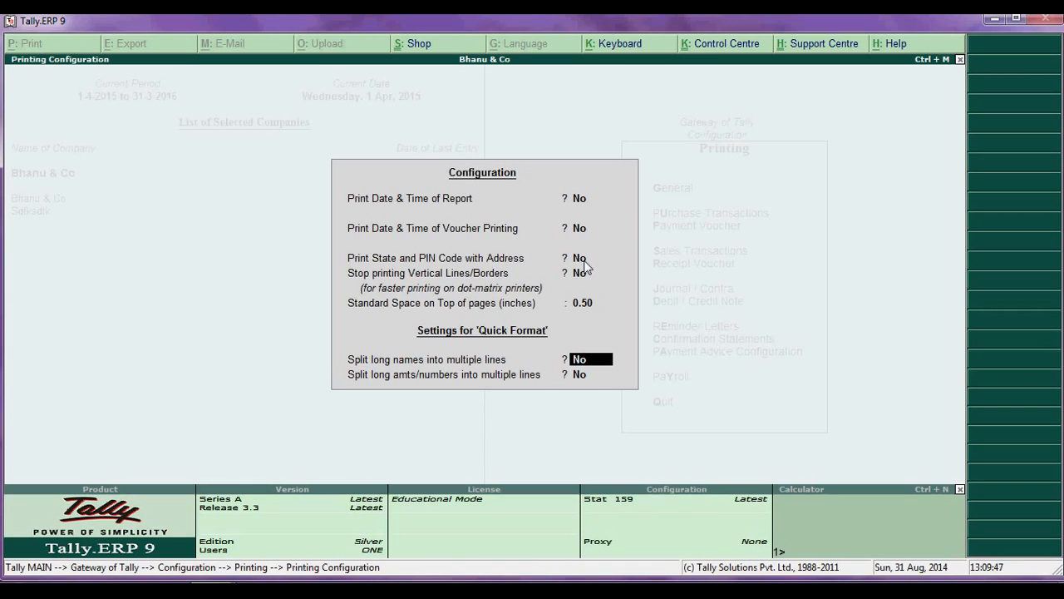
pyautogui.press('Return')
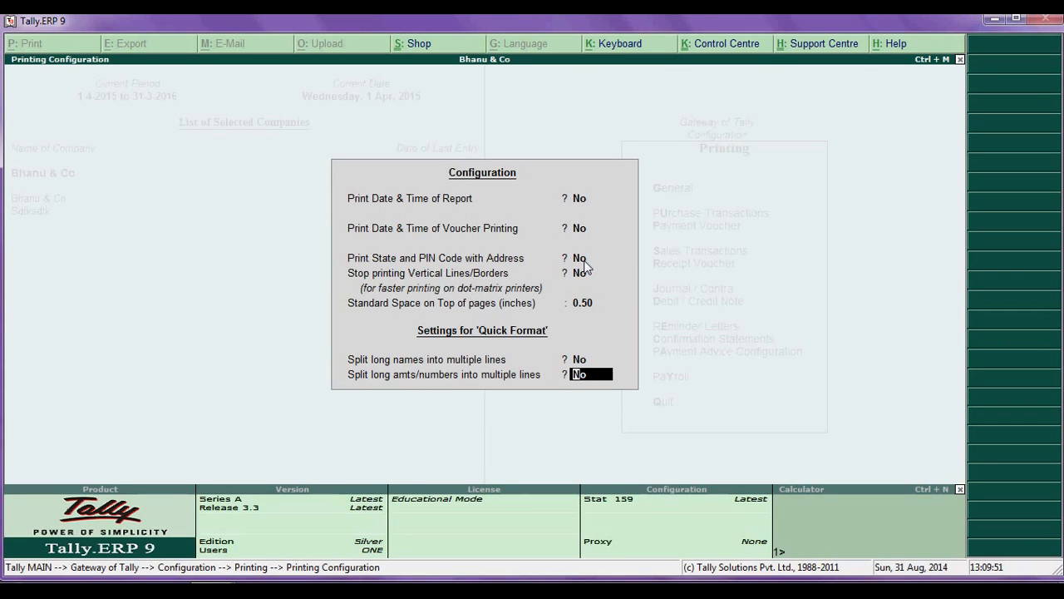
pyautogui.press('Up')
pyautogui.press('Down')
pyautogui.press('Escape')
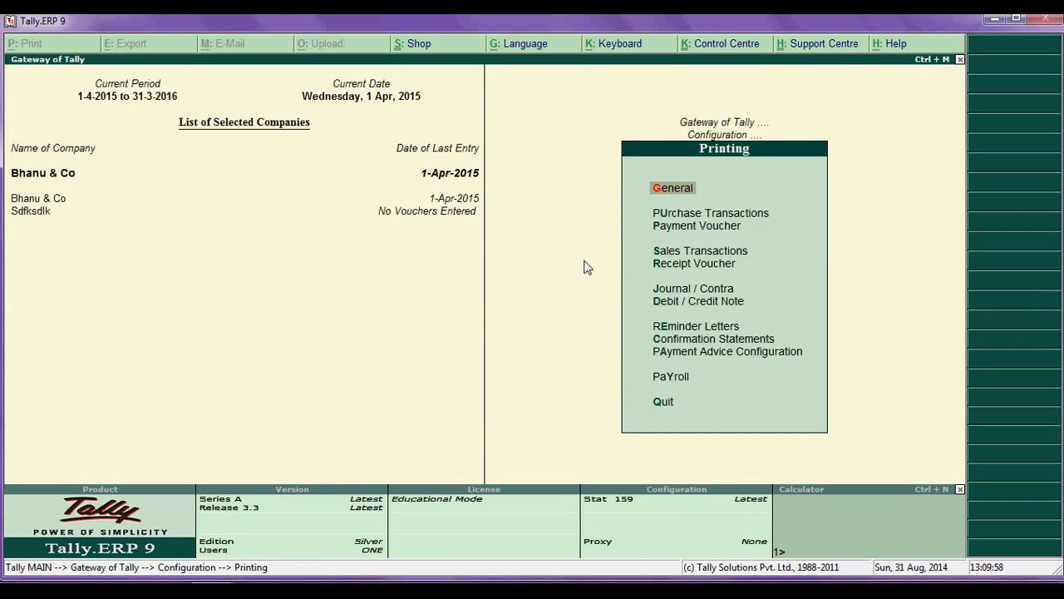
# - Open the Purchase Voucher / Invoice printing configuration and examine its document title, invoice height and width, and top and left spacing
pyautogui.press('Down')
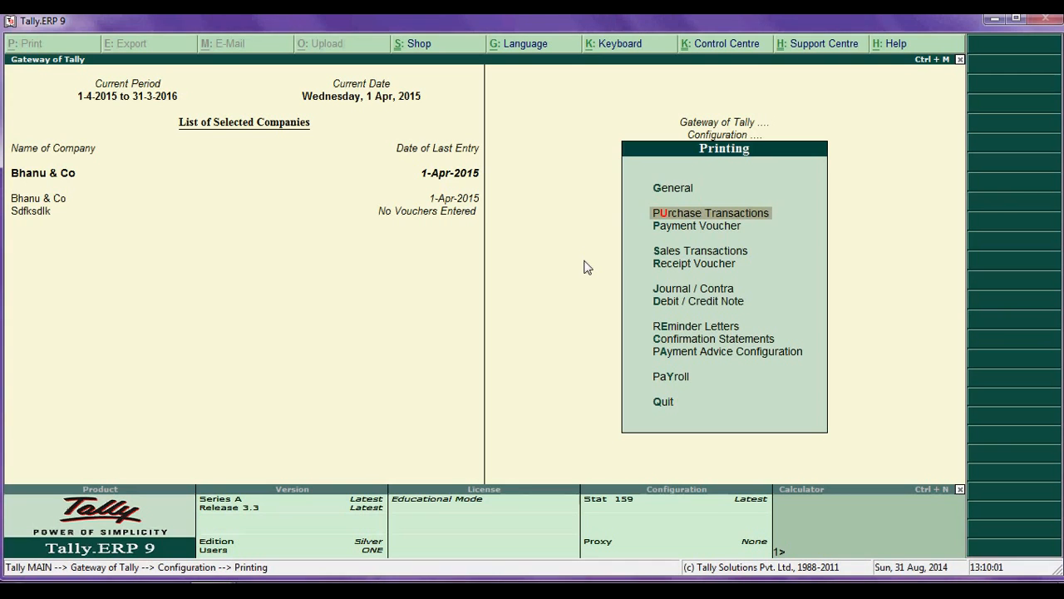
pyautogui.press('Return')
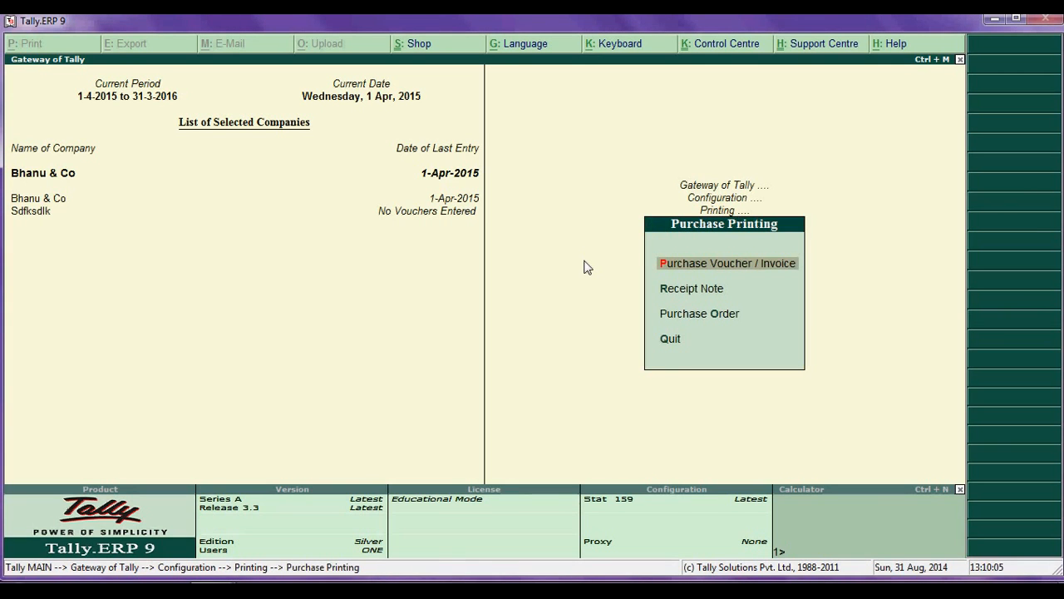
pyautogui.press('Return')
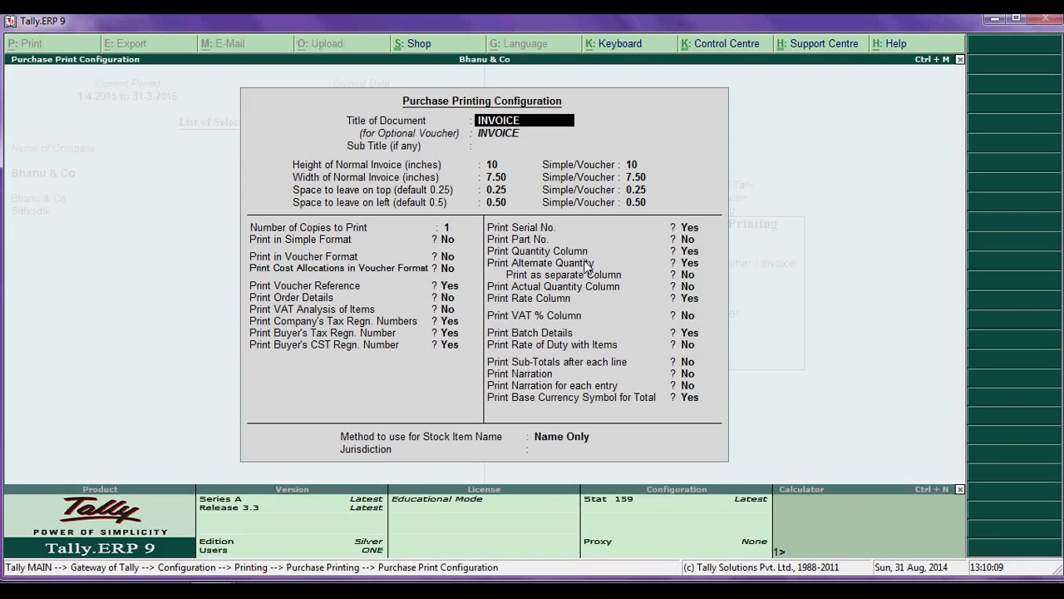
pyautogui.press('Return')
pyautogui.press('Return')
pyautogui.press('Return')
pyautogui.press('Return')
pyautogui.press('Return')
pyautogui.press('Return')
pyautogui.press('Return')
pyautogui.press('Return')
pyautogui.press('Return')
pyautogui.press('Return')
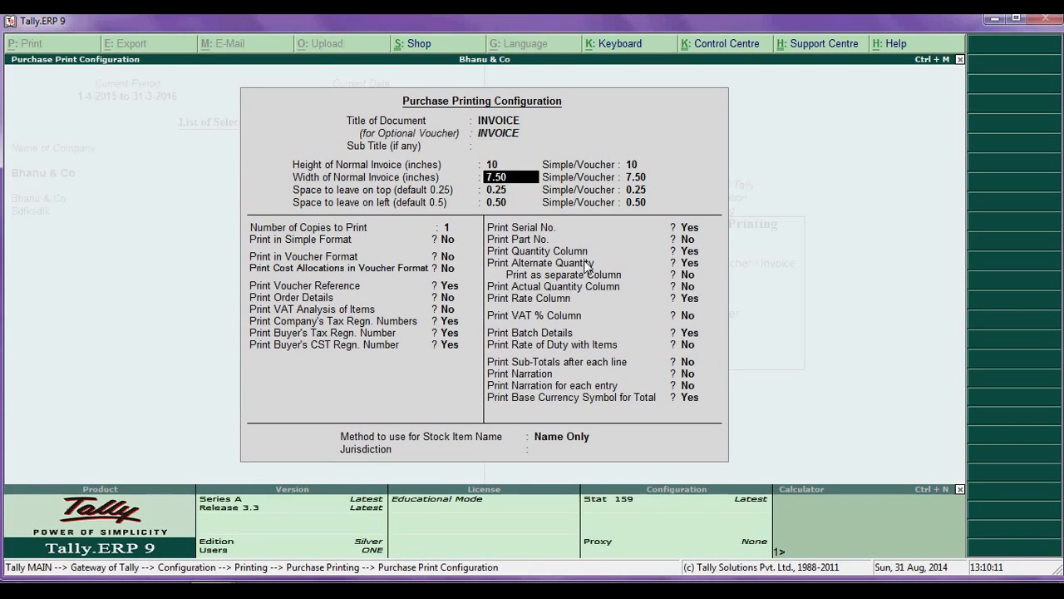
# - Review the number of copies, simple format and voucher format options, and leave the Purchase Printing Configuration
pyautogui.press('Return')
pyautogui.press('Return')
pyautogui.press('Return')
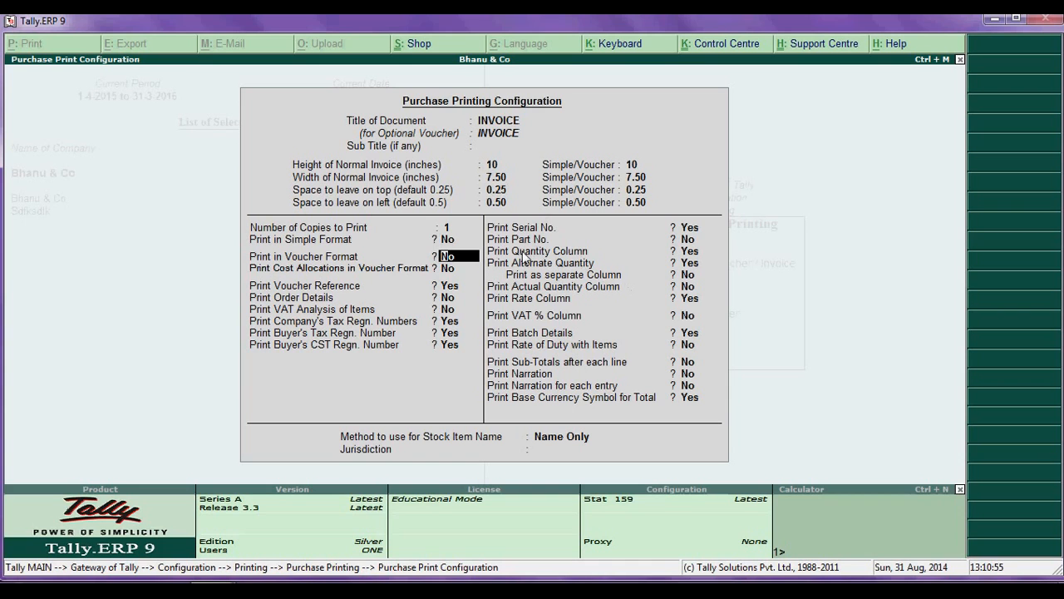
pyautogui.press('Escape')
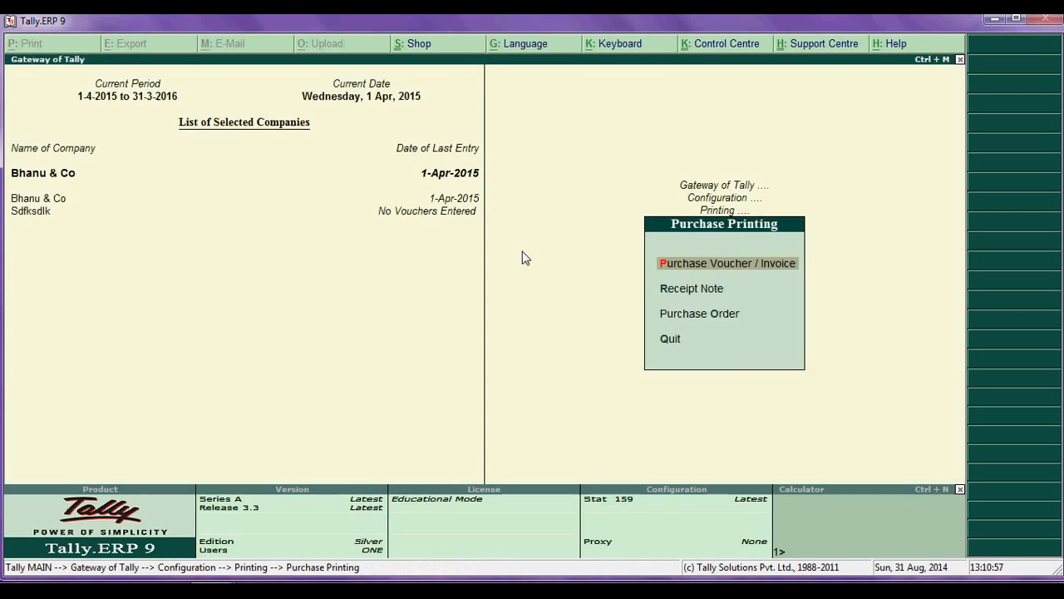
# - Open the Receipt Note printing configuration and examine the document title, optional voucher title and subtitle
pyautogui.press('Down')
pyautogui.press('Return')
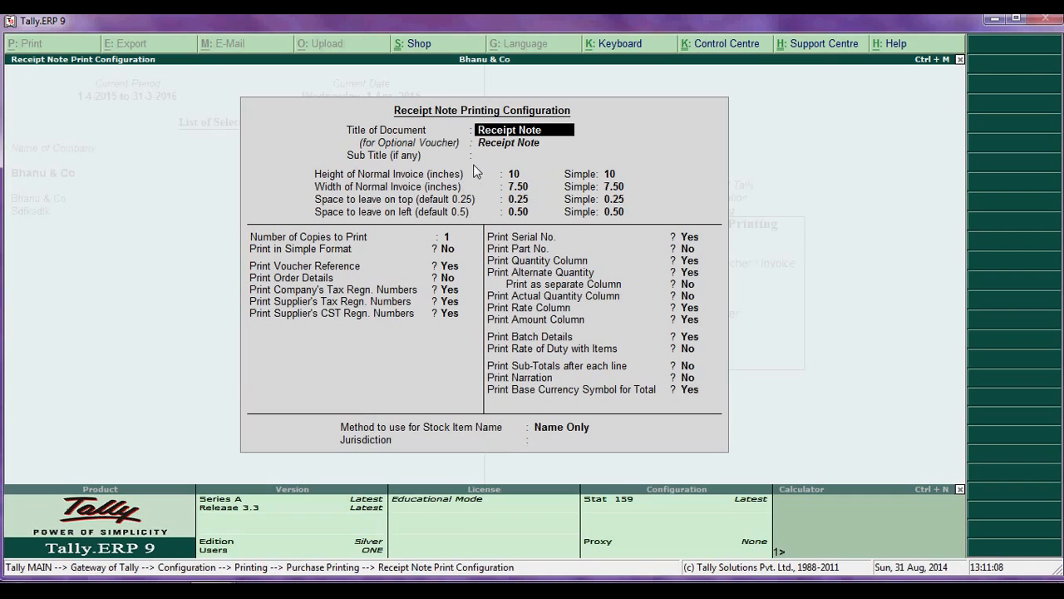
pyautogui.press('Return')
pyautogui.press('Return')
pyautogui.press('Return')
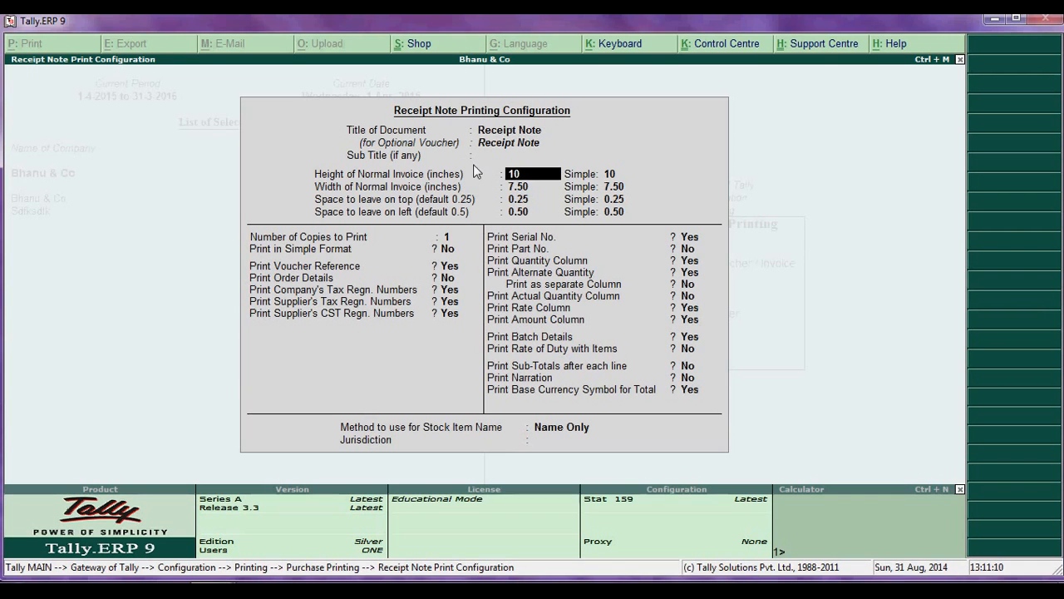
pyautogui.press('BackSpace')
pyautogui.press('BackSpace')
pyautogui.press('BackSpace')
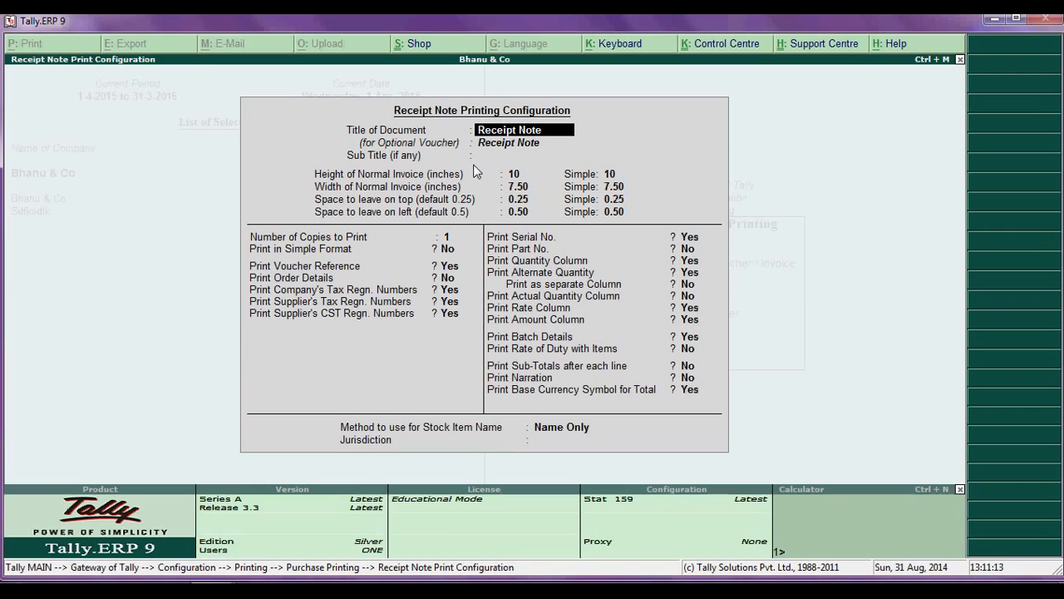
pyautogui.press('Return')
pyautogui.press('Return')
pyautogui.press('Return')
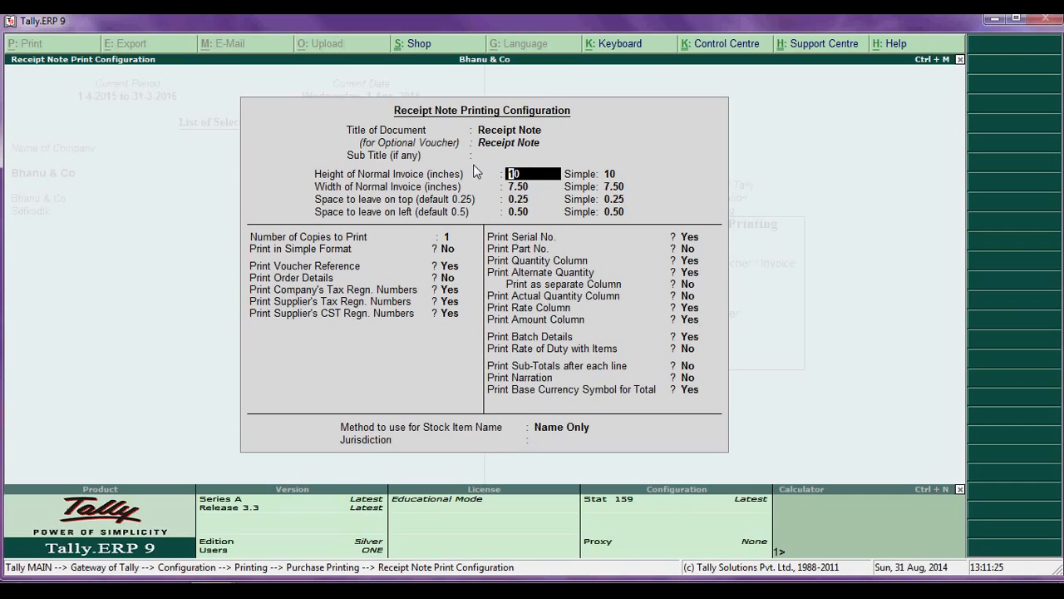
# - Examine the receipt note's normal and simple height, width, and top and left spacing settings
pyautogui.press('Return')
pyautogui.press('Return')
pyautogui.press('Return')
pyautogui.press('Return')
pyautogui.press('Return')
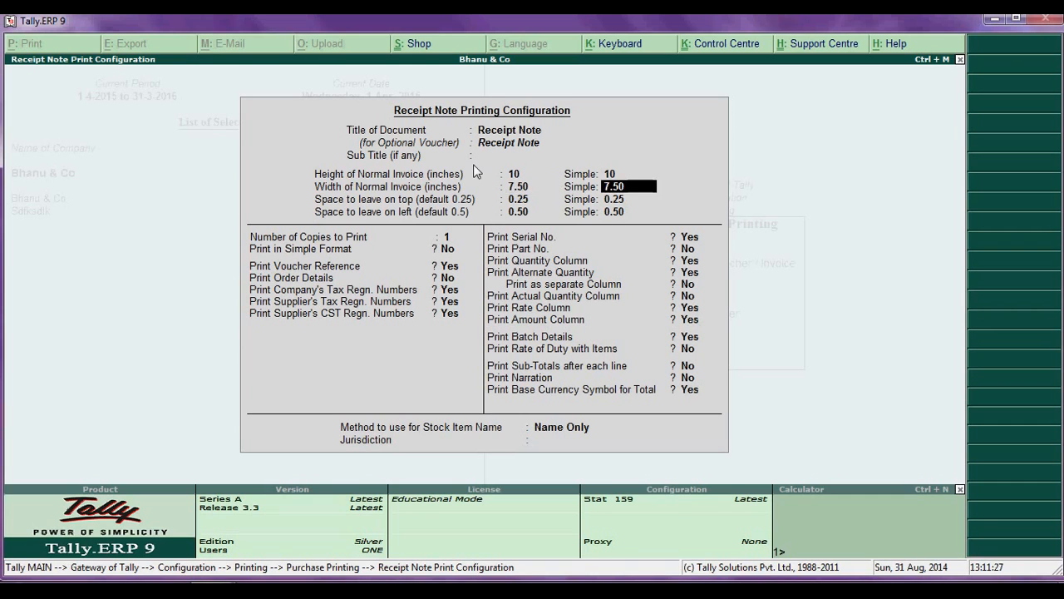
pyautogui.press('Return')
pyautogui.press('Return')
pyautogui.press('Return')
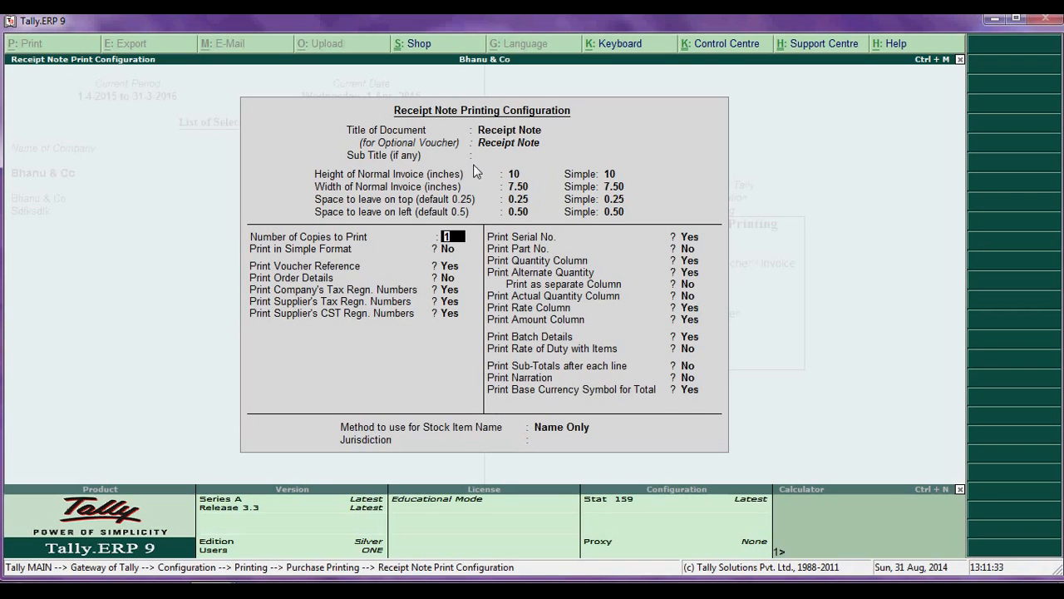
# - Review the receipt note's copies, simple format, voucher reference, order details and tax registration number options
pyautogui.press('Return')
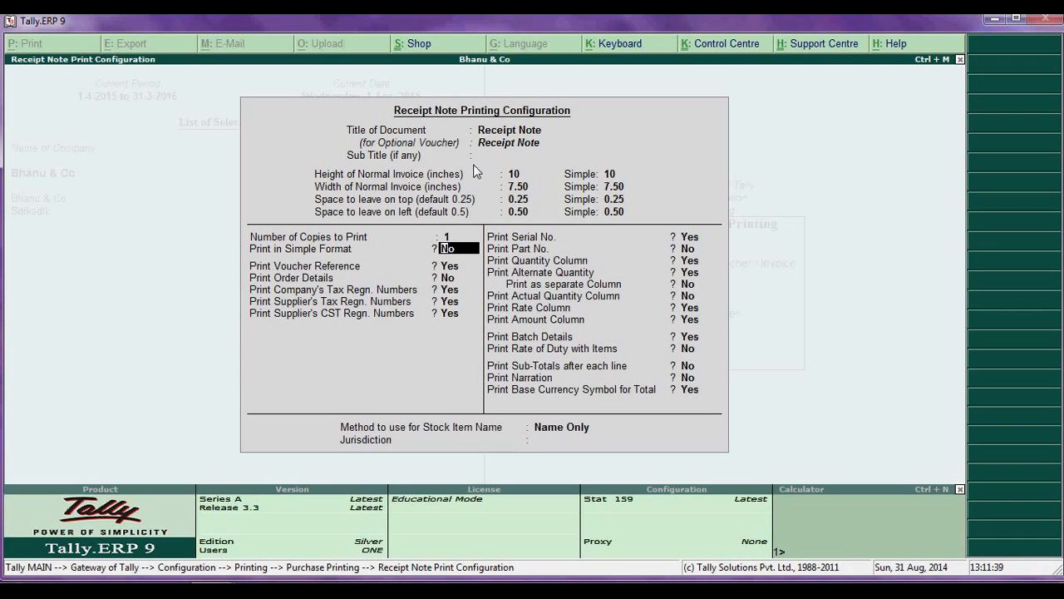
pyautogui.press('Return')
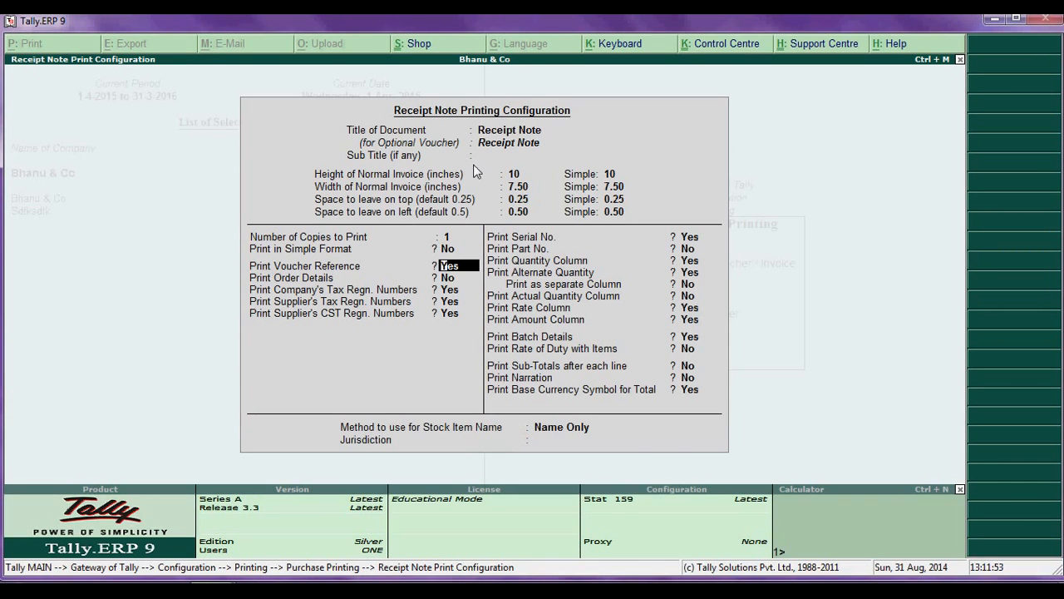
pyautogui.press('Return')
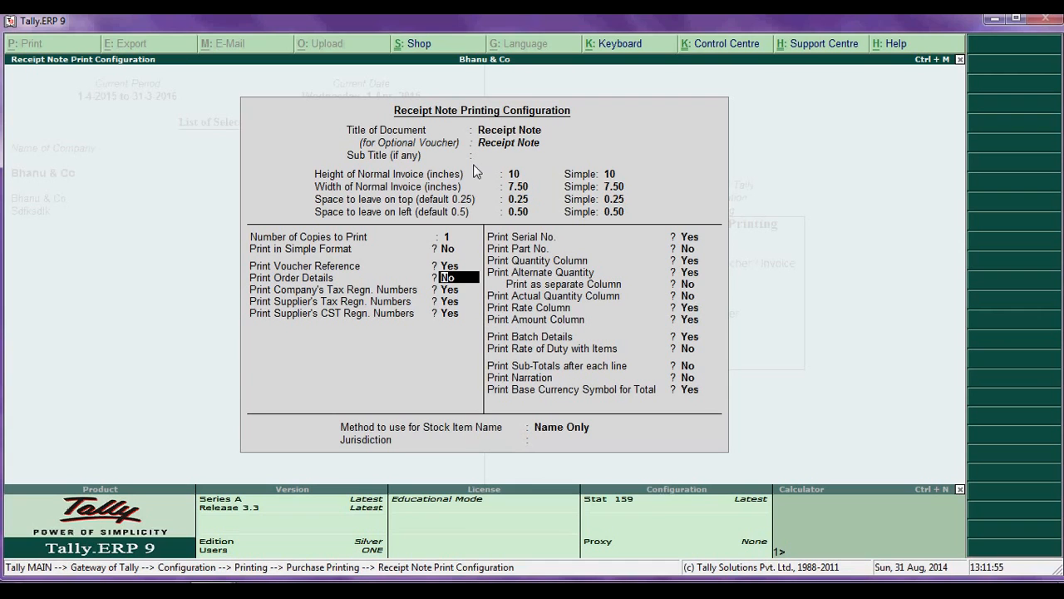
pyautogui.press('Return')
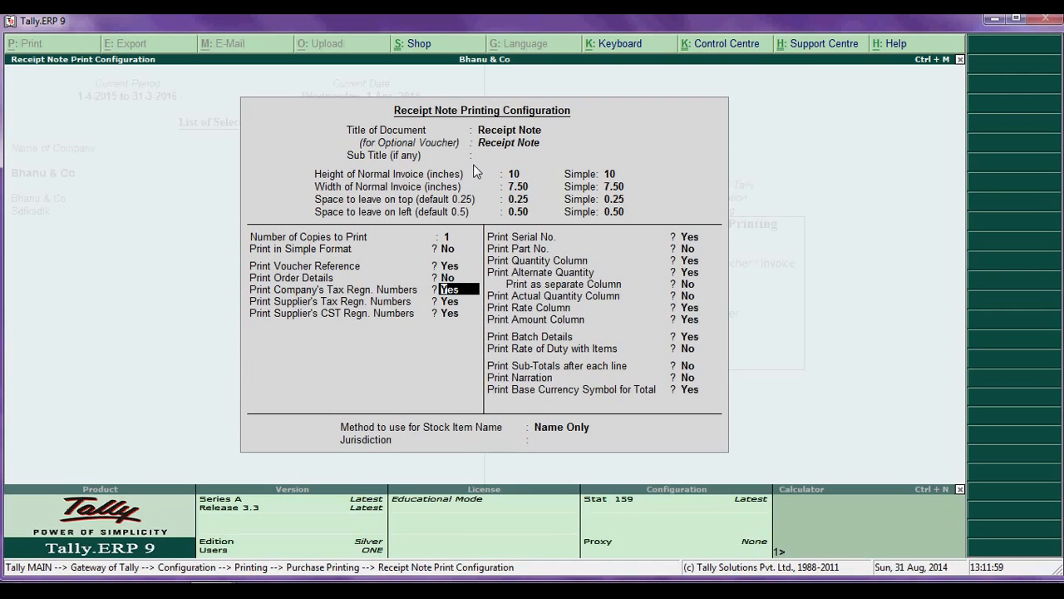
pyautogui.press('Return')
pyautogui.press('Return')
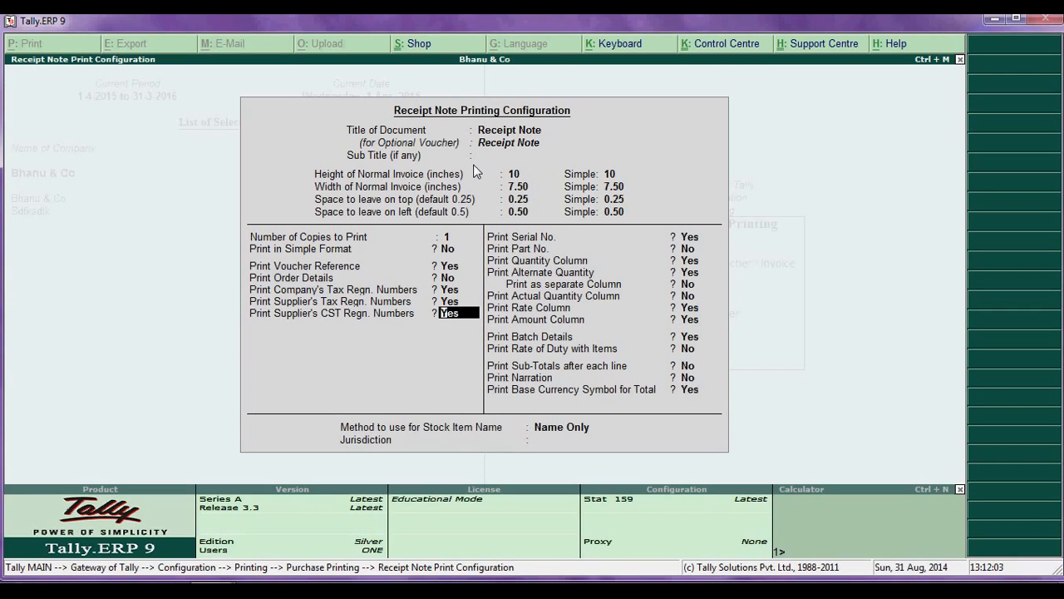
pyautogui.press('Return')
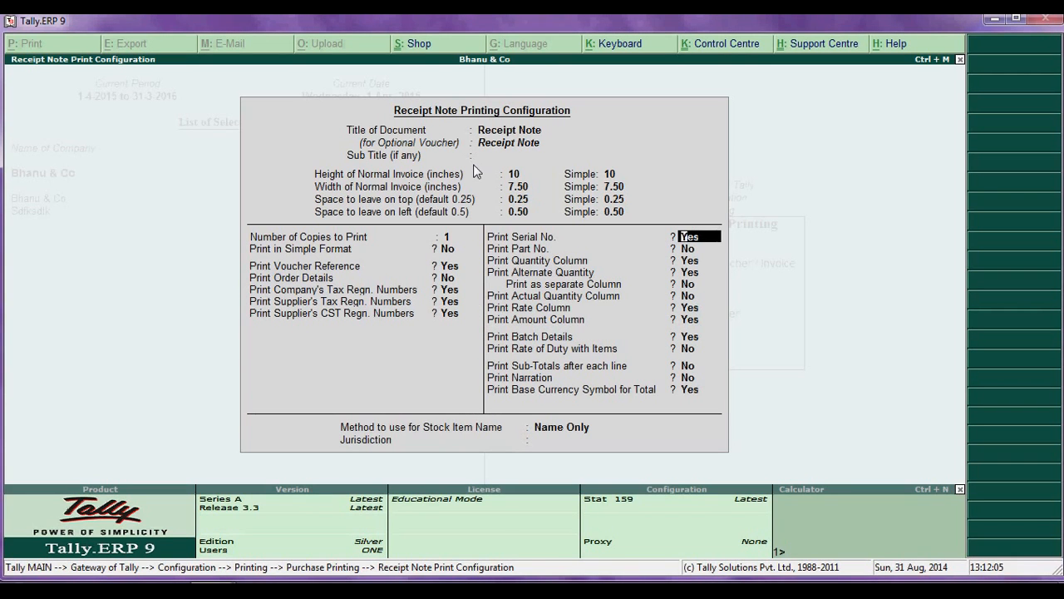
# - Review the receipt note's item options from Print Serial No. through Print Batch Details
pyautogui.press('Return')
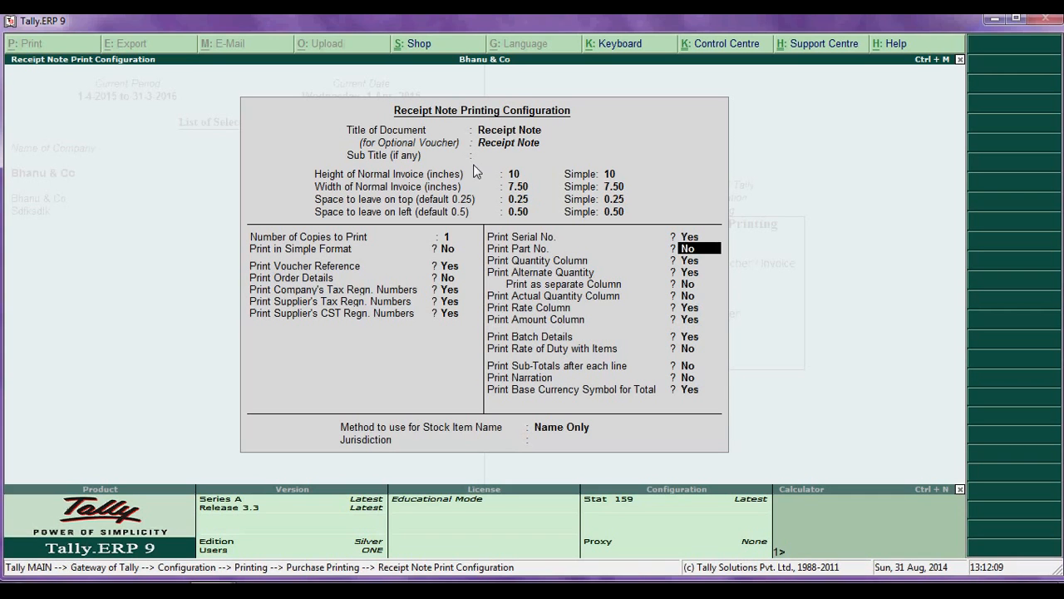
pyautogui.press('Return')
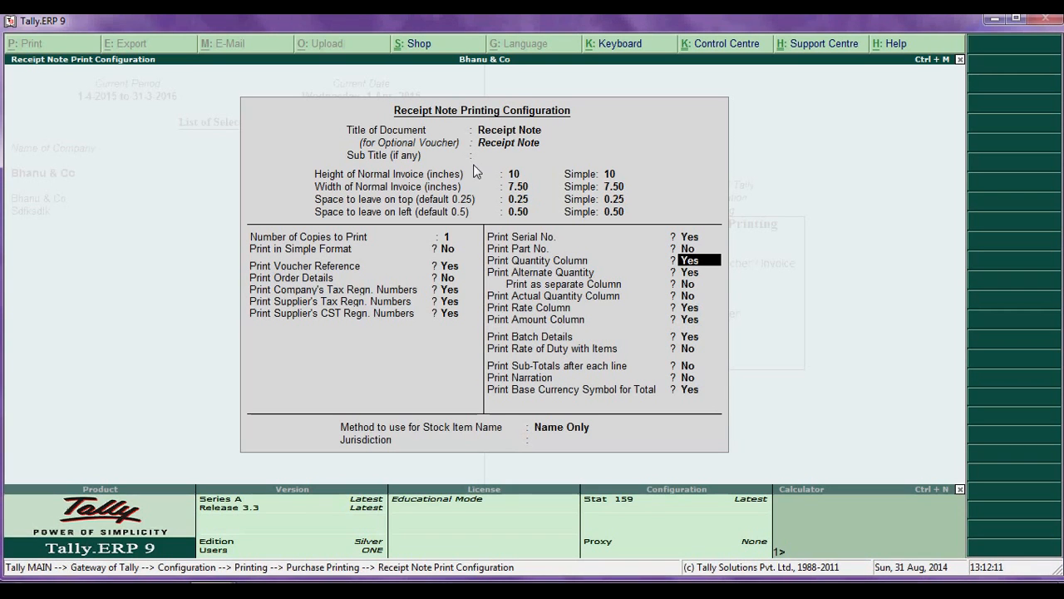
pyautogui.press('Return')
pyautogui.press('Return')
pyautogui.press('Return')
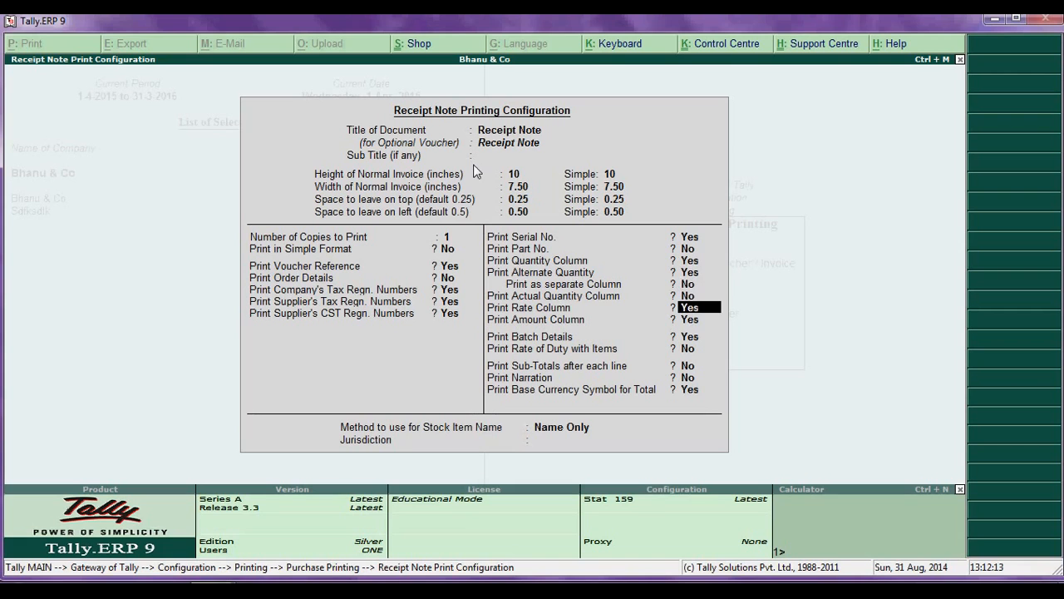
pyautogui.press('Return')
pyautogui.press('Return')
pyautogui.press('Return')
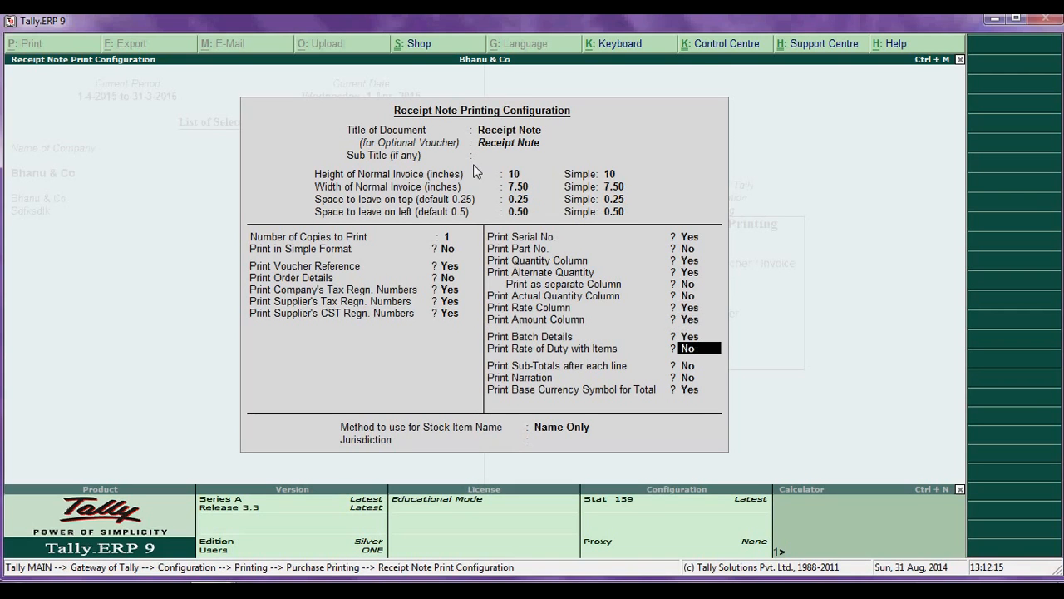
# - Review the receipt note's remaining options from Print Rate of Duty with Items to Jurisdiction, and leave the configuration
pyautogui.press('Return')
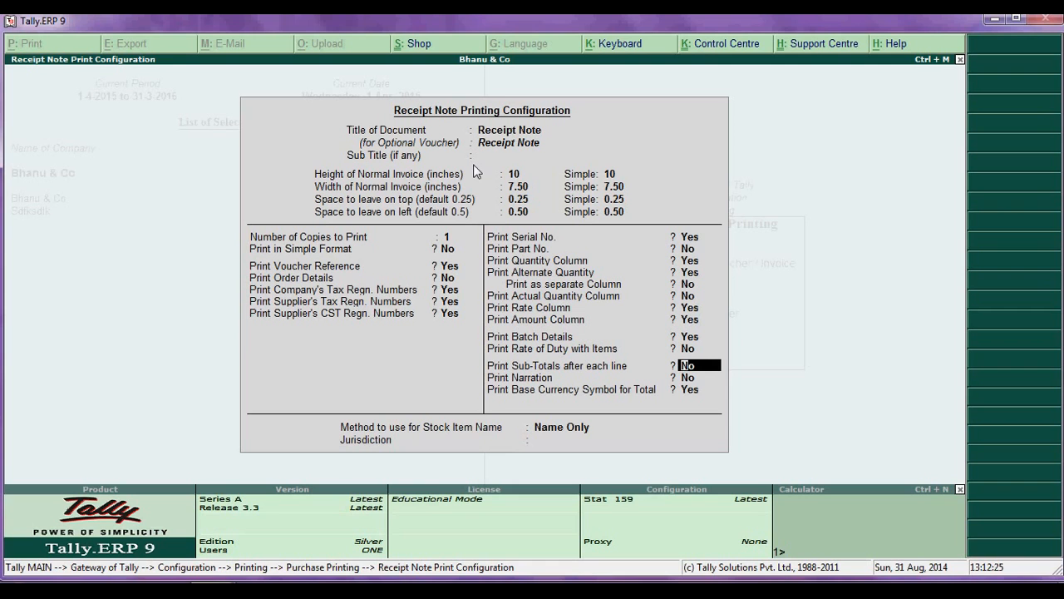
pyautogui.press('Return')
pyautogui.press('Return')
pyautogui.press('Return')
pyautogui.press('Return')
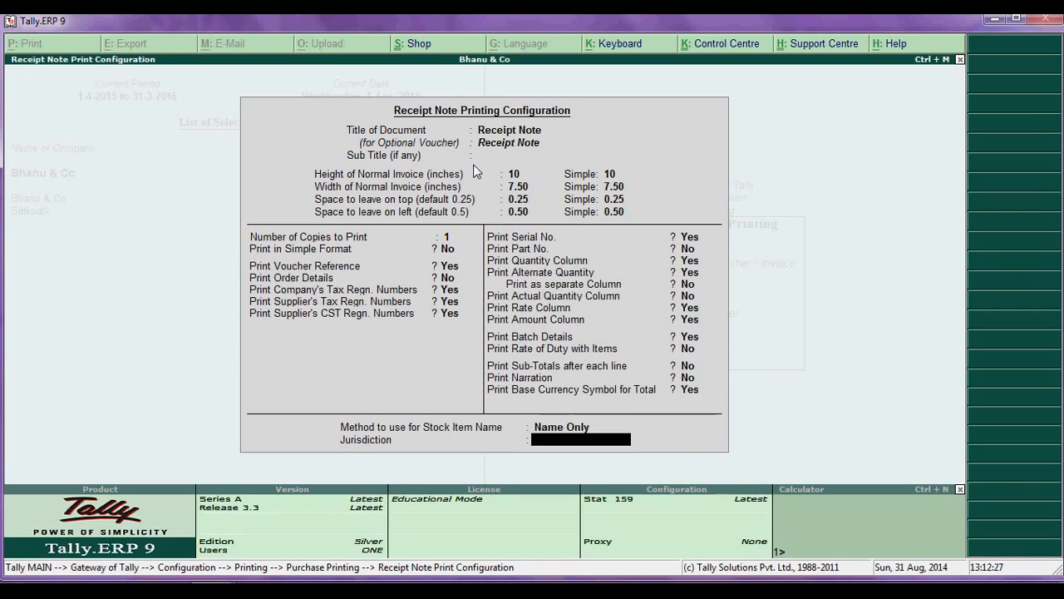
pyautogui.press('Return')
# - Look briefly at the Purchase Order printing configuration and return to the Receipt Note configuration for comparison
pyautogui.press('Down')
pyautogui.press('Return')
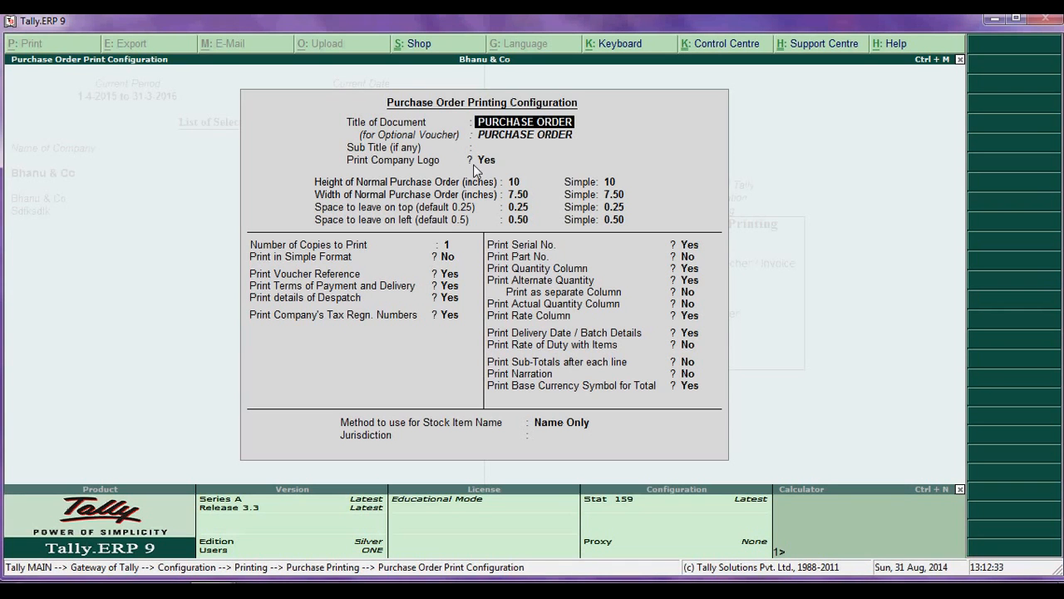
pyautogui.press('BackSpace')
pyautogui.press('Escape')
pyautogui.press('Up')
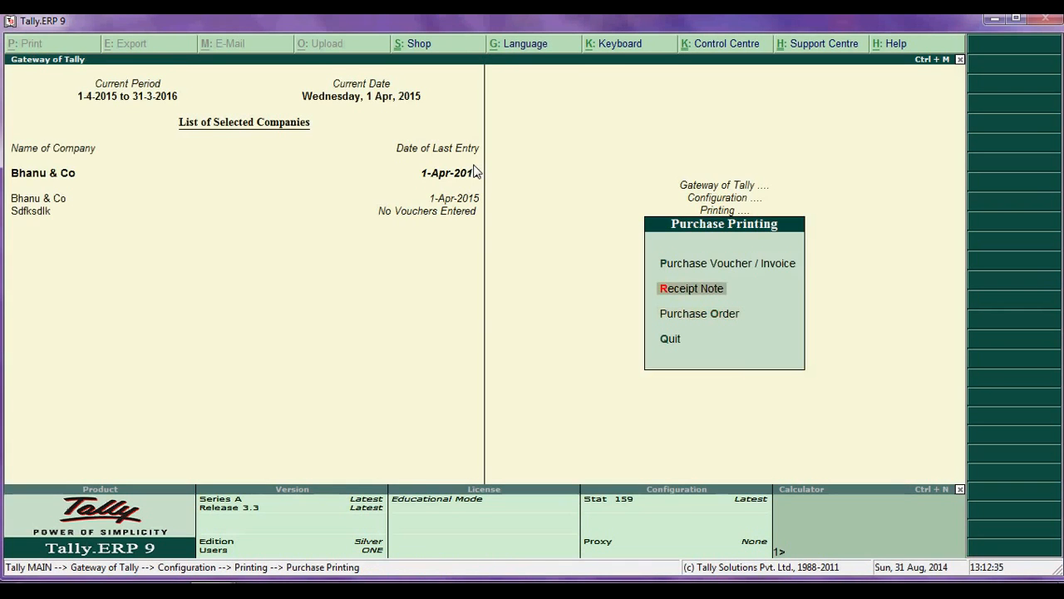
pyautogui.press('Return')
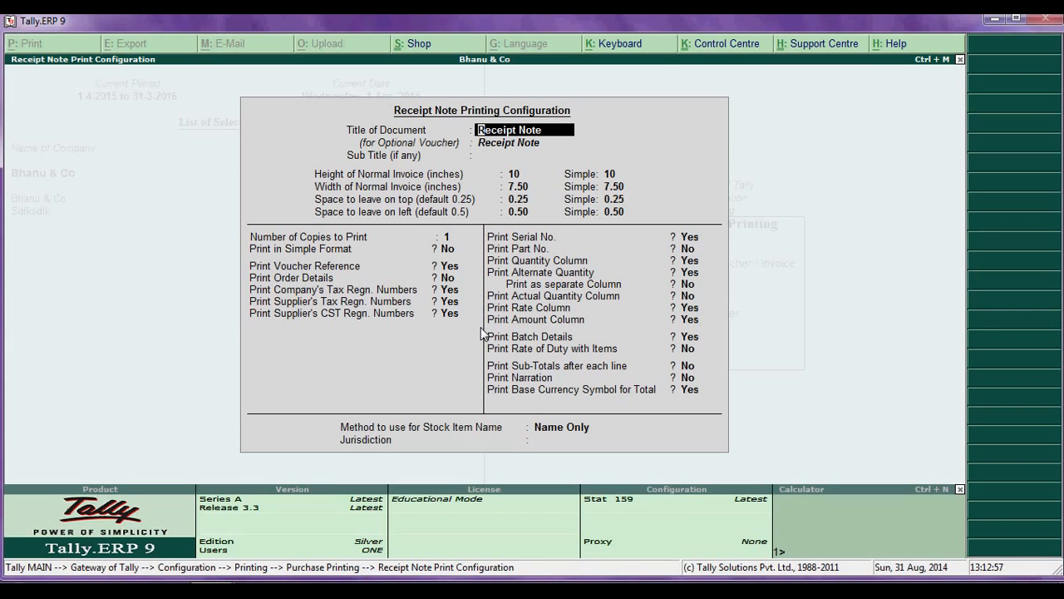
# - Reopen the Purchase Order printing configuration and examine its title, company logo, height, width and spacing settings
pyautogui.press('Escape')
pyautogui.press('Down')
pyautogui.press('Return')
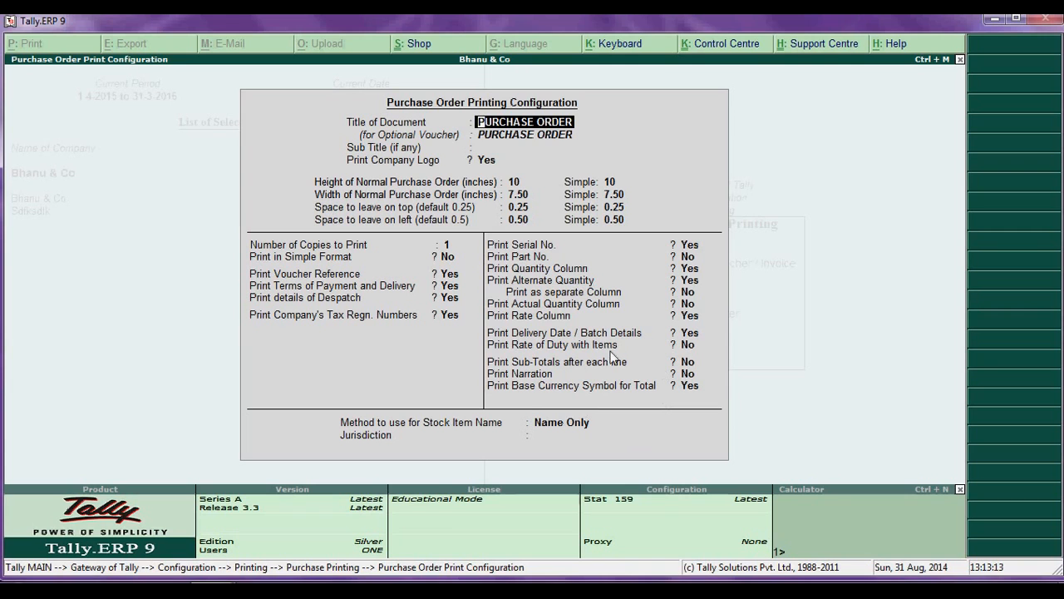
pyautogui.press('Return')
pyautogui.press('Return')
pyautogui.press('Return')
pyautogui.press('Return')
pyautogui.press('Return')
pyautogui.press('Return')
pyautogui.press('Return')
pyautogui.press('Return')
pyautogui.press('Return')
pyautogui.press('Return')
pyautogui.press('Return')
pyautogui.press('Return')
pyautogui.press('Return')
pyautogui.press('Return')
pyautogui.press('Return')
pyautogui.press('Return')
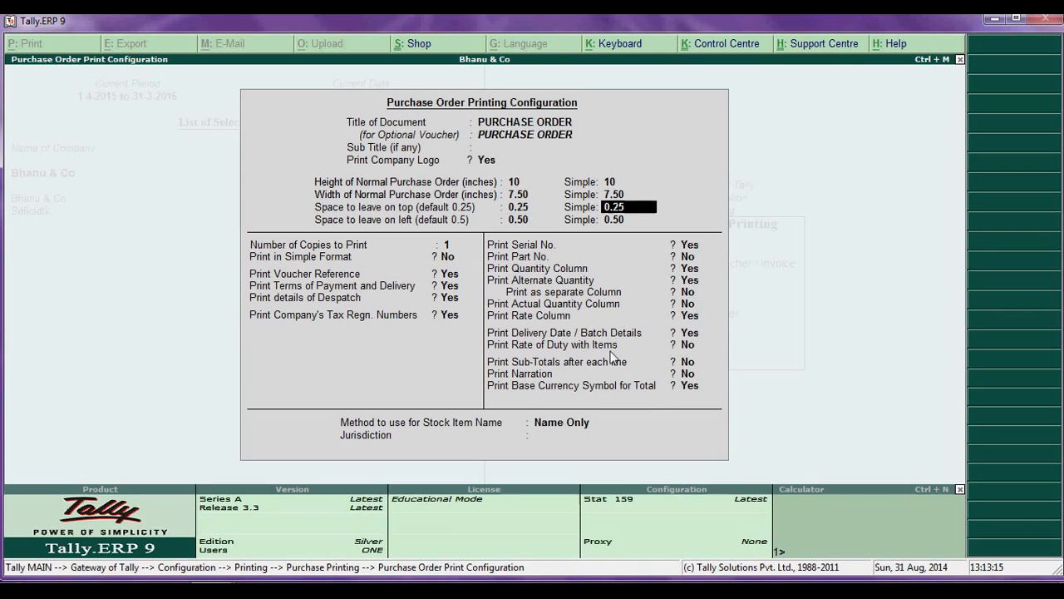
# - Review the purchase order's copies, format, despatch, tax number and item column options, and leave the configuration
pyautogui.press('Return')
pyautogui.press('Return')
pyautogui.press('Return')
pyautogui.press('Return')
pyautogui.press('Return')
pyautogui.press('Return')
pyautogui.press('Return')
pyautogui.press('Return')
pyautogui.press('Return')
pyautogui.press('Return')
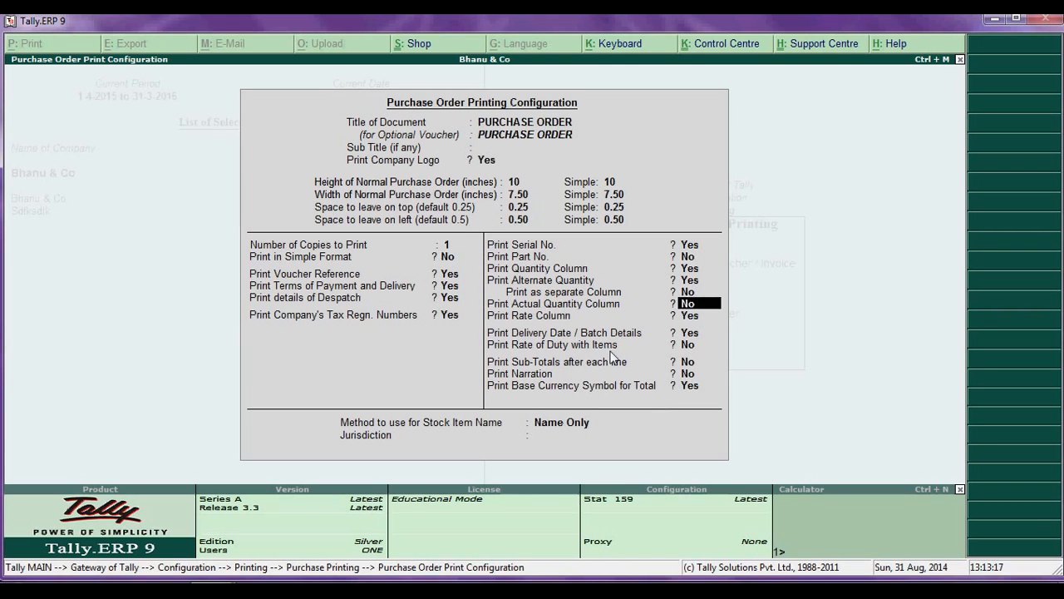
pyautogui.press('Return')
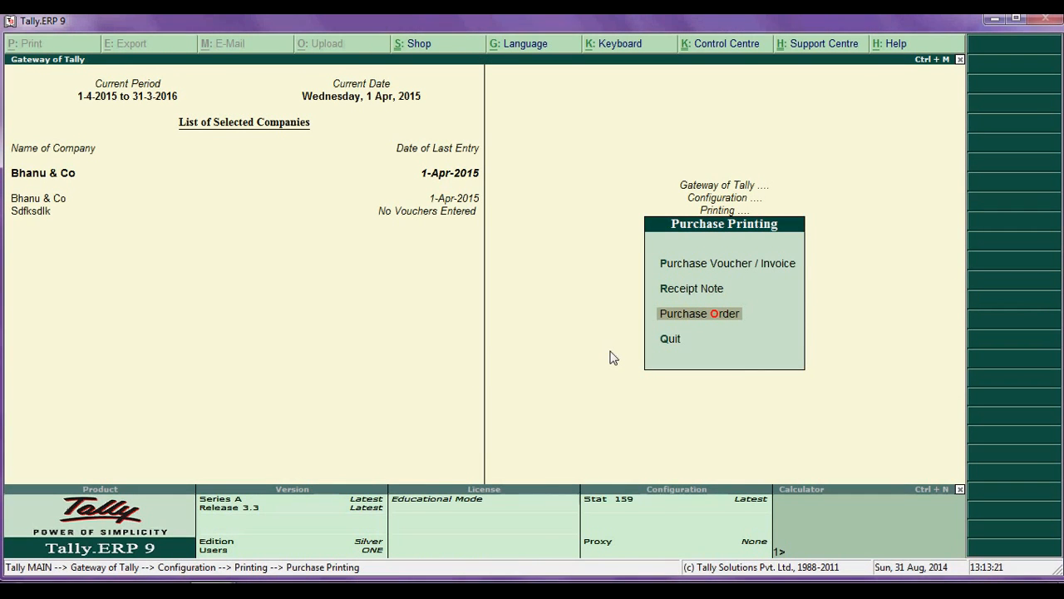
# - Leave Purchase Printing, open the Payment Voucher printing configuration and examine the voucher's height, width, and top and left spacing
pyautogui.press('Down')
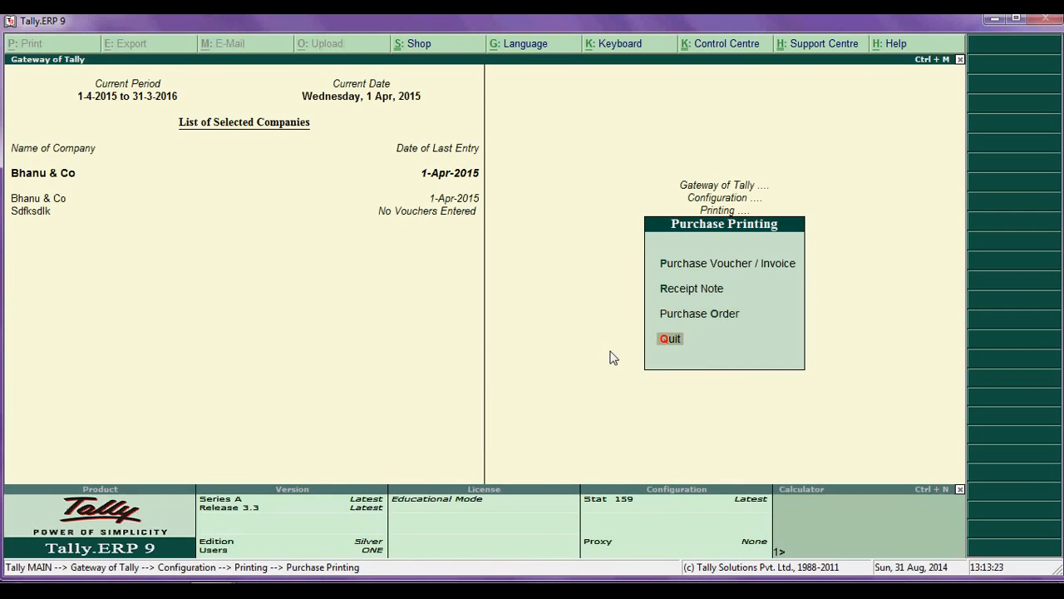
pyautogui.press('Return')
pyautogui.press('Down')
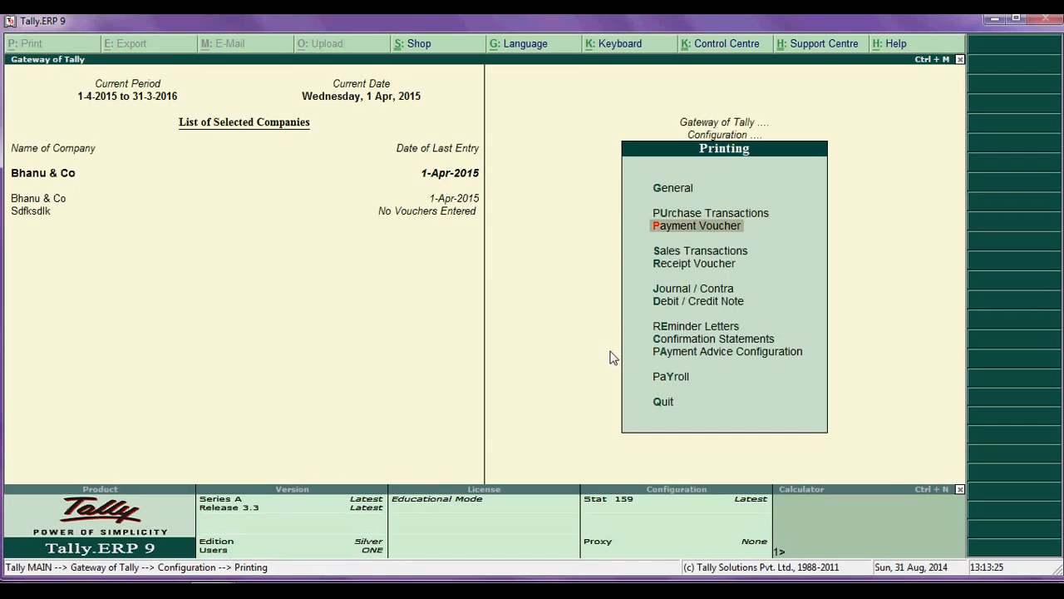
pyautogui.press('Return')
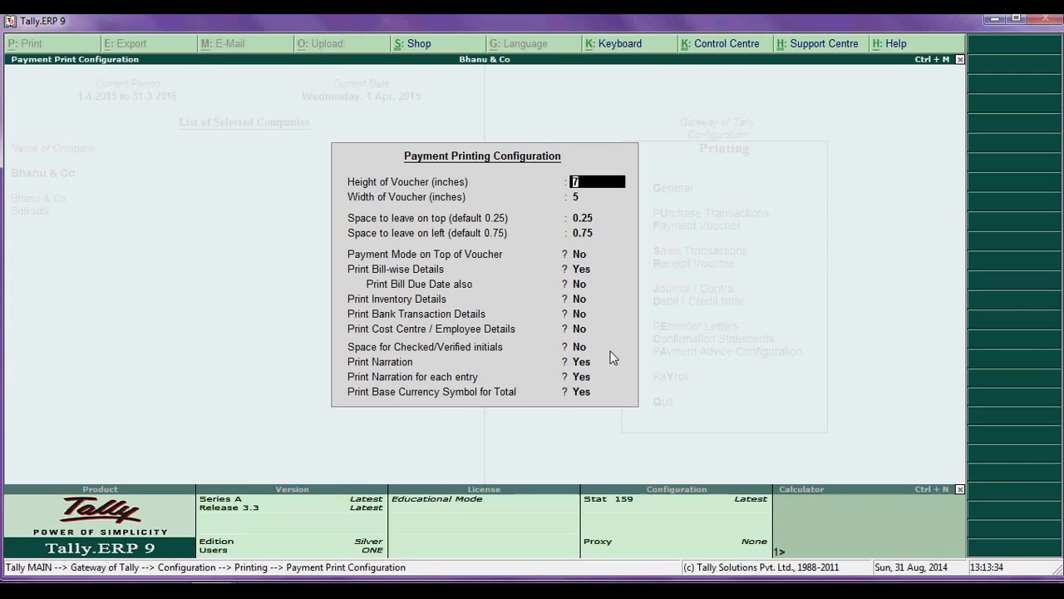
pyautogui.press('Return')
pyautogui.press('Return')
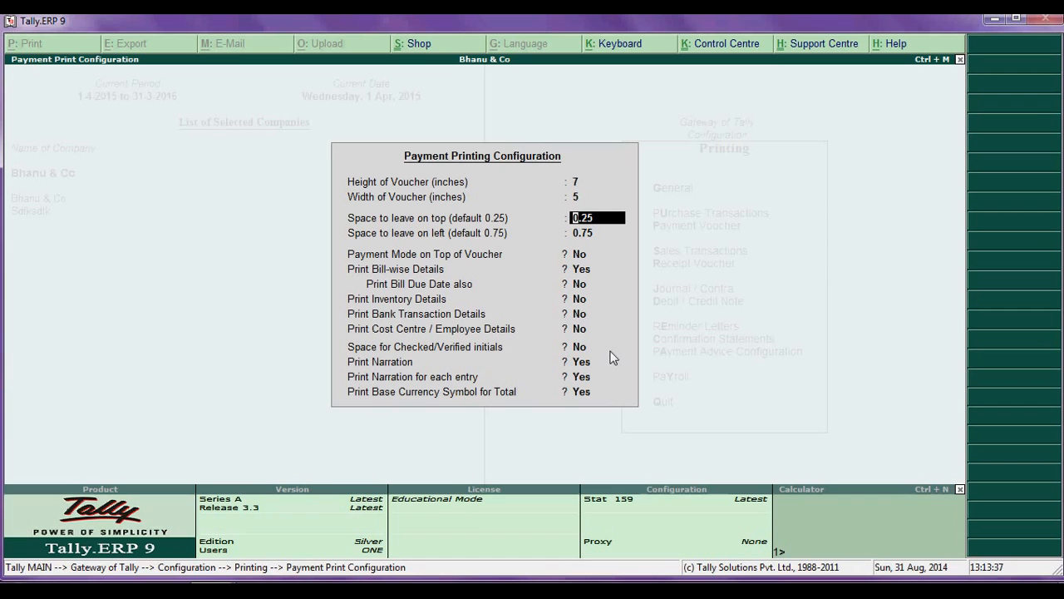
pyautogui.press('Return')
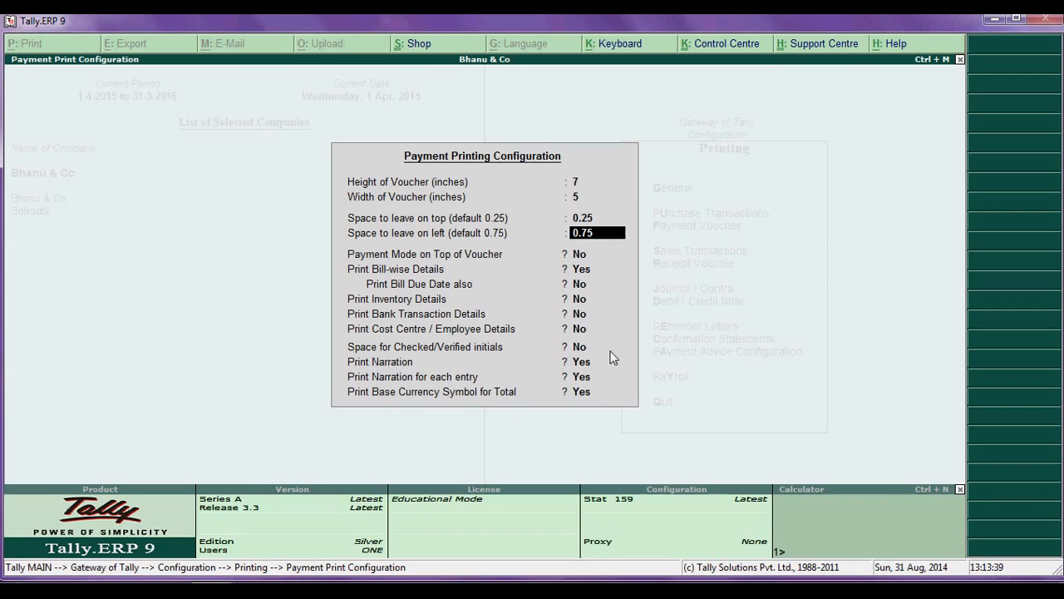
pyautogui.press('Return')
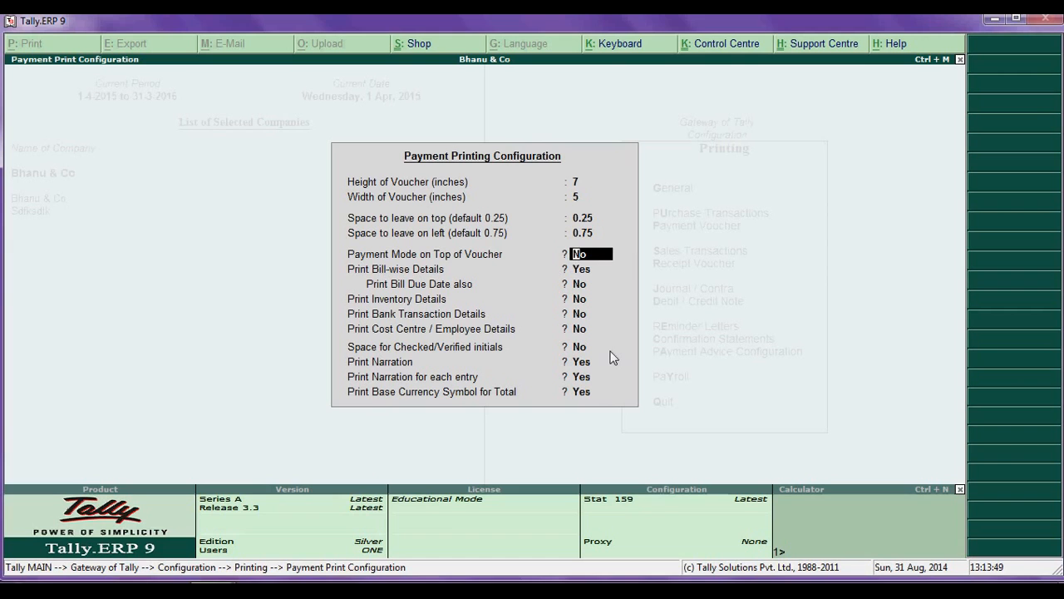
# - Review the payment voucher's payment mode, bill-wise, inventory, bank, cost centre, initials, narration and currency symbol options, and leave the configuration
pyautogui.press('Return')
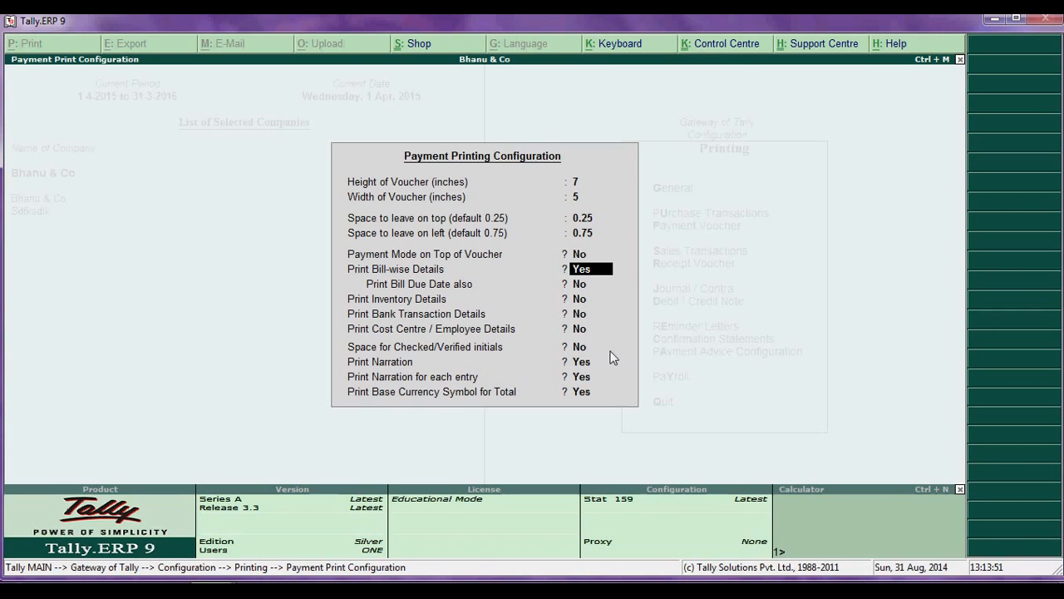
pyautogui.press('Return')
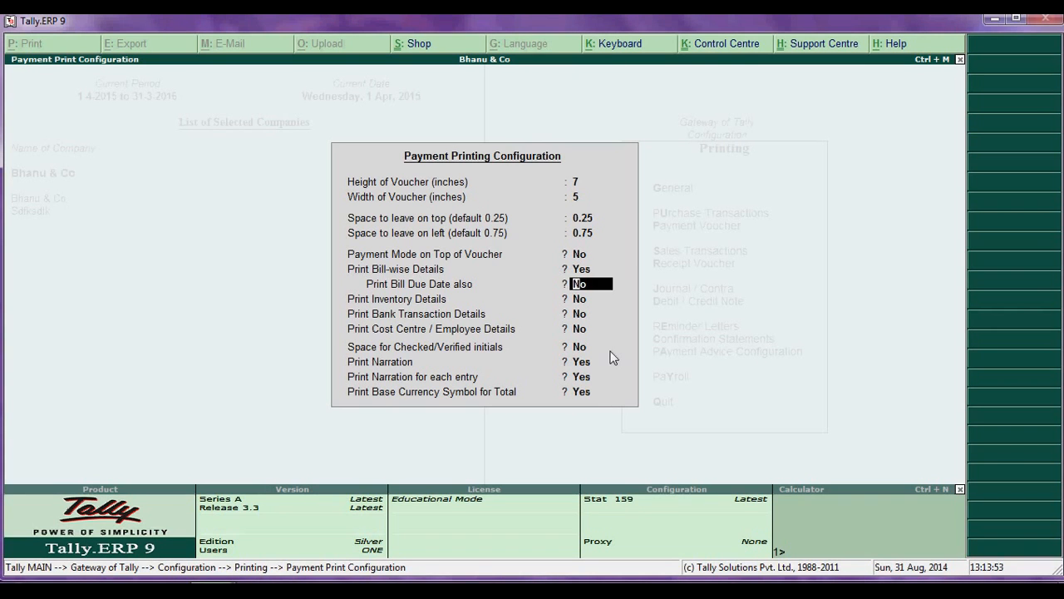
pyautogui.press('Return')
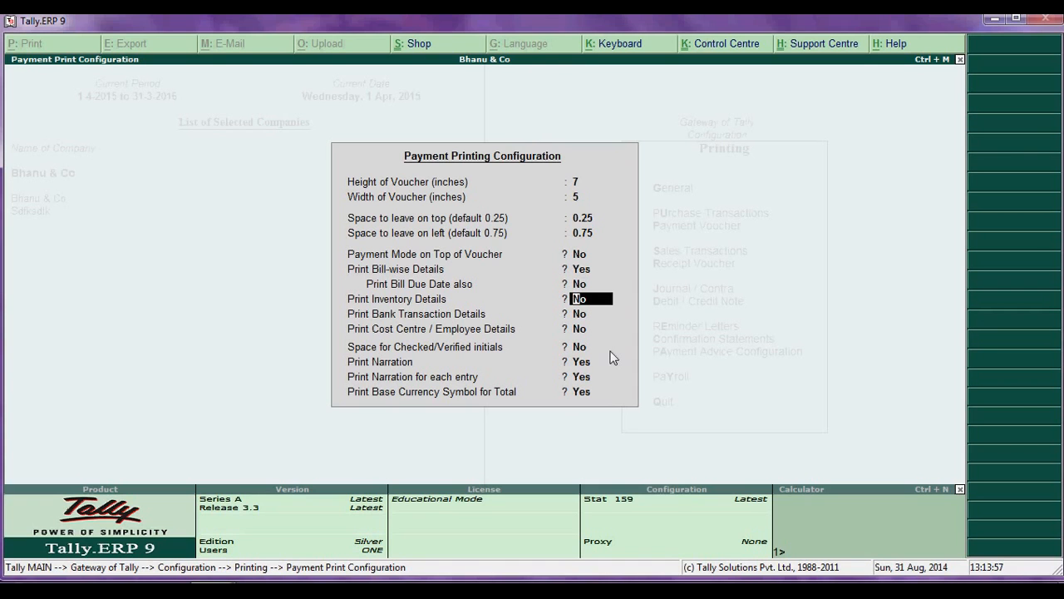
pyautogui.press('Return')
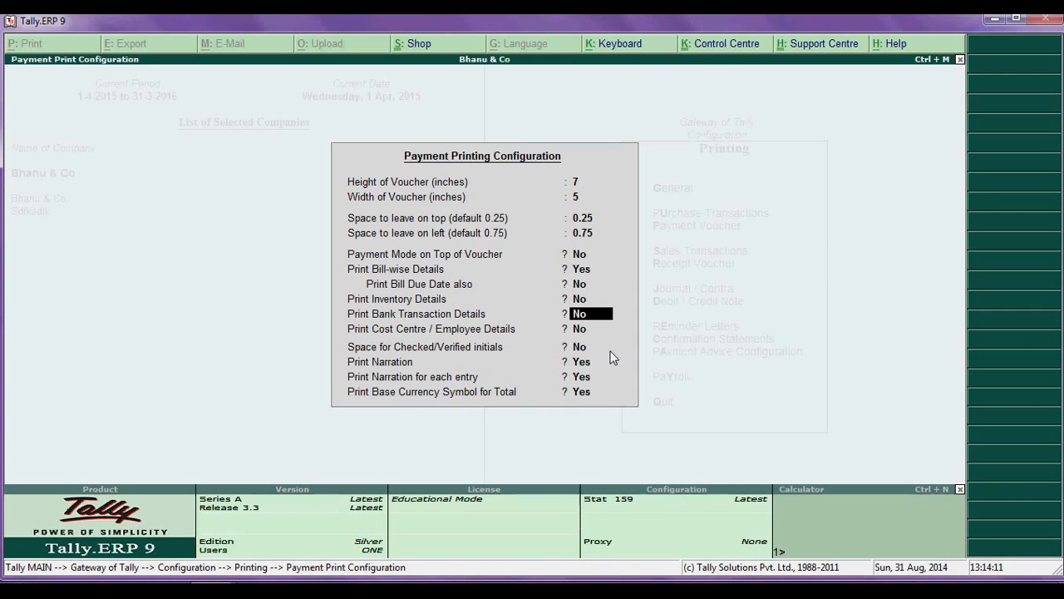
pyautogui.press('Return')
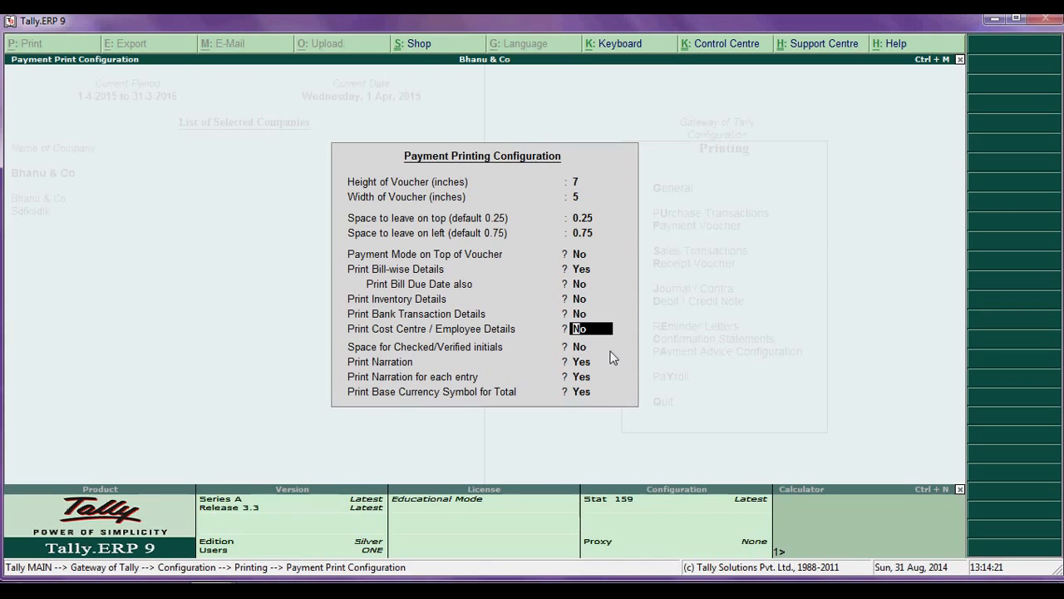
pyautogui.press('Return')
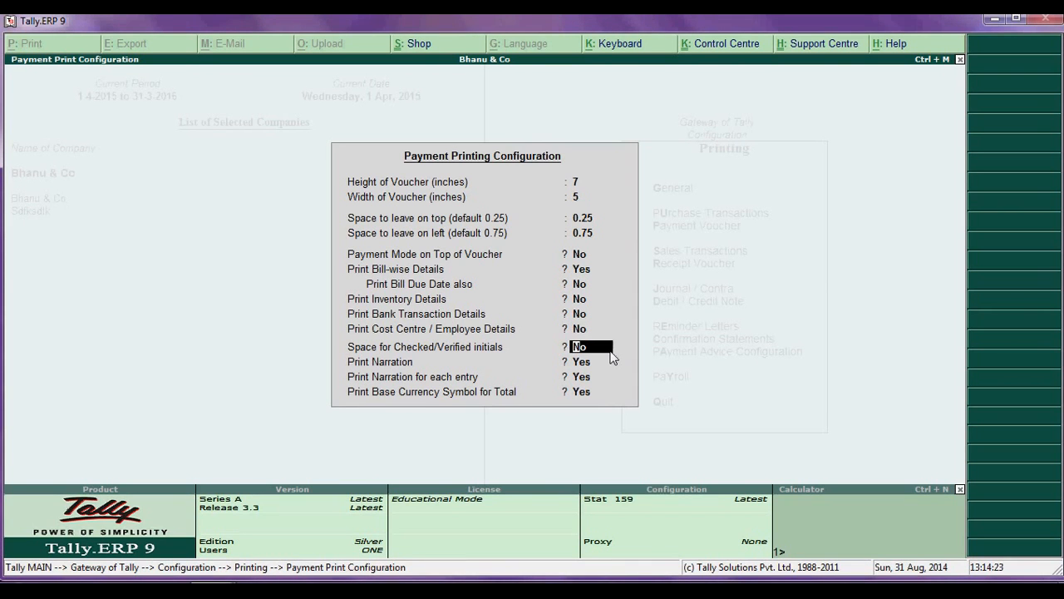
pyautogui.press('Return')
pyautogui.press('Return')
pyautogui.press('Return')
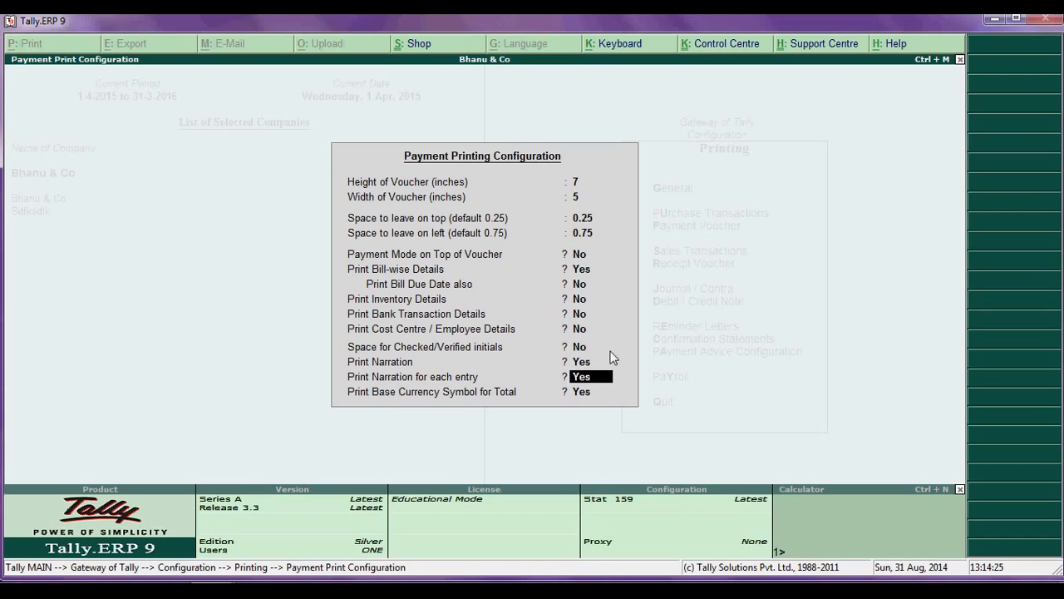
pyautogui.press('Return')
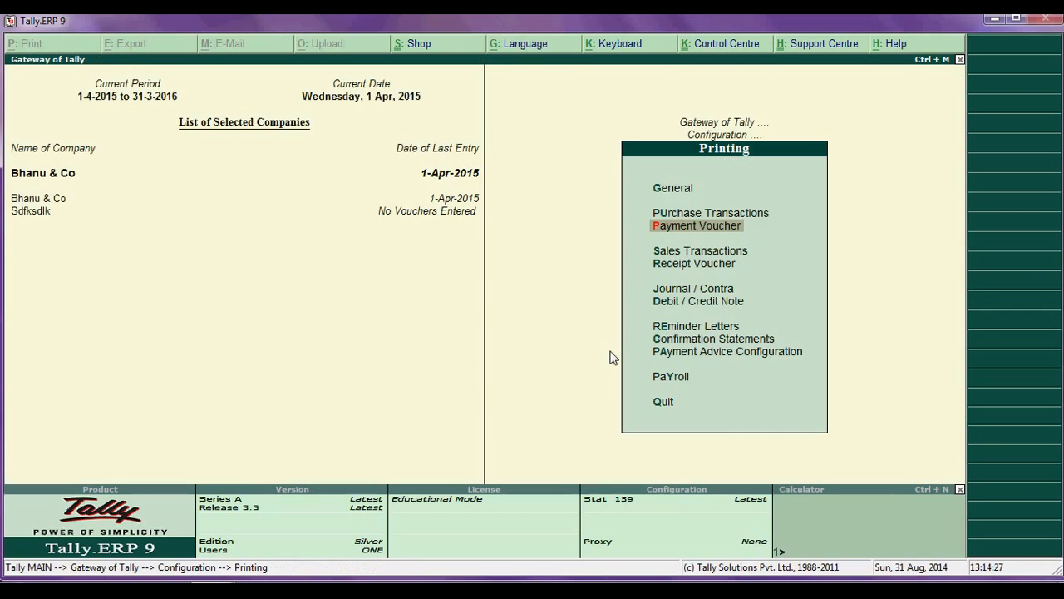
# - Open the Sales Invoice printing configuration under Sales Transactions and examine its document title, optional voucher title, subtitle and company logo settings
pyautogui.press('Down')
pyautogui.press('Return')
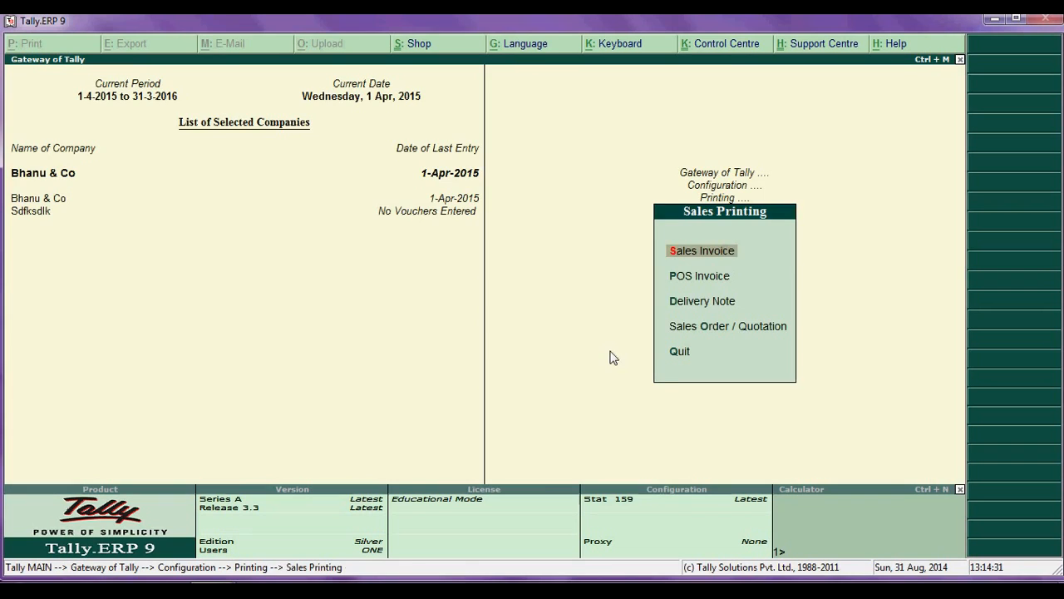
pyautogui.press('Return')
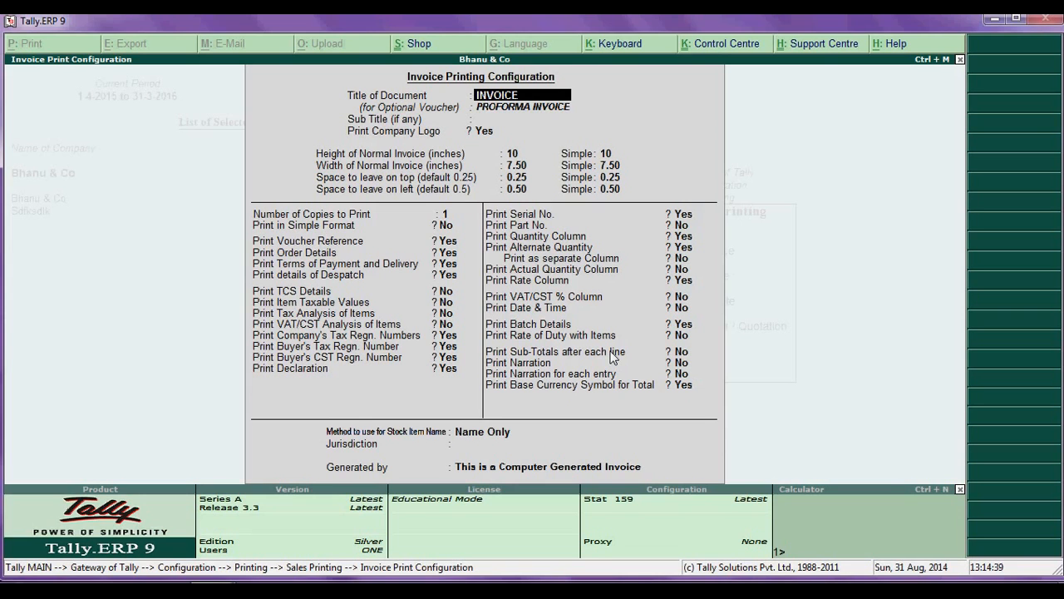
pyautogui.press('Return')
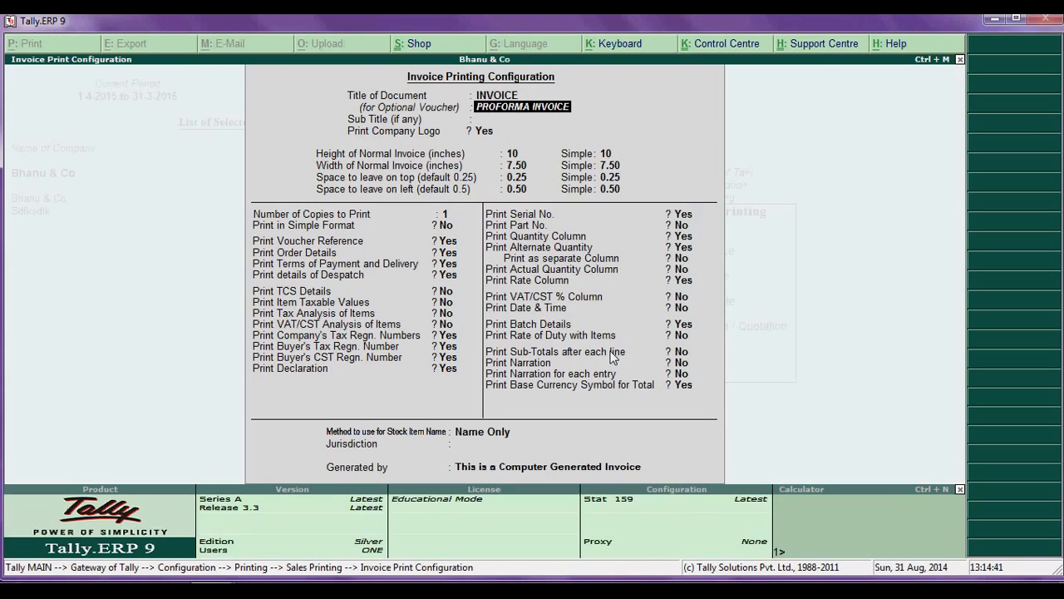
pyautogui.press('Return')
pyautogui.press('Return')
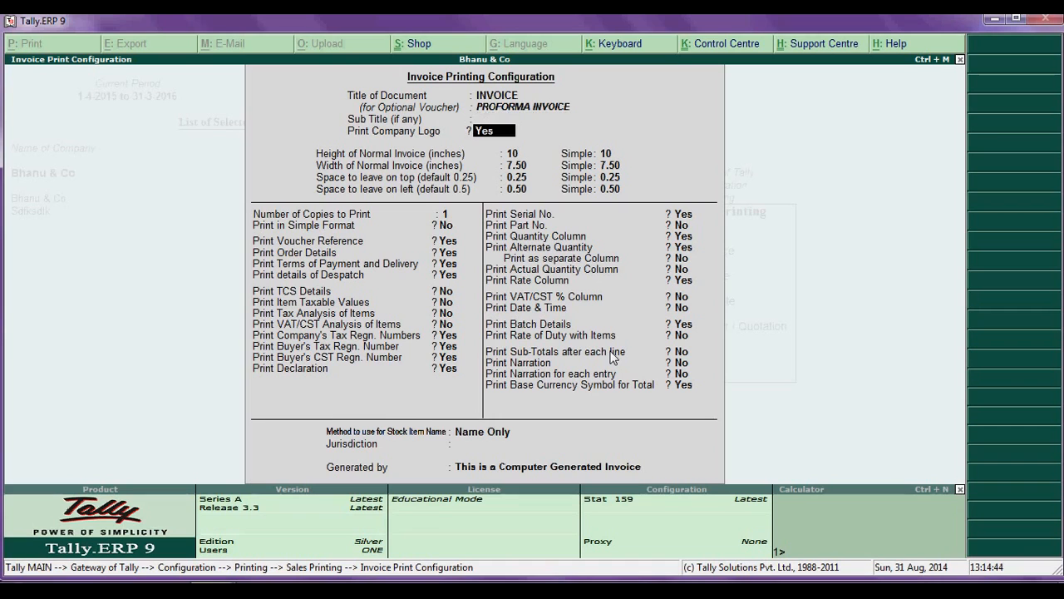
pyautogui.press('Return')
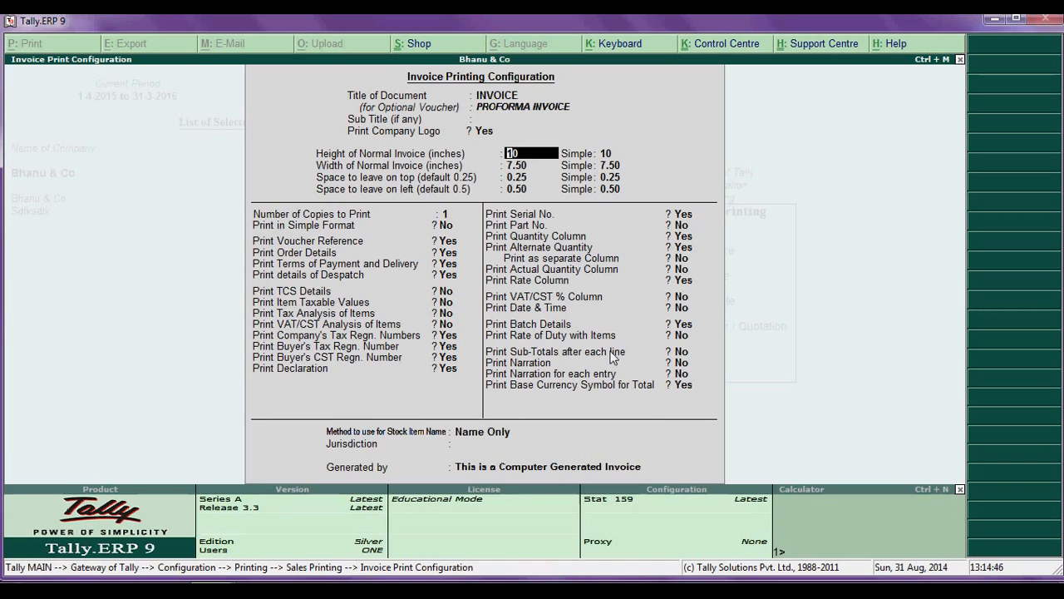
# - Examine the height, width, and top and left spacing settings for the normal and simple sales invoice formats
pyautogui.press('Return')
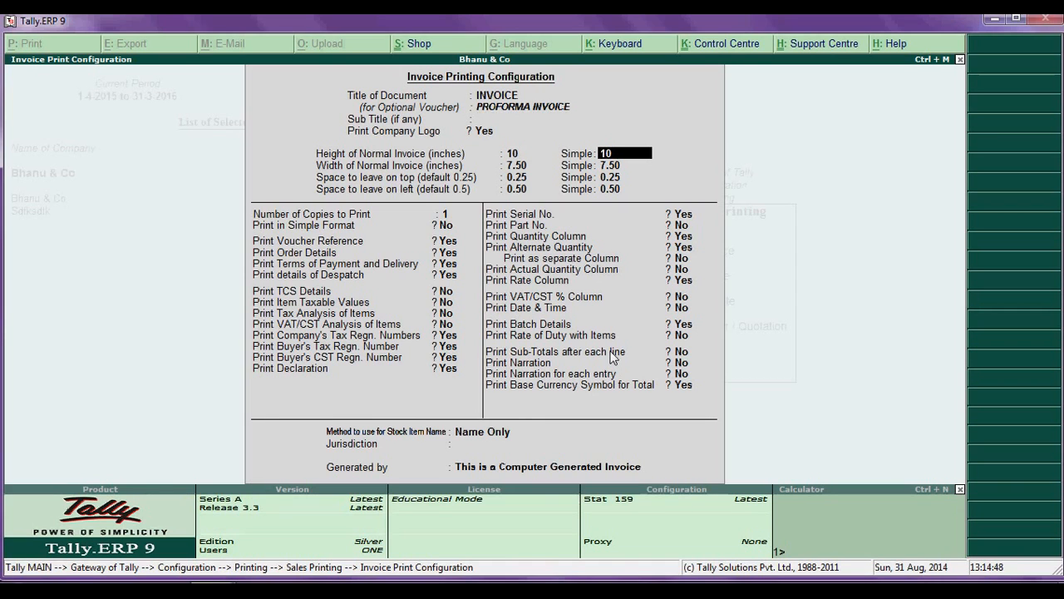
pyautogui.press('Return')
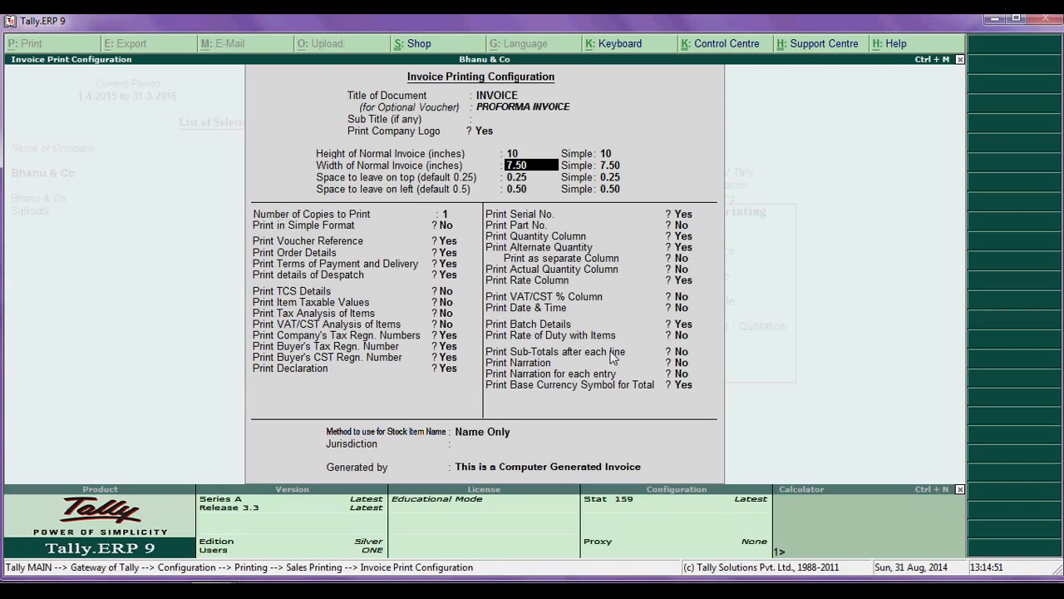
pyautogui.press('Return')
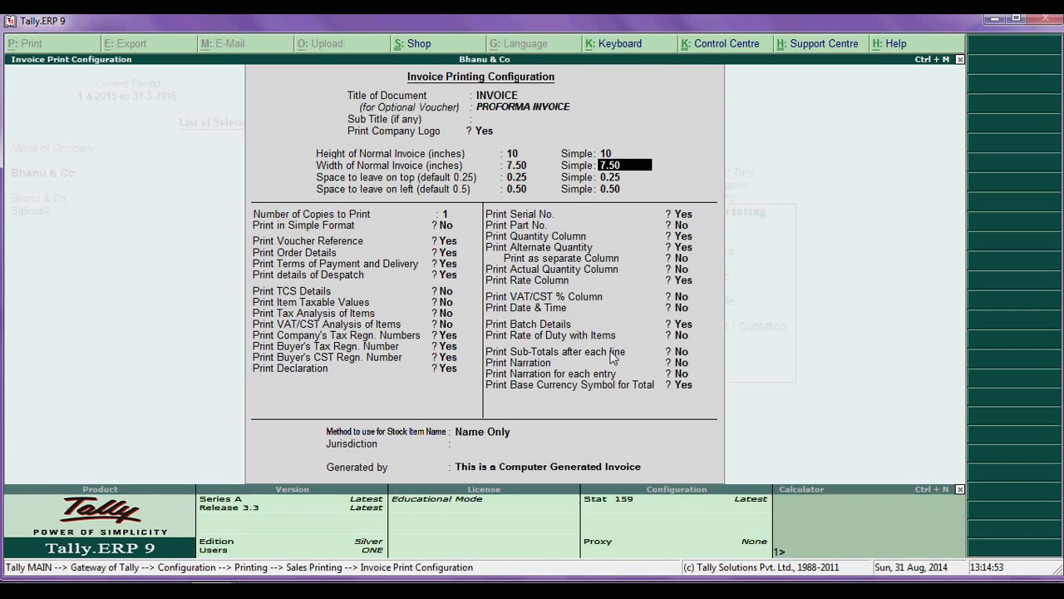
pyautogui.press('Return')
pyautogui.press('Return')
pyautogui.press('Return')
pyautogui.press('Return')
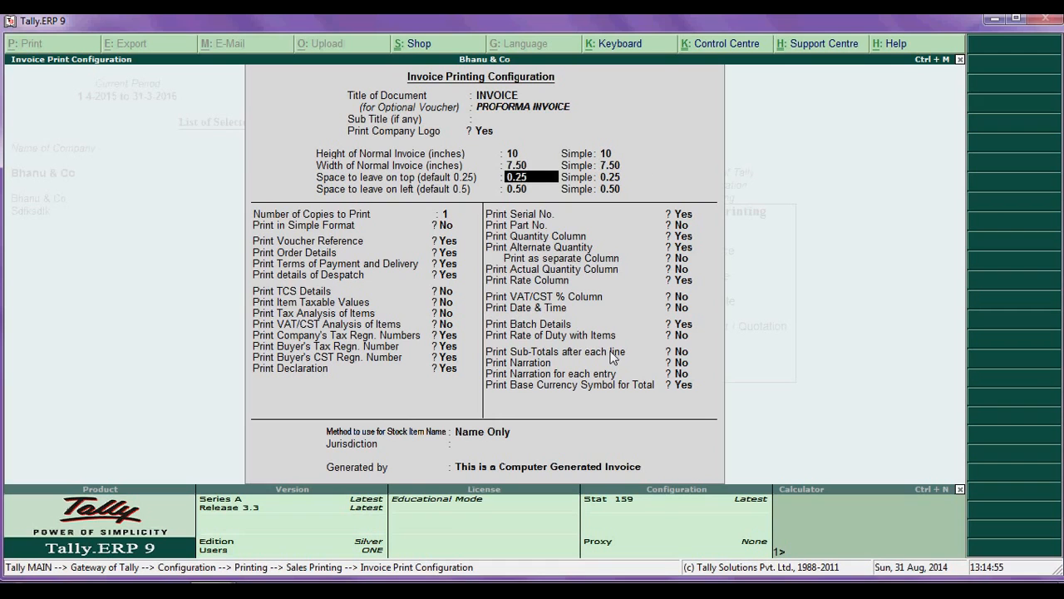
pyautogui.press('Return')
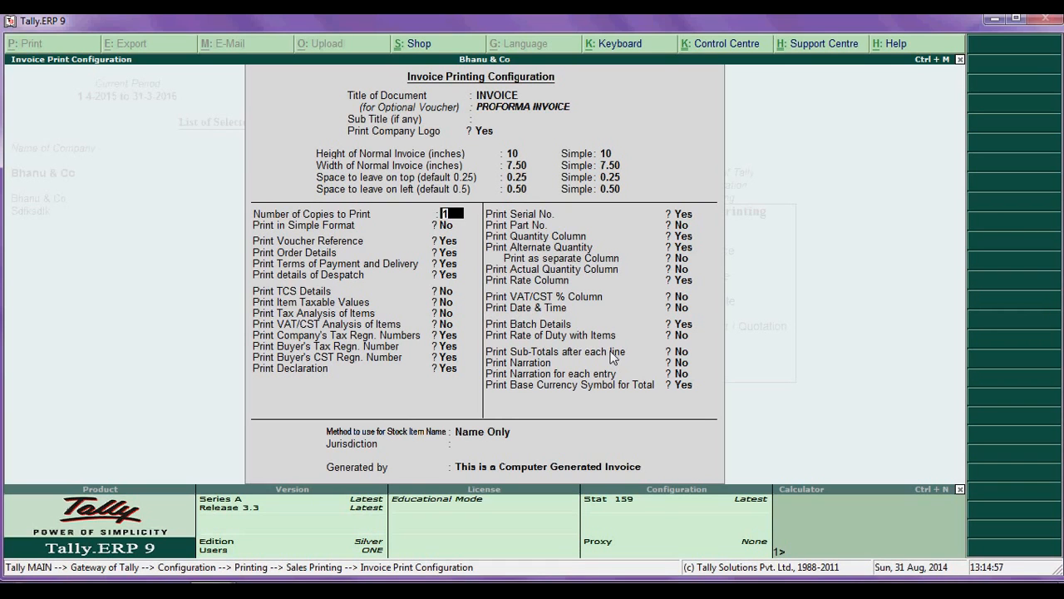
# - Review the sales invoice's number of copies, simple format, voucher reference, order details, payment and delivery terms, and despatch options
pyautogui.press('Return')
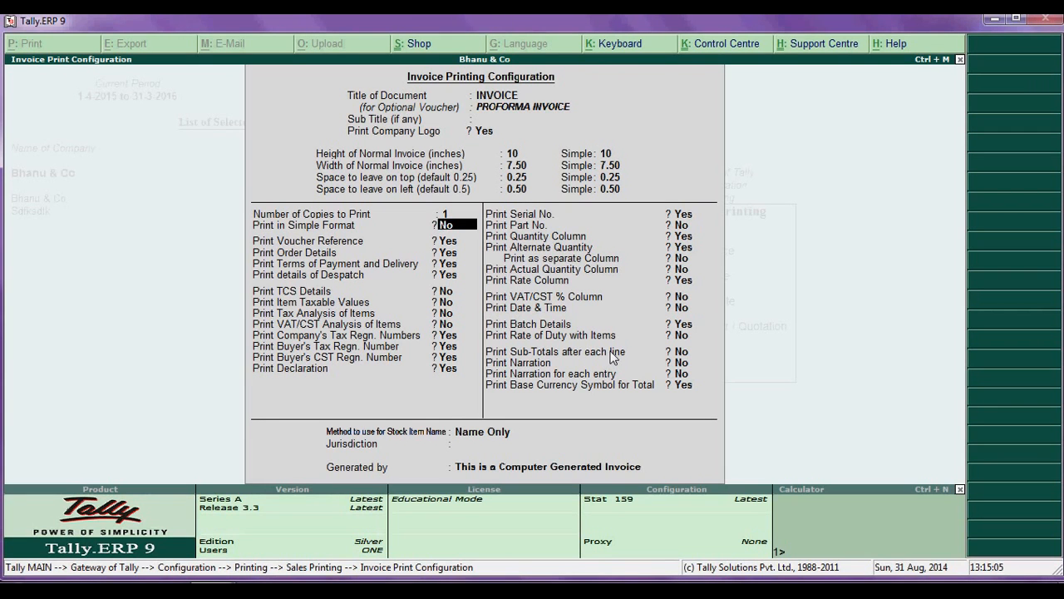
pyautogui.press('Return')
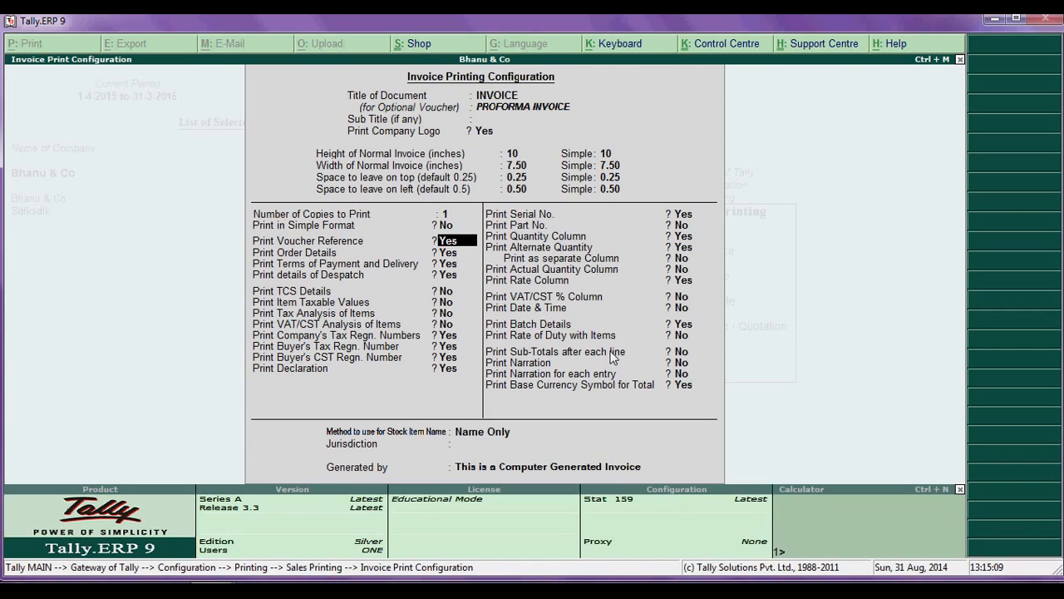
pyautogui.press('Return')
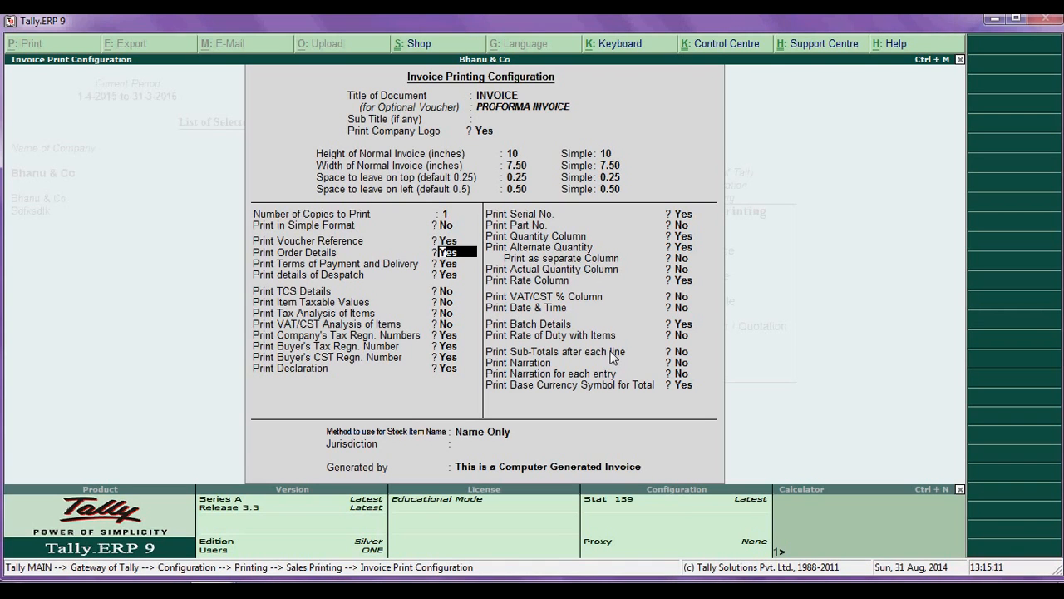
pyautogui.press('Return')
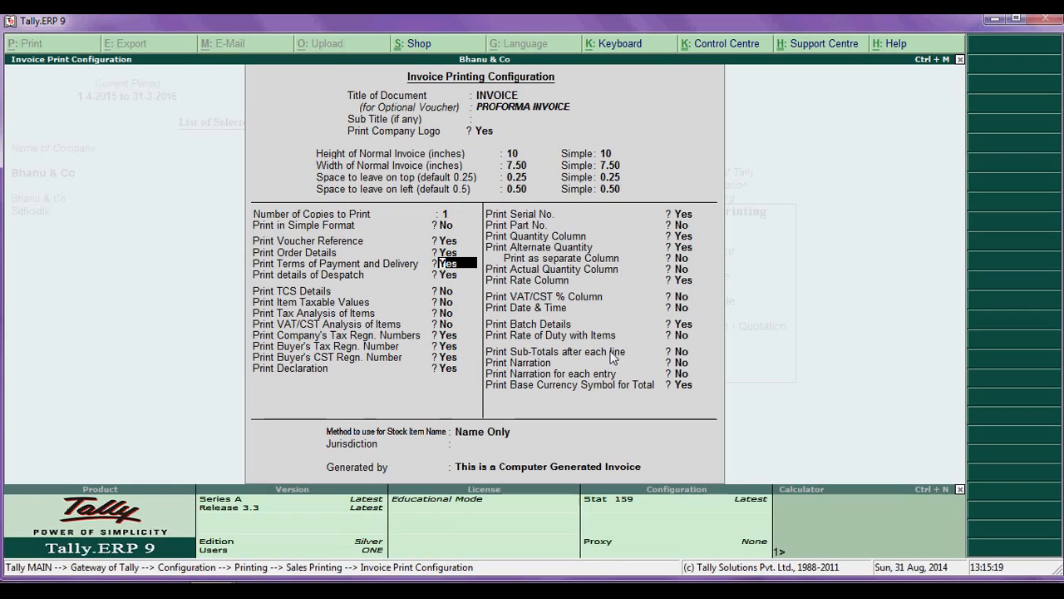
pyautogui.press('Return')
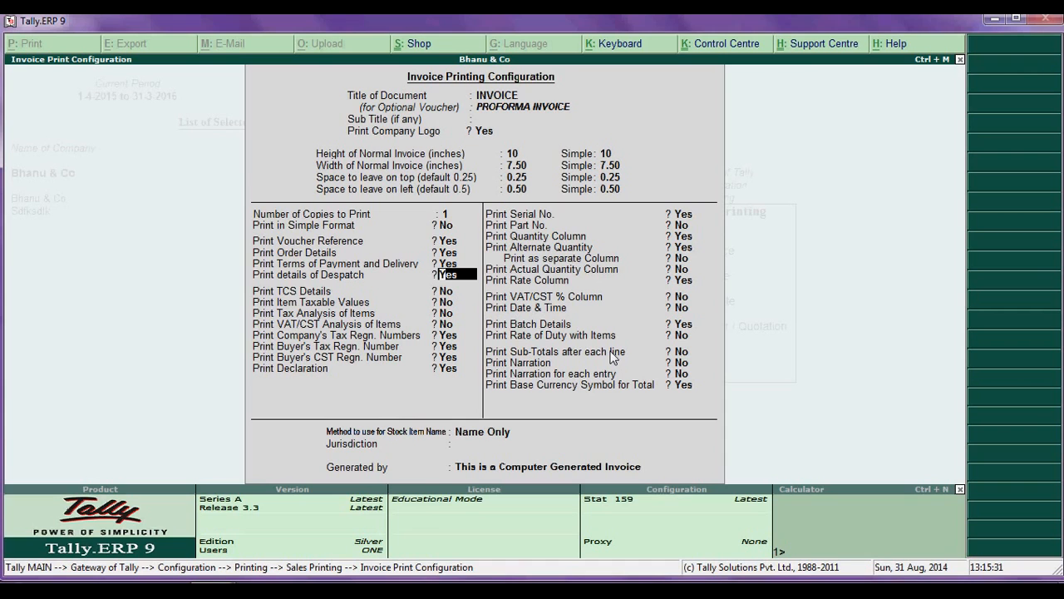
pyautogui.press('Return')
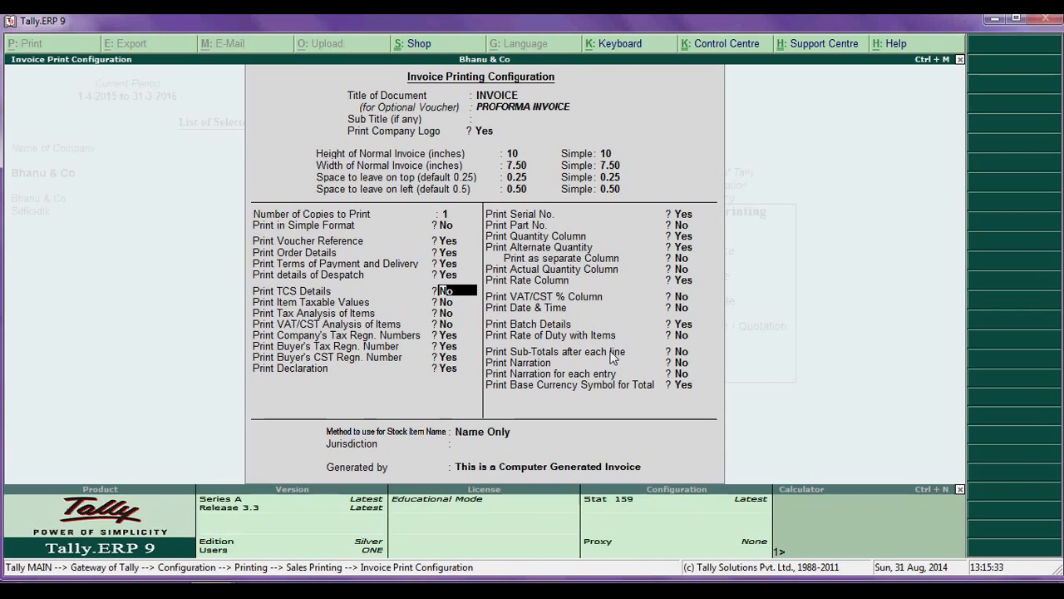
# - Review the sales invoice's TCS, item taxable value, tax and VAT/CST analysis, company and buyer registration number, and declaration options
pyautogui.press('Return')
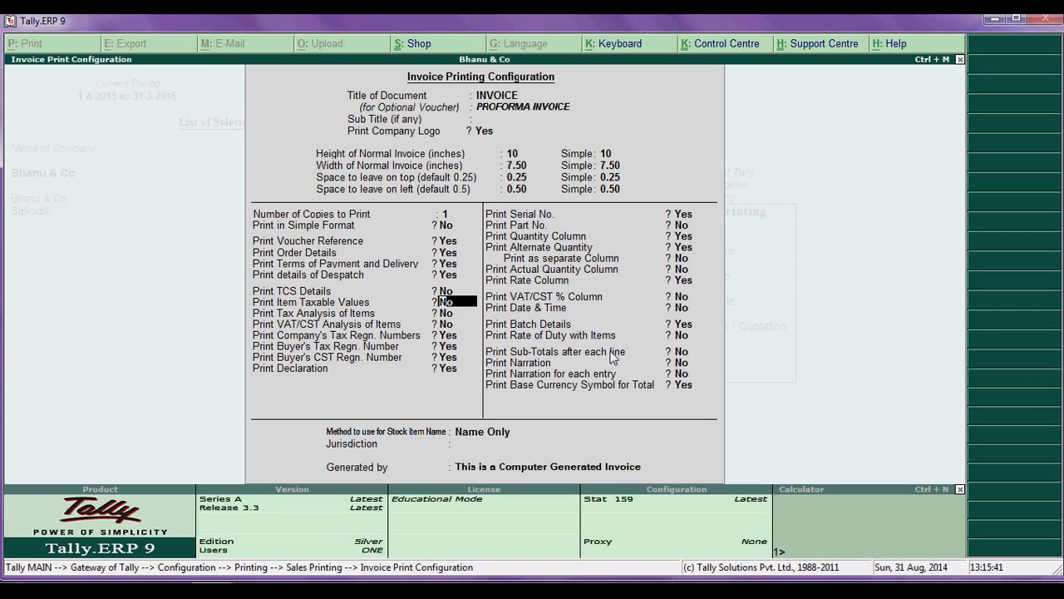
pyautogui.press('Return')
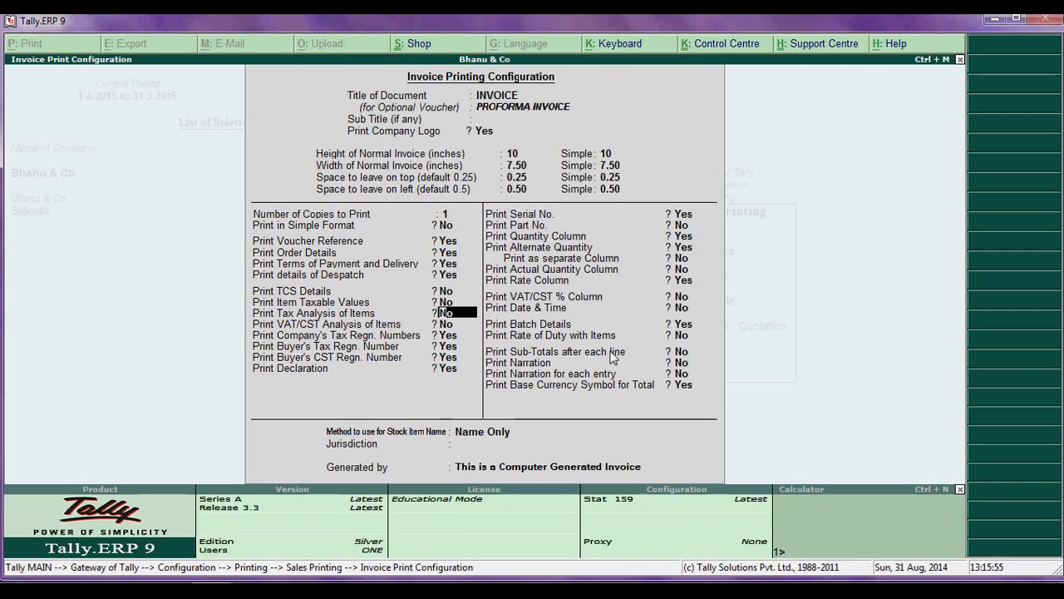
pyautogui.press('Return')
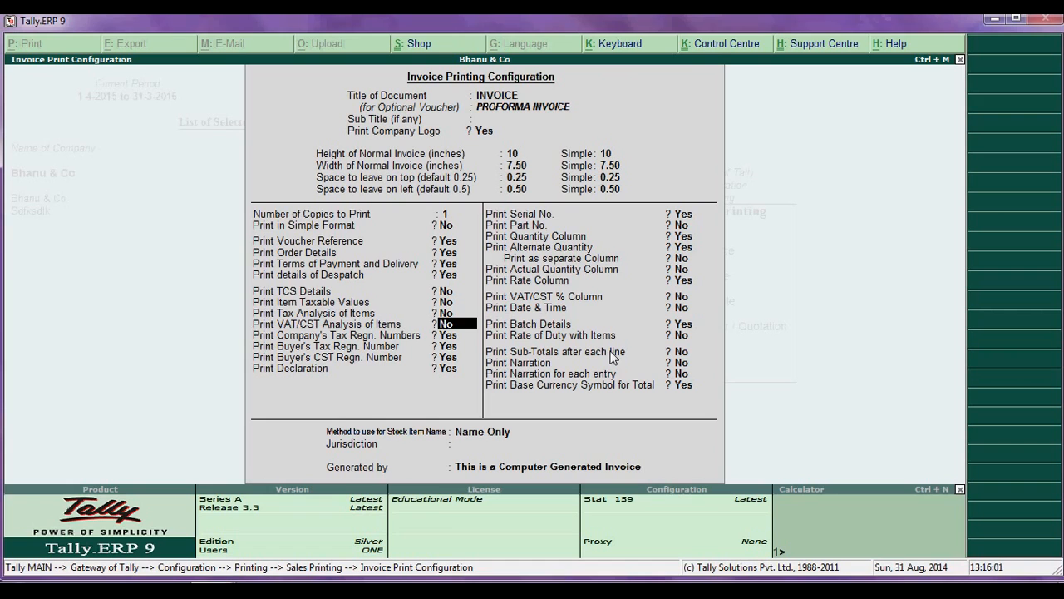
pyautogui.press('Return')
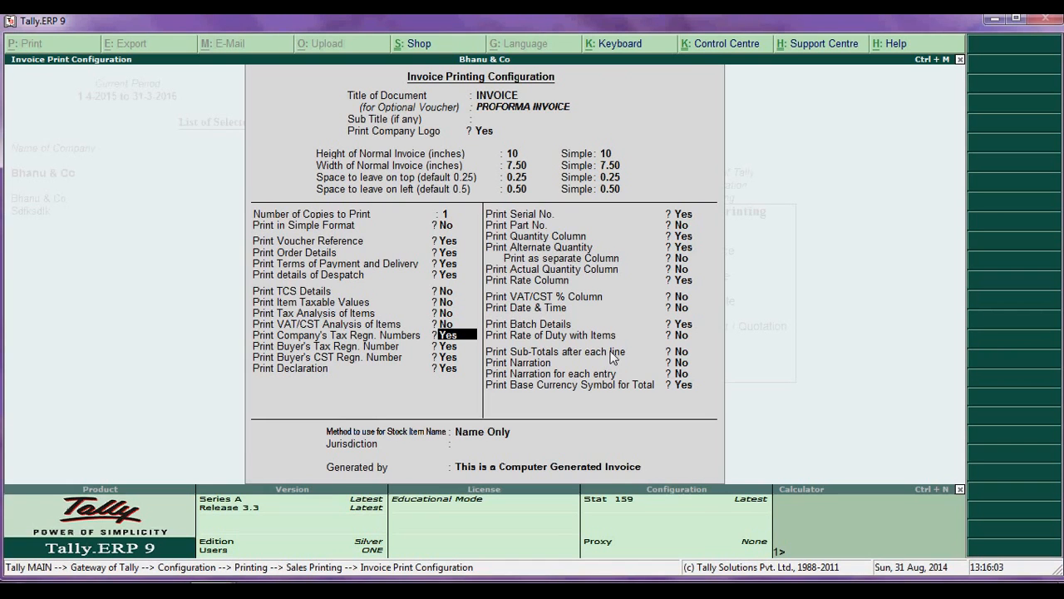
pyautogui.press('Return')
pyautogui.press('Return')
pyautogui.press('Return')
pyautogui.press('Return')
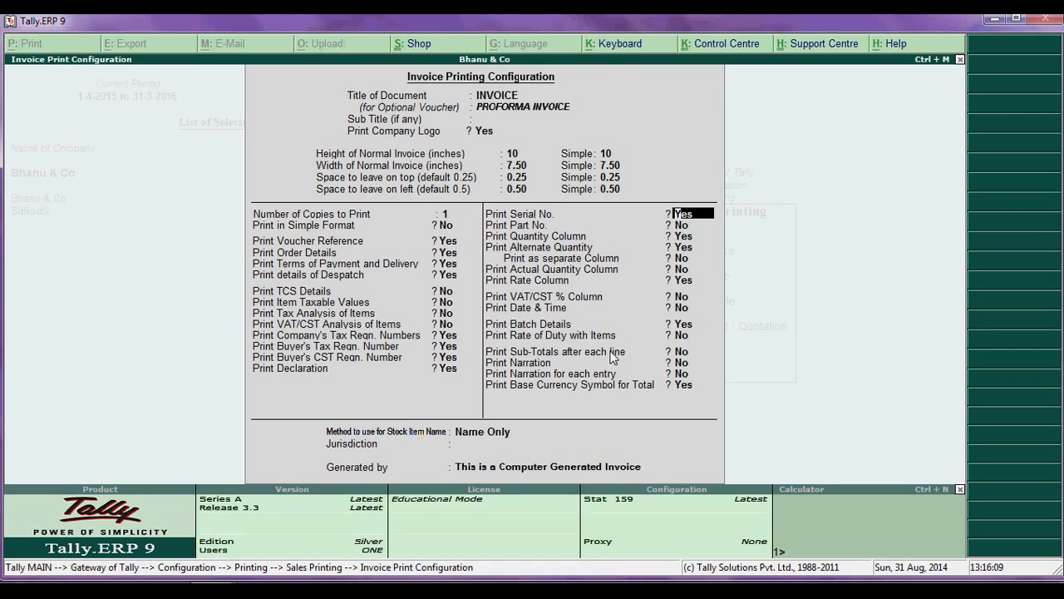
# - Review the sales invoice's serial number, part number, quantity, alternate quantity, actual quantity and rate column options
pyautogui.press('Return')
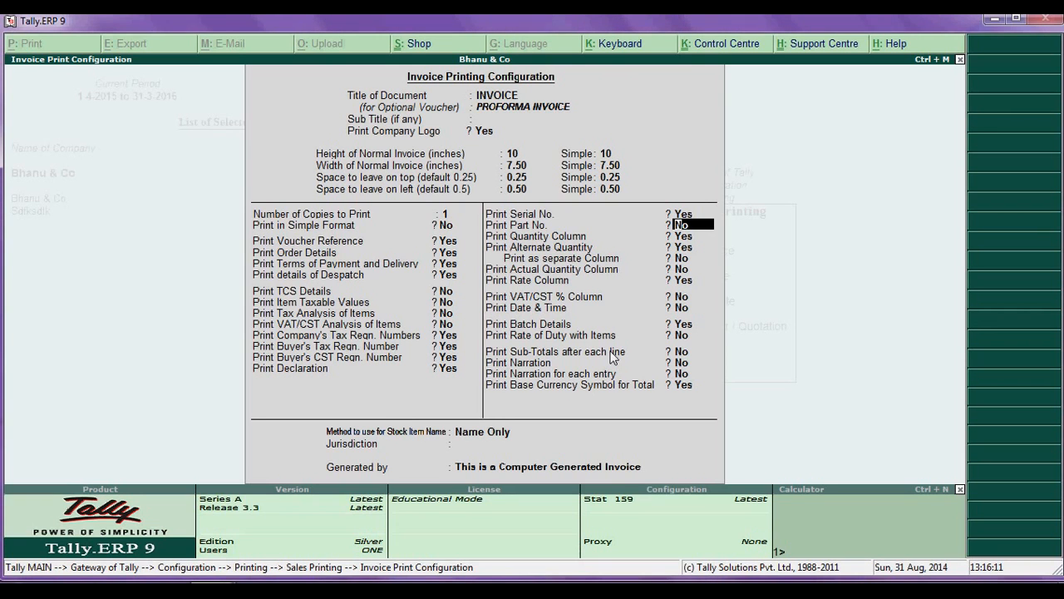
pyautogui.press('Return')
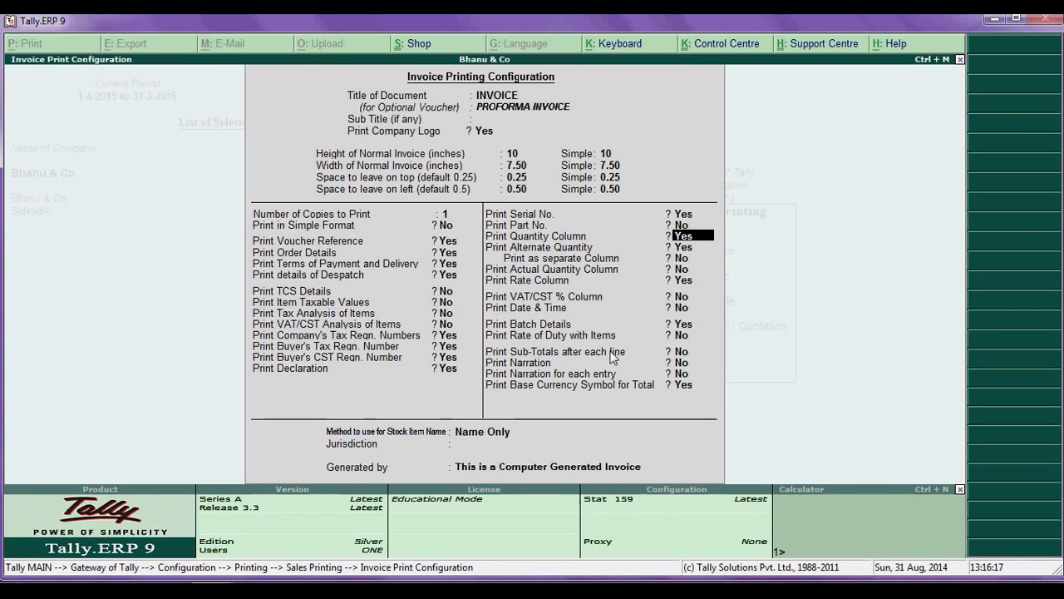
pyautogui.press('Up')
pyautogui.press('Return')
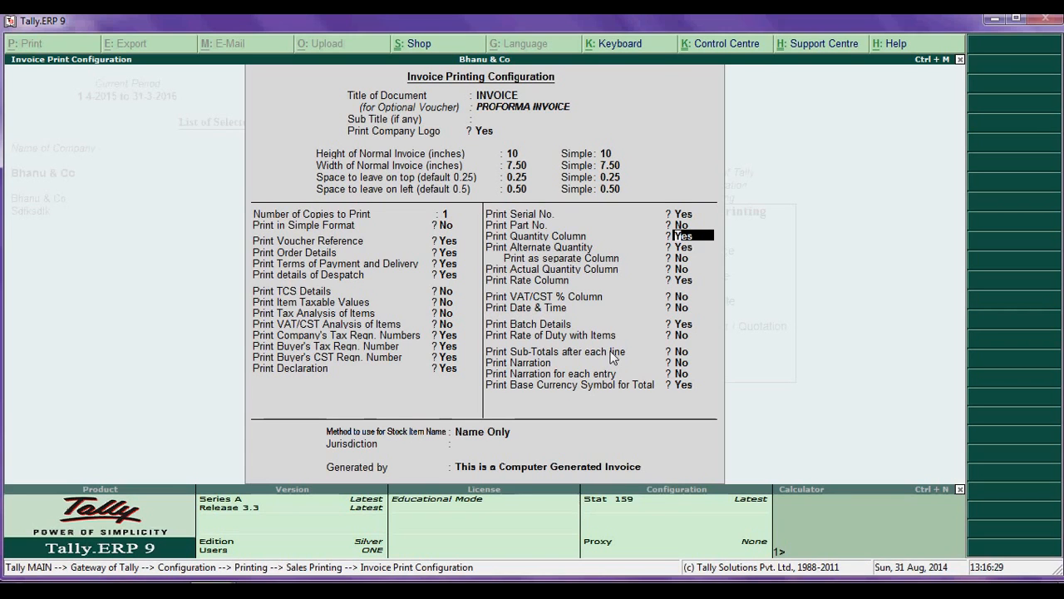
pyautogui.press('Return')
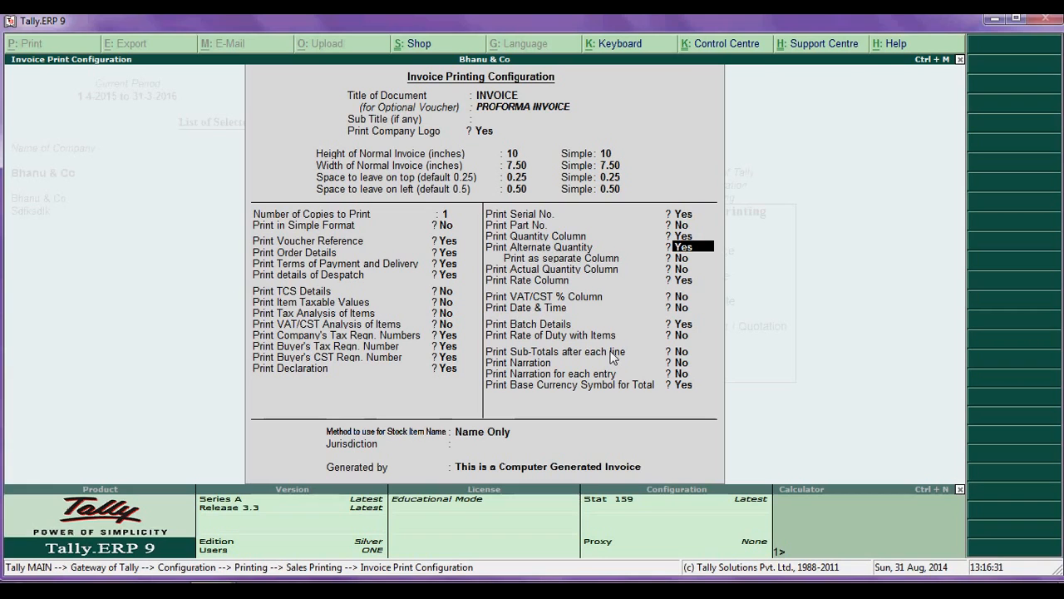
pyautogui.press('Return')
pyautogui.press('Return')
pyautogui.press('Return')
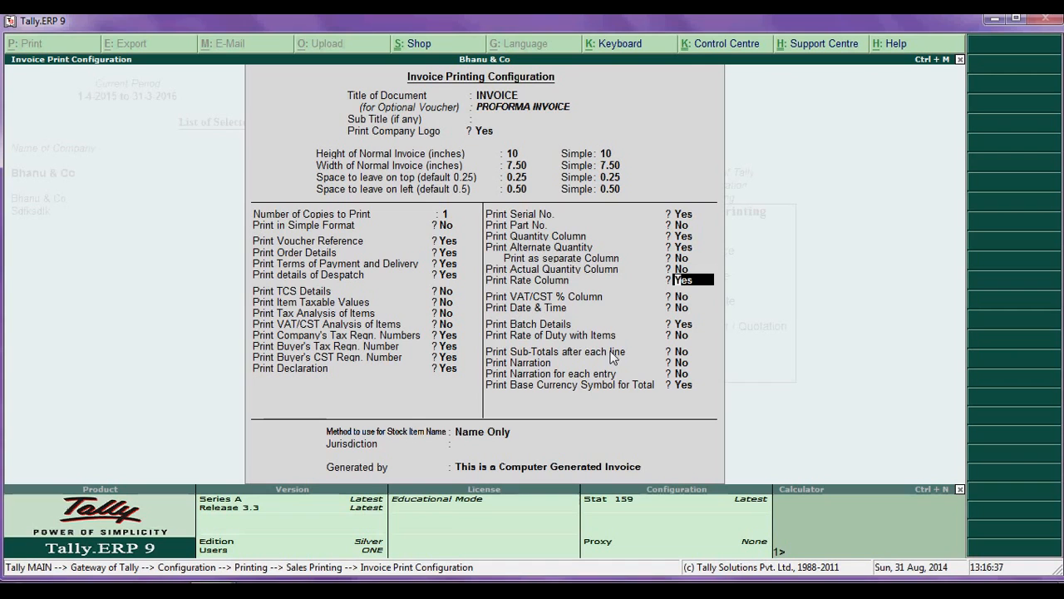
pyautogui.press('Return')
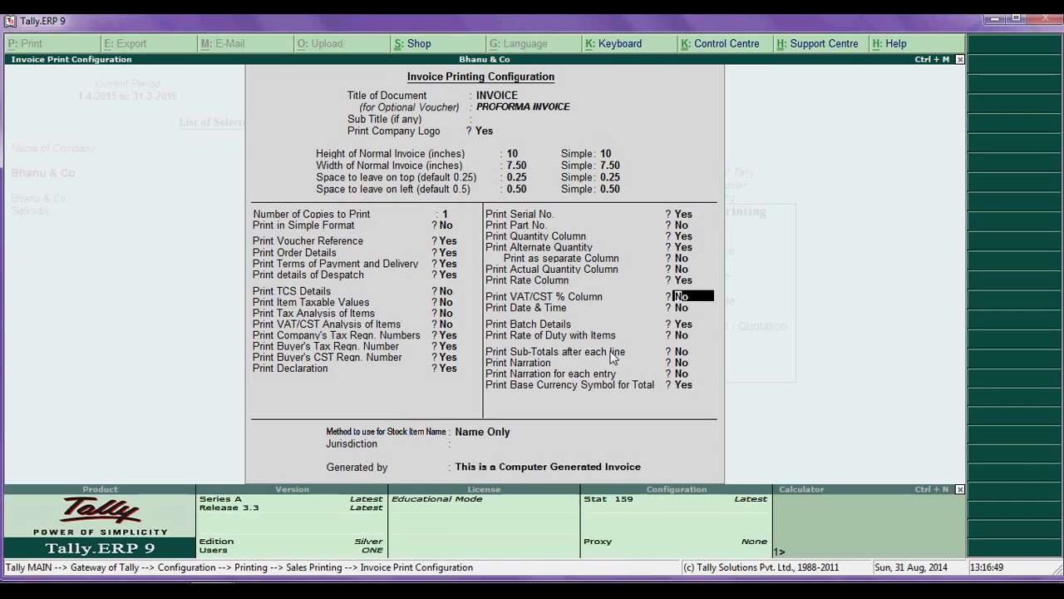
# - Review the sales invoice's VAT/CST % column, date and time, batch details and rate of duty options
pyautogui.press('Return')
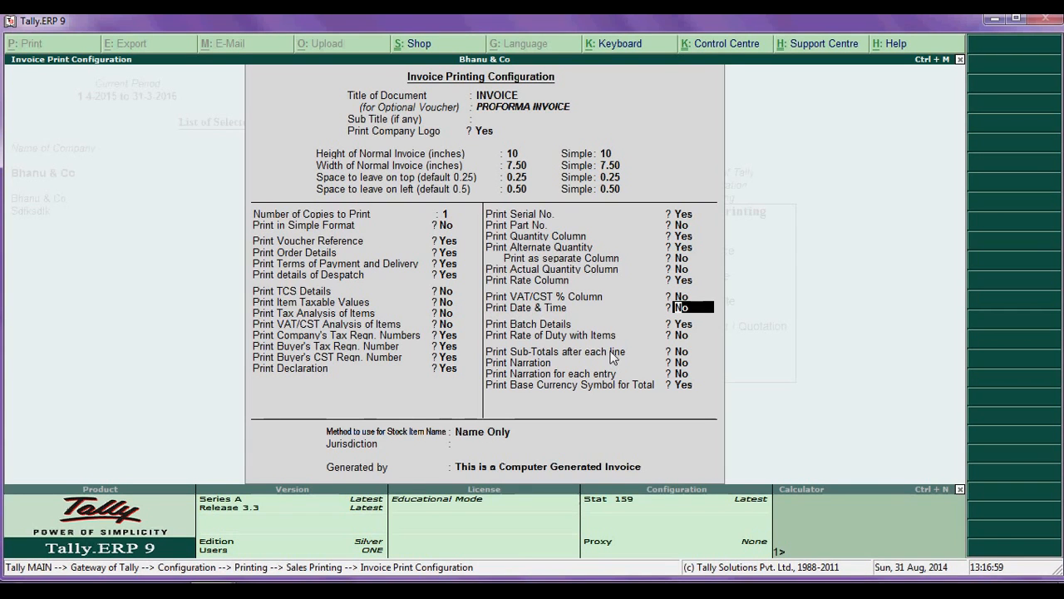
pyautogui.press('Return')
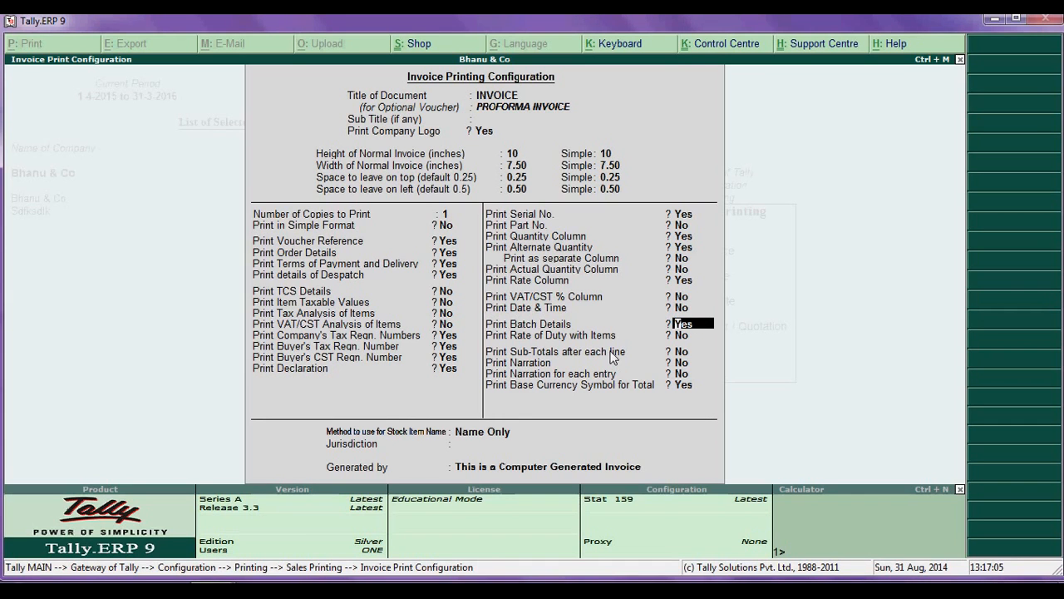
pyautogui.press('Return')
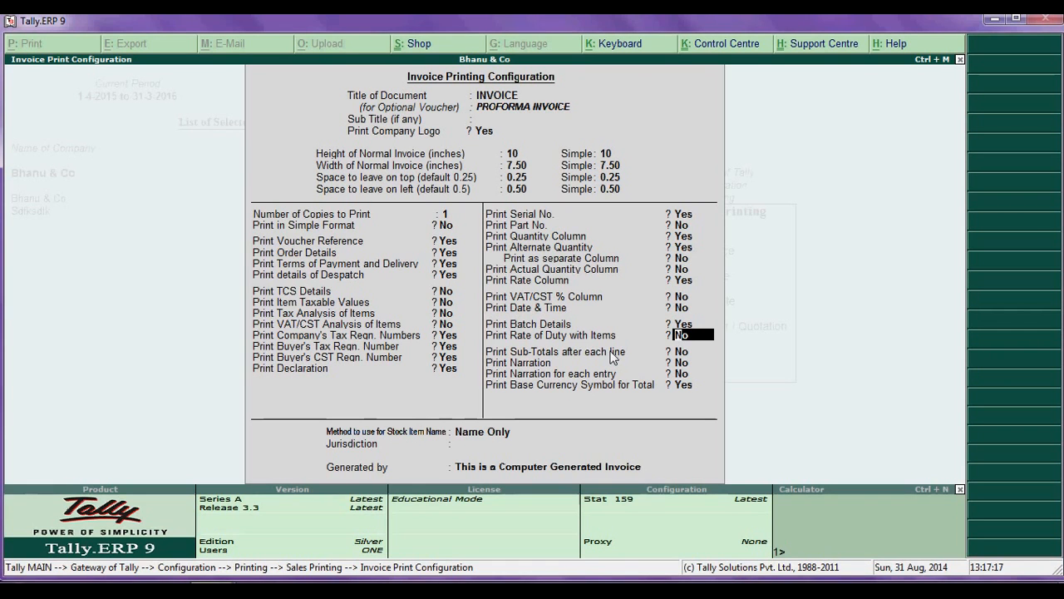
pyautogui.press('Return')
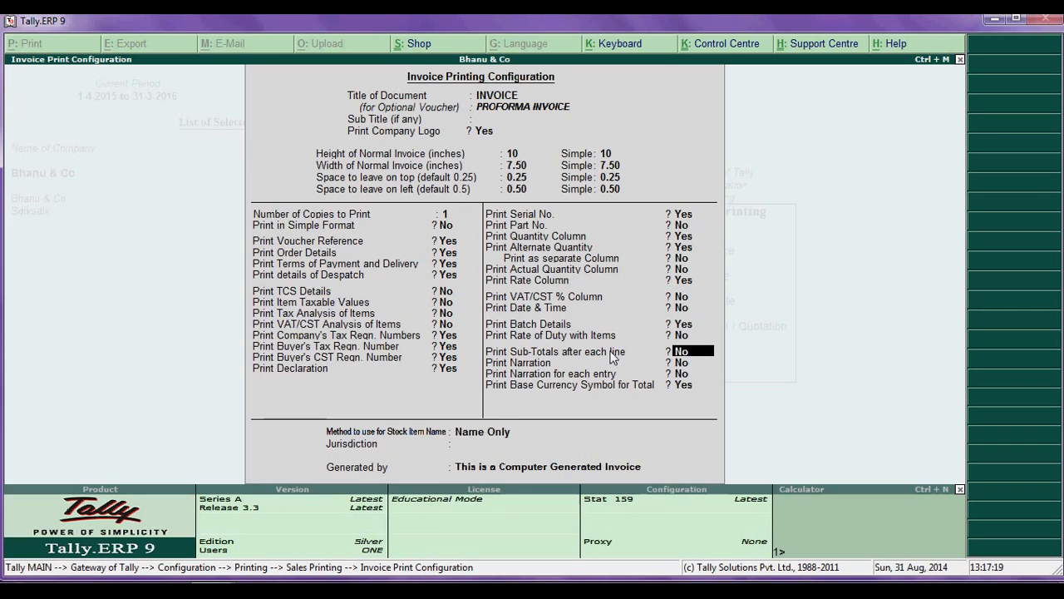
# - Enable printing of sub-totals after each line, narration and narration for each entry on the sales invoice, and save the configuration
pyautogui.press('y')
pyautogui.press('y')
pyautogui.press('y')
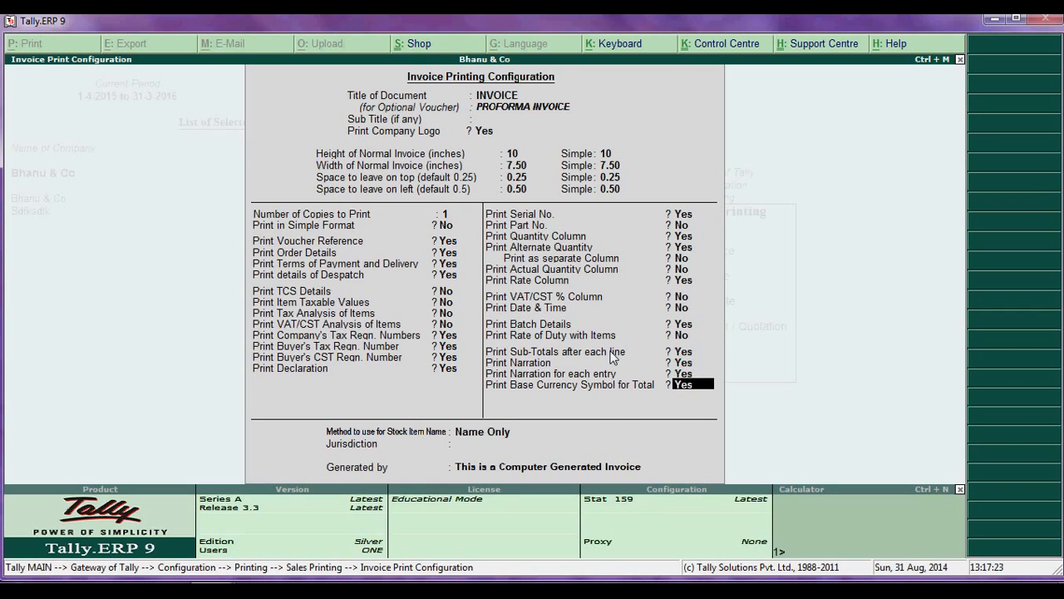
pyautogui.press('Return')
pyautogui.press('Return')
pyautogui.press('Return')
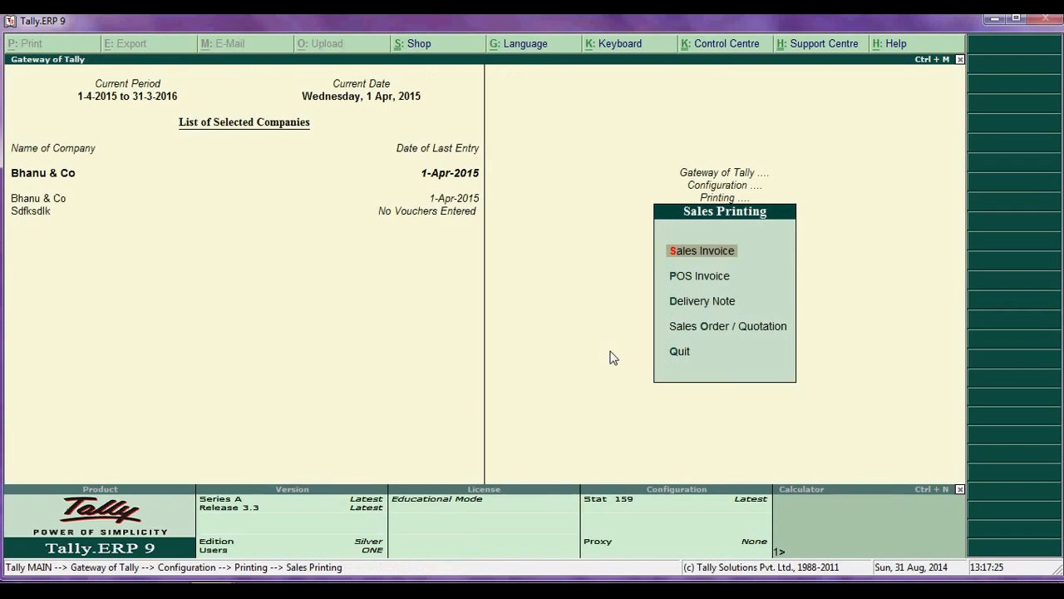
# - Open the POS invoice printing configuration and examine the stock item name methods, keeping Name Only
pyautogui.press('Down')
pyautogui.press('Return')
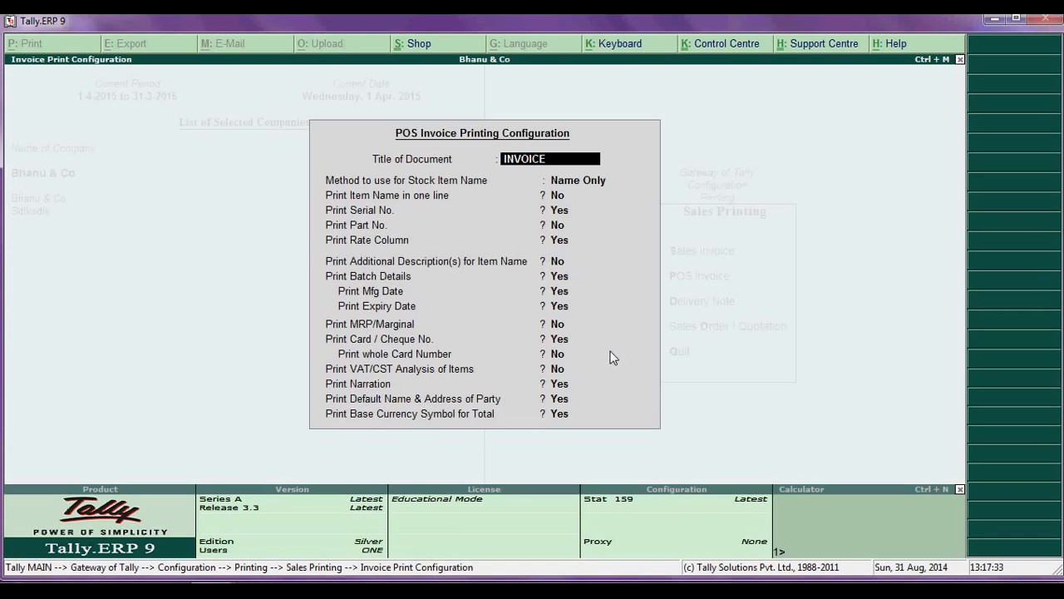
pyautogui.press('Return')
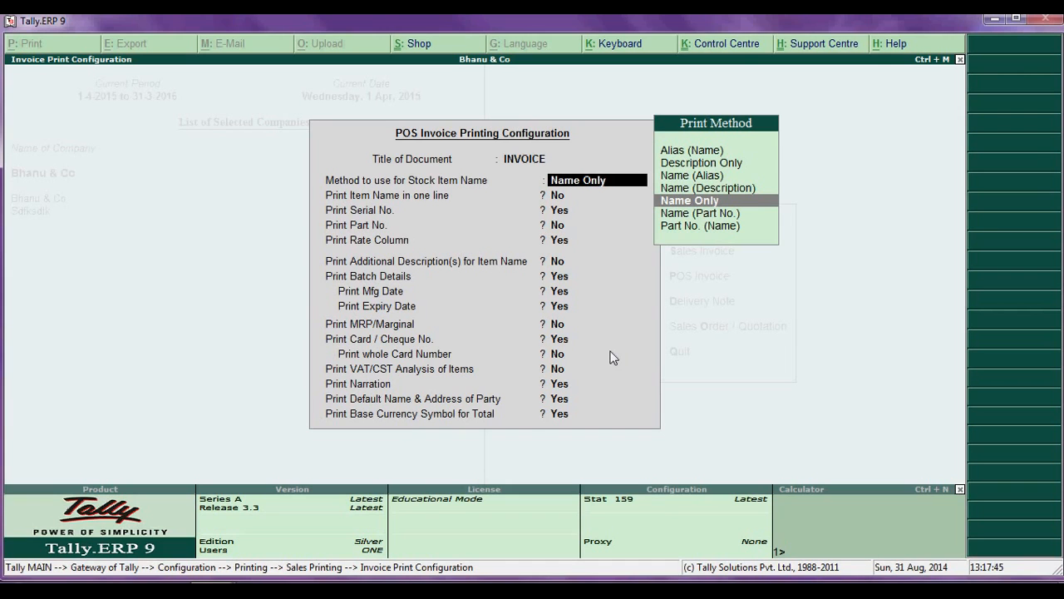
pyautogui.press('Up')
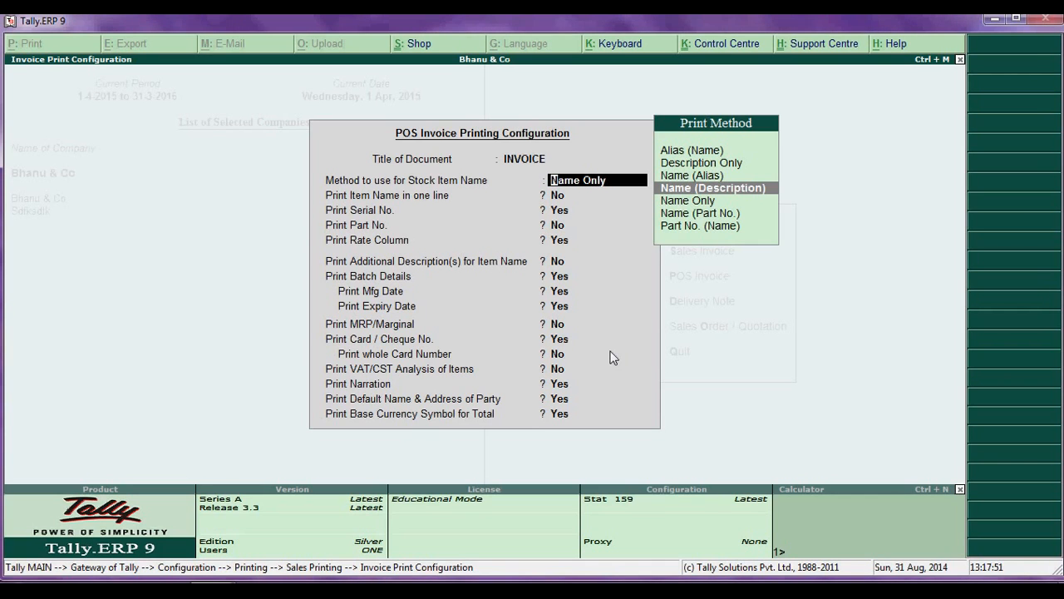
pyautogui.press('Up')
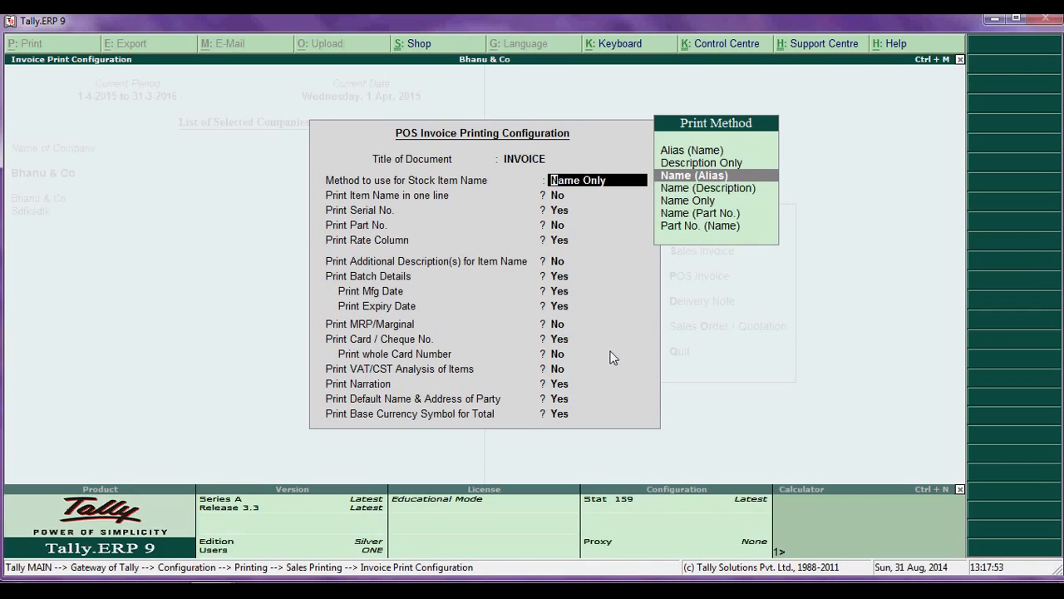
pyautogui.press('Down')
pyautogui.press('Down')
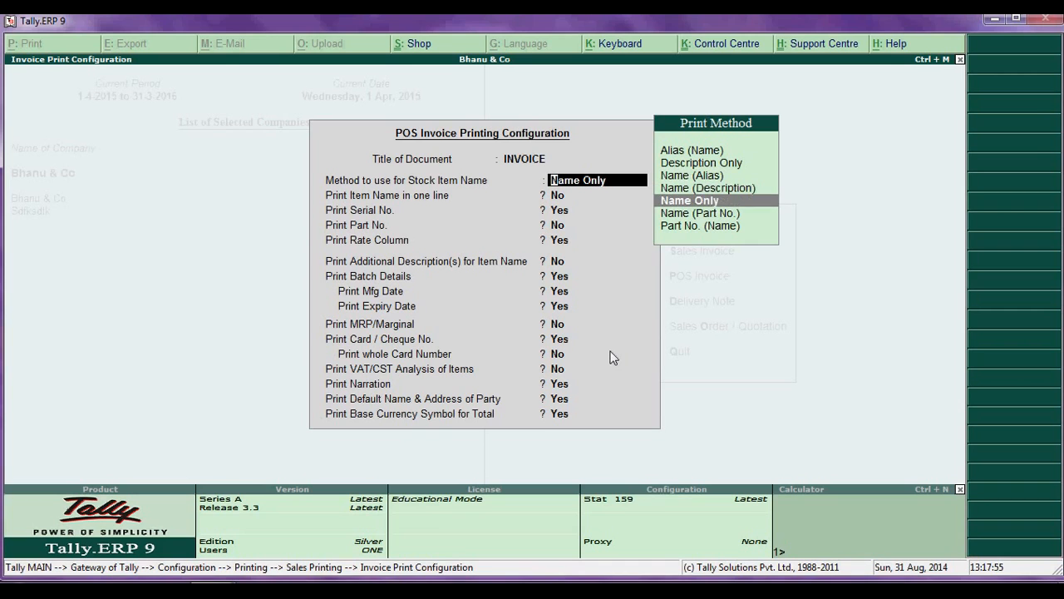
pyautogui.press('Down')
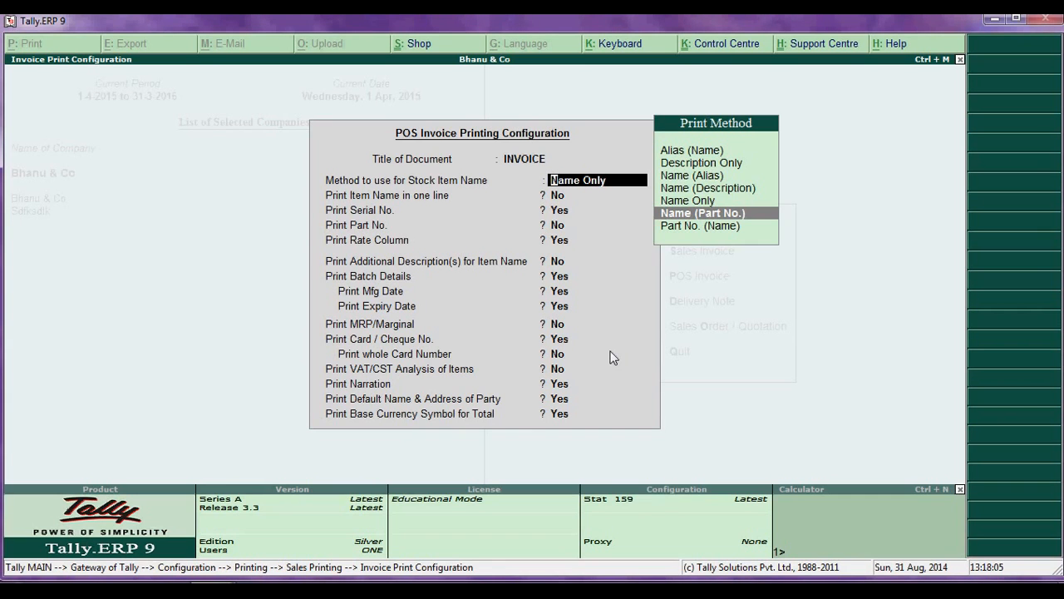
pyautogui.press('Down')
pyautogui.press('Up')
pyautogui.press('Up')
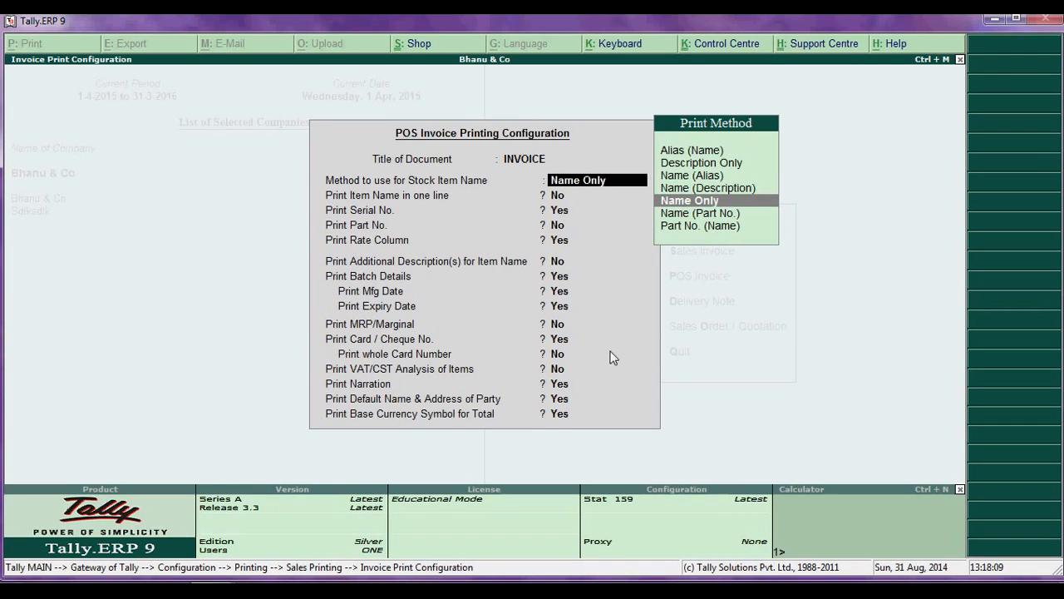
pyautogui.press('Return')
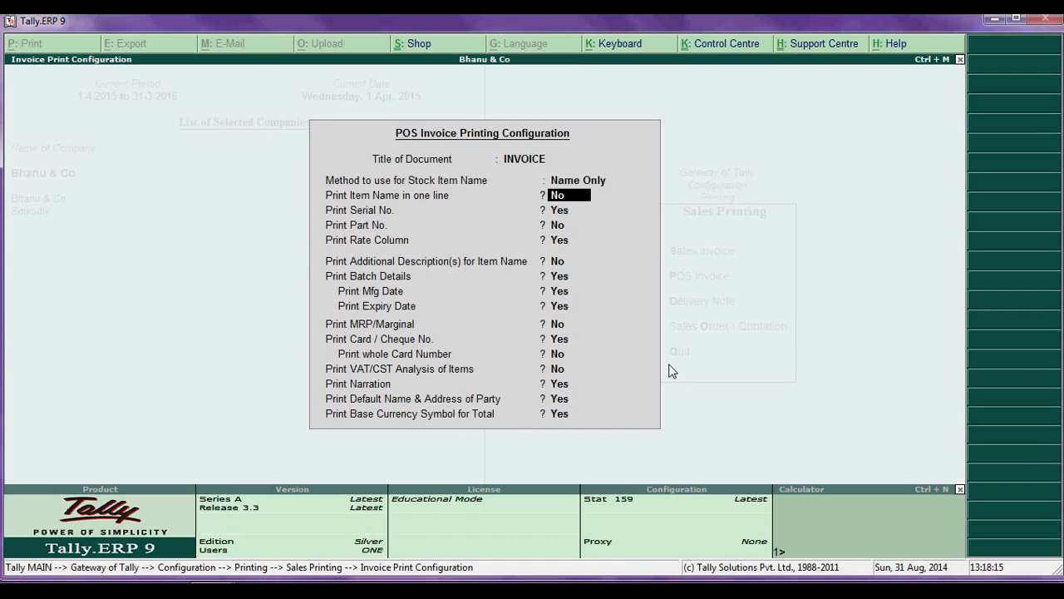
# - Review the POS invoice's single-line item name, serial and part number, rate column, additional description, and batch, manufacturing and expiry date options
pyautogui.press('Return')
pyautogui.press('Return')
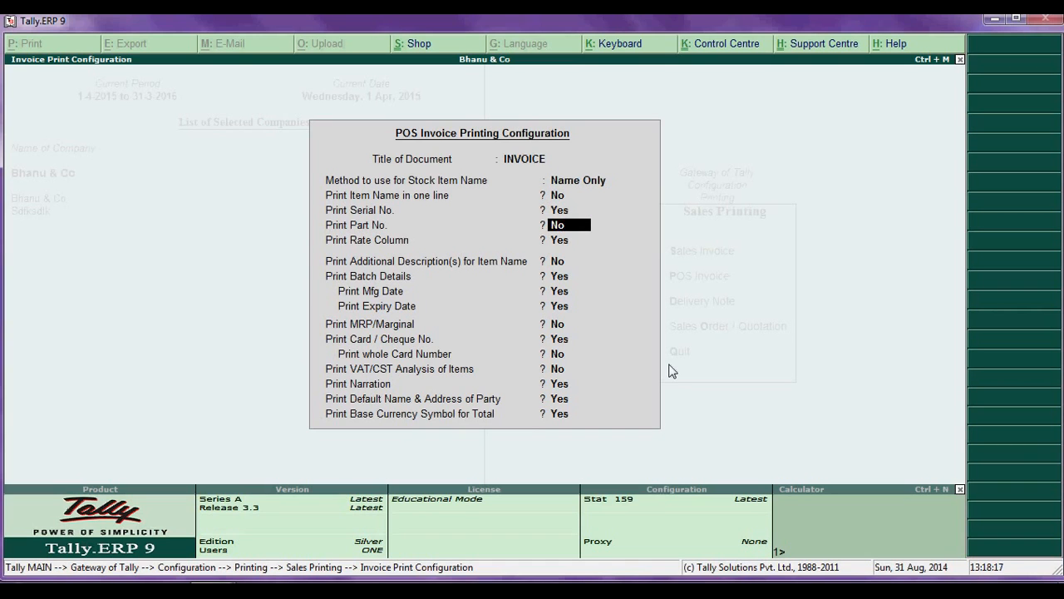
pyautogui.press('Return')
pyautogui.press('Return')
pyautogui.press('Return')
pyautogui.press('Return')
pyautogui.press('Return')
pyautogui.press('Return')
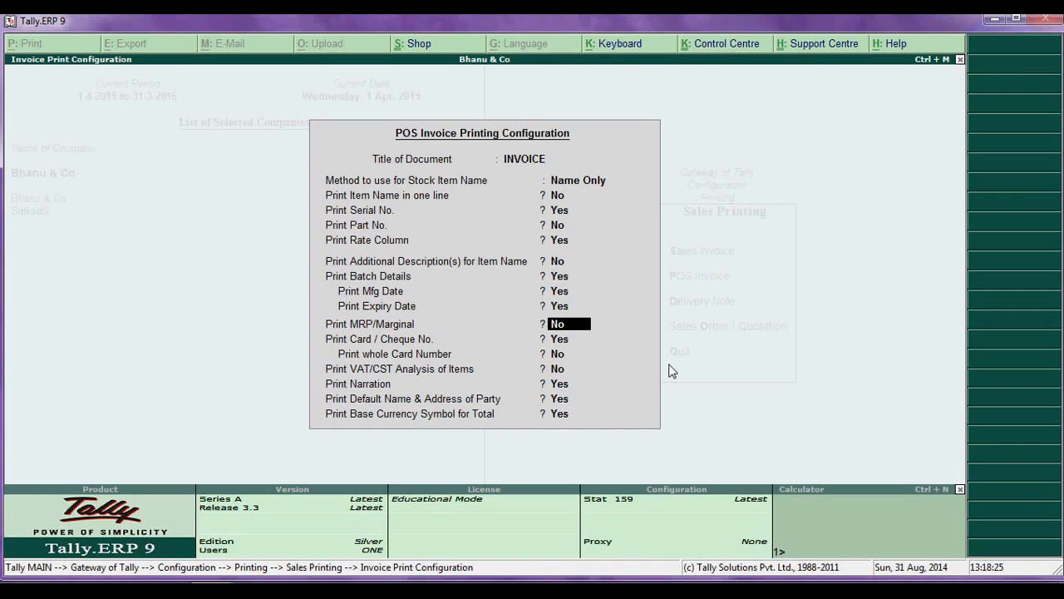
# - Review the POS invoice's MRP/marginal, card or cheque number, VAT/CST analysis, narration, party and base currency symbol options, and accept the configuration
pyautogui.press('Return')
pyautogui.press('Return')
pyautogui.press('Return')
pyautogui.press('Return')
pyautogui.press('Return')
pyautogui.press('Return')
pyautogui.press('Return')
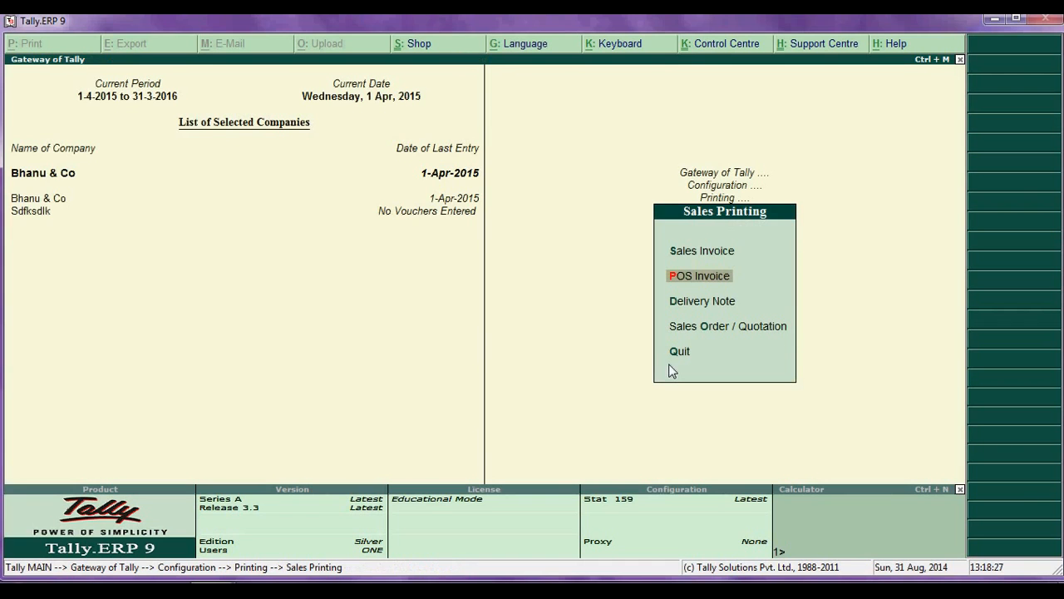
# - Open the delivery note printing configuration and review its document title, optional voucher title, sub title and company logo settings
pyautogui.press('Down')
pyautogui.press('Return')
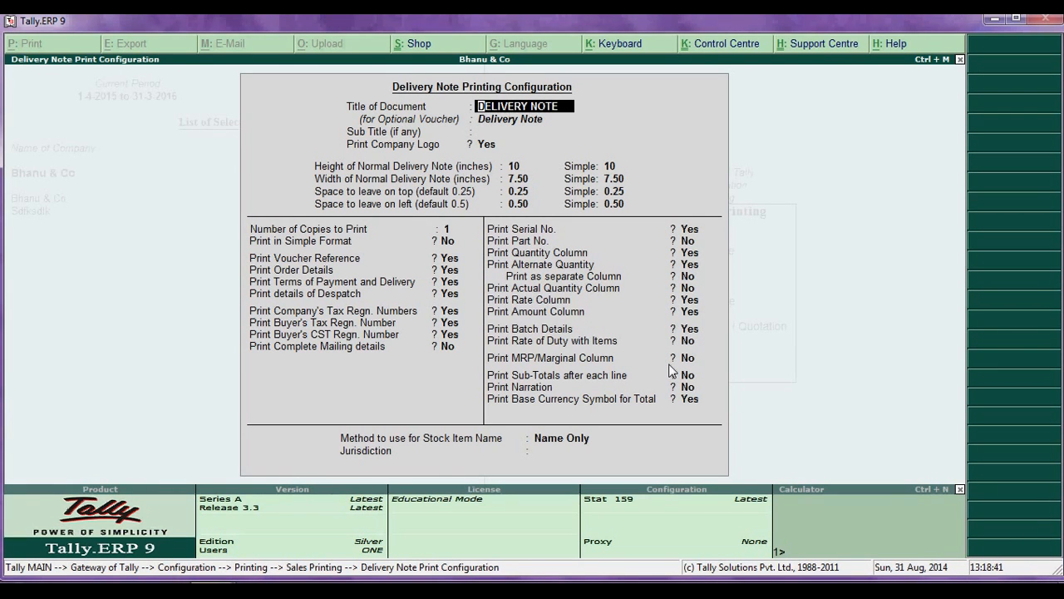
pyautogui.press('Return')
pyautogui.press('Return')
pyautogui.press('Return')
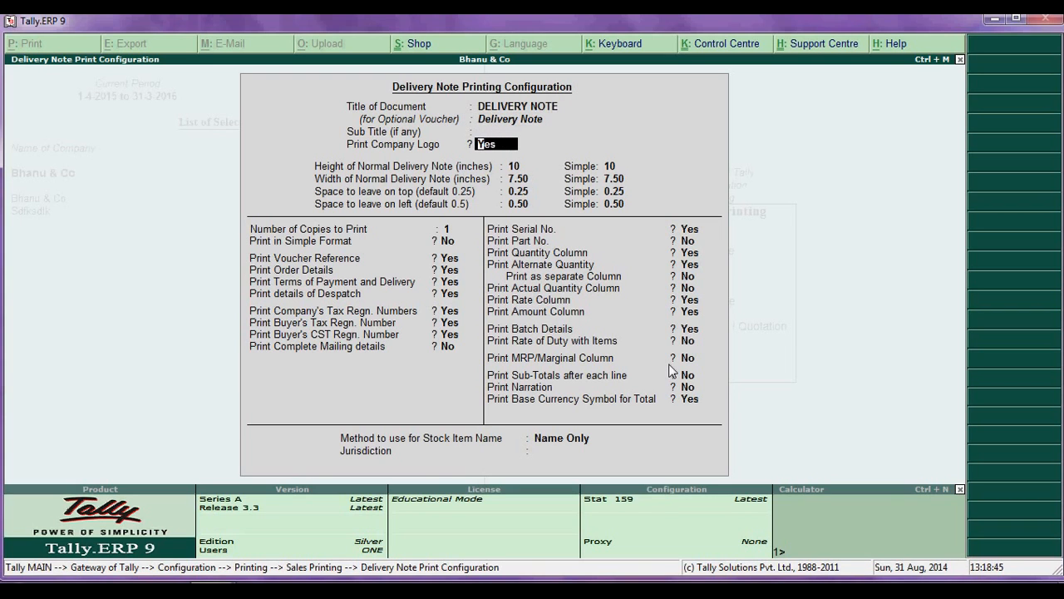
pyautogui.press('Return')
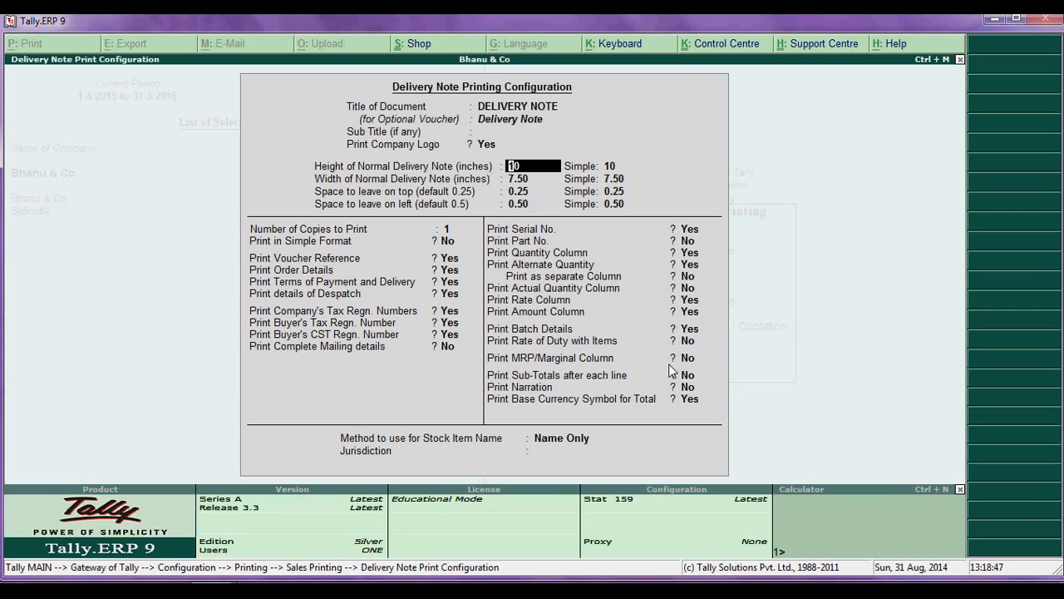
pyautogui.press('Up')
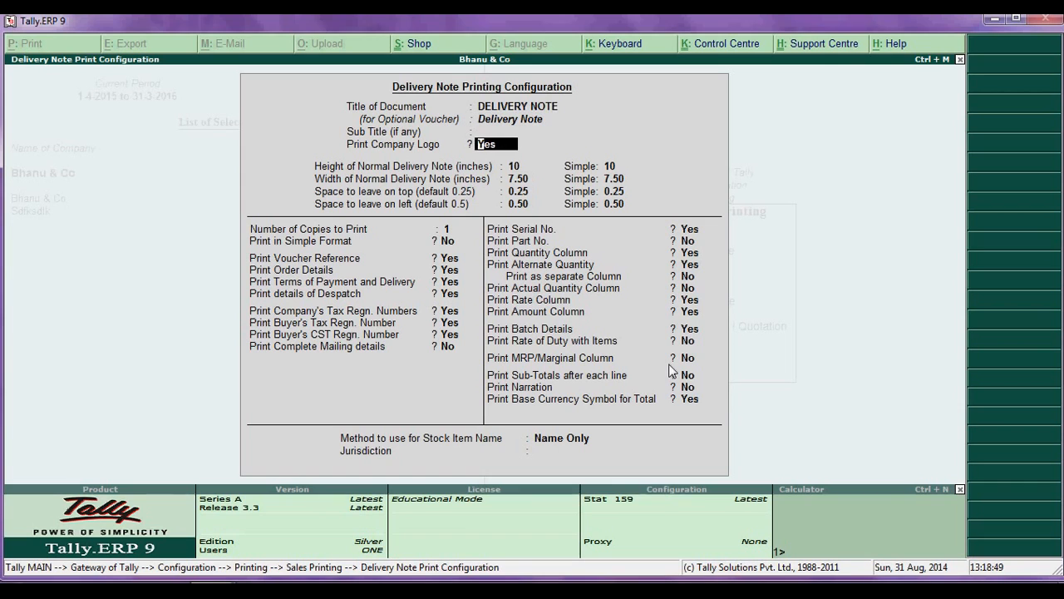
pyautogui.press('Return')
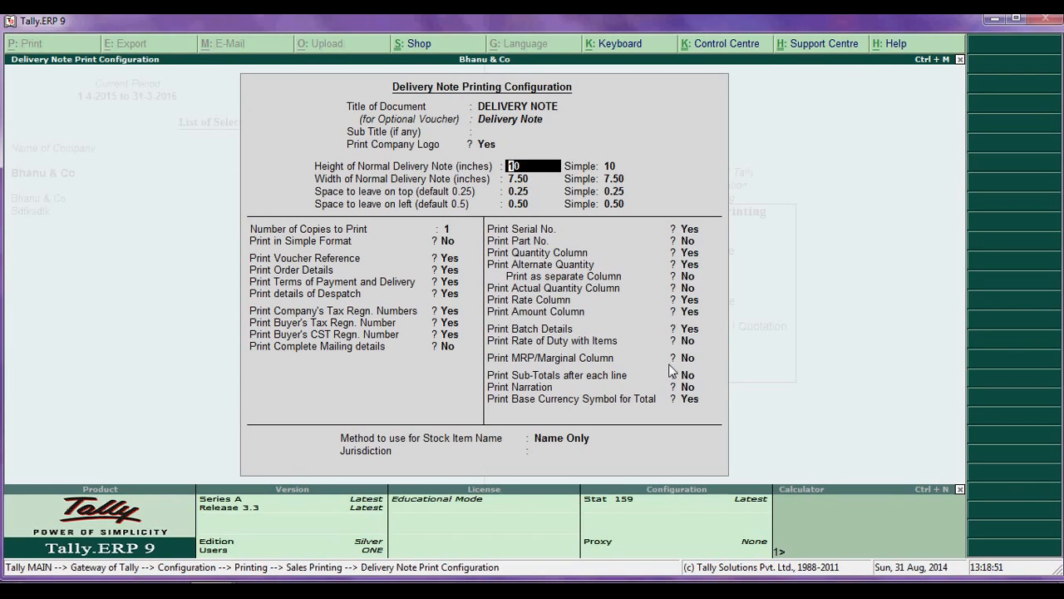
# - Examine the delivery note's height, width, and top and left spacing for the normal and simple formats
pyautogui.press('Return')
pyautogui.press('Return')
pyautogui.press('Return')
pyautogui.press('Return')
pyautogui.press('Return')
pyautogui.press('Return')
pyautogui.press('Return')
pyautogui.press('Return')
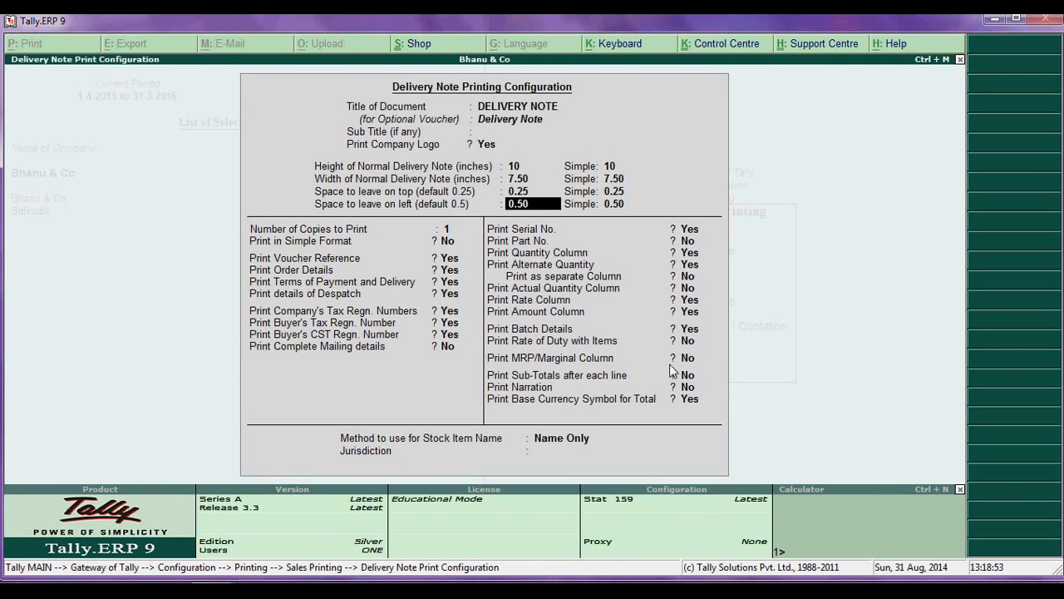
# - Review the delivery note's copies, simple format, voucher reference, order details, delivery terms, despatch, tax registration and mailing detail options
pyautogui.press('Return')
pyautogui.press('Return')
pyautogui.press('Return')
pyautogui.press('Return')
pyautogui.press('Return')
pyautogui.press('Return')
pyautogui.press('Return')
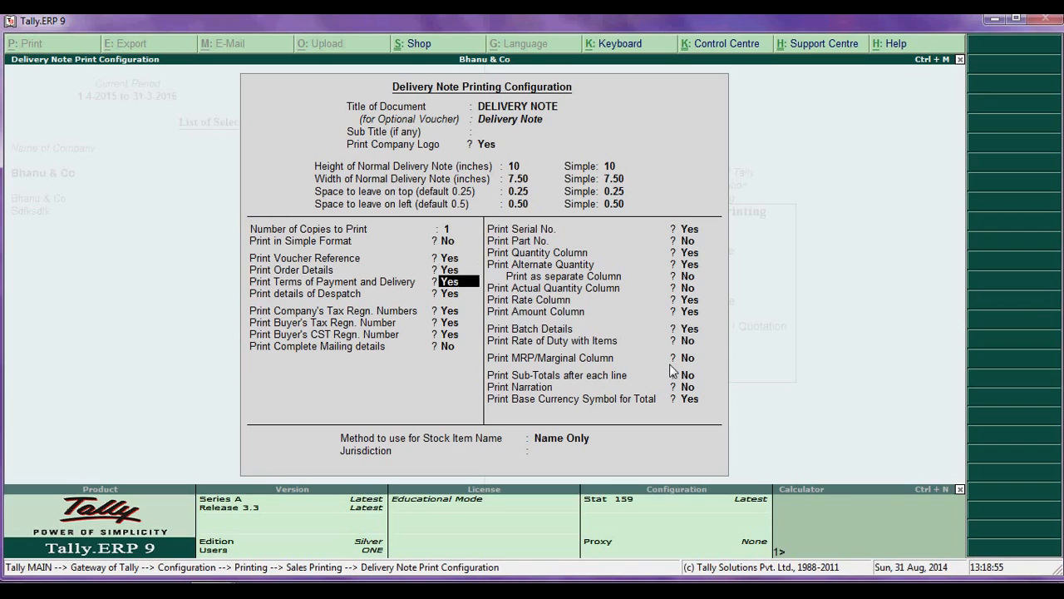
pyautogui.press('Return')
pyautogui.press('Return')
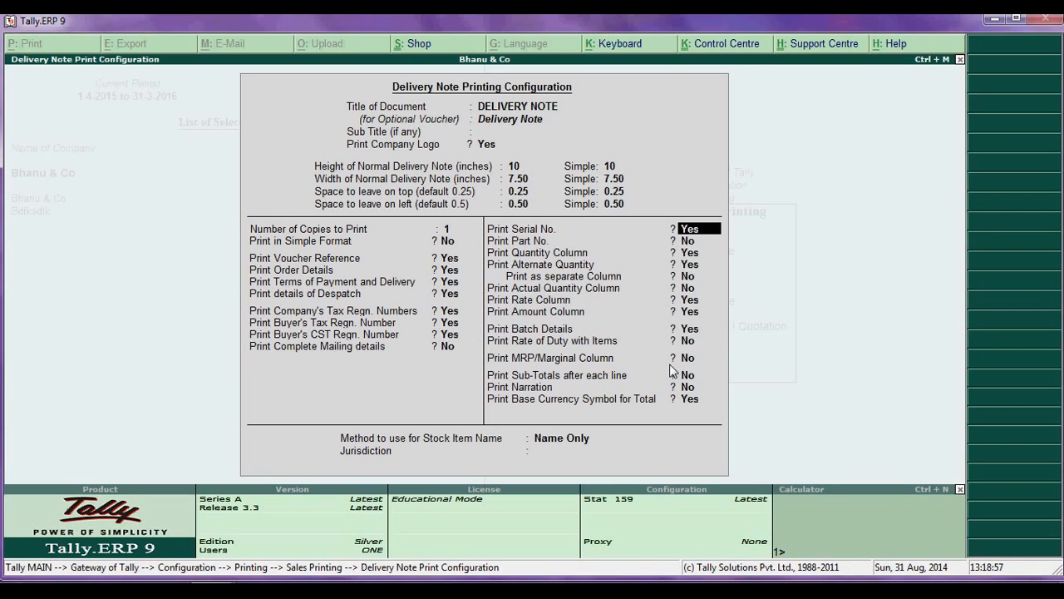
# - Review the delivery note's item column, batch, duty, sub-total, narration, currency symbol and stock item name options, and accept the configuration
pyautogui.press('Return')
pyautogui.press('Return')
pyautogui.press('Return')
pyautogui.press('Return')
pyautogui.press('Return')
pyautogui.press('Return')
pyautogui.press('Return')
pyautogui.press('Return')
pyautogui.press('Return')
pyautogui.press('Return')
pyautogui.press('Return')
pyautogui.press('Return')
pyautogui.press('Return')
pyautogui.press('Return')
pyautogui.press('Return')
pyautogui.press('Return')
pyautogui.press('Return')
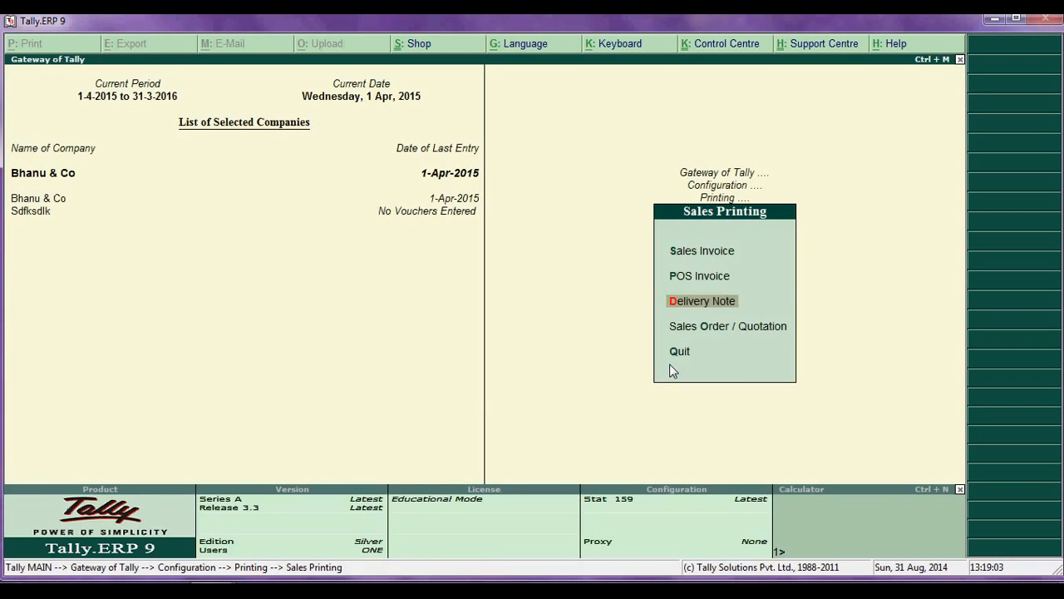
# - Open the sales order / quotation printing configuration and review its document title, optional voucher title, sub title and logo settings
pyautogui.press('Down')
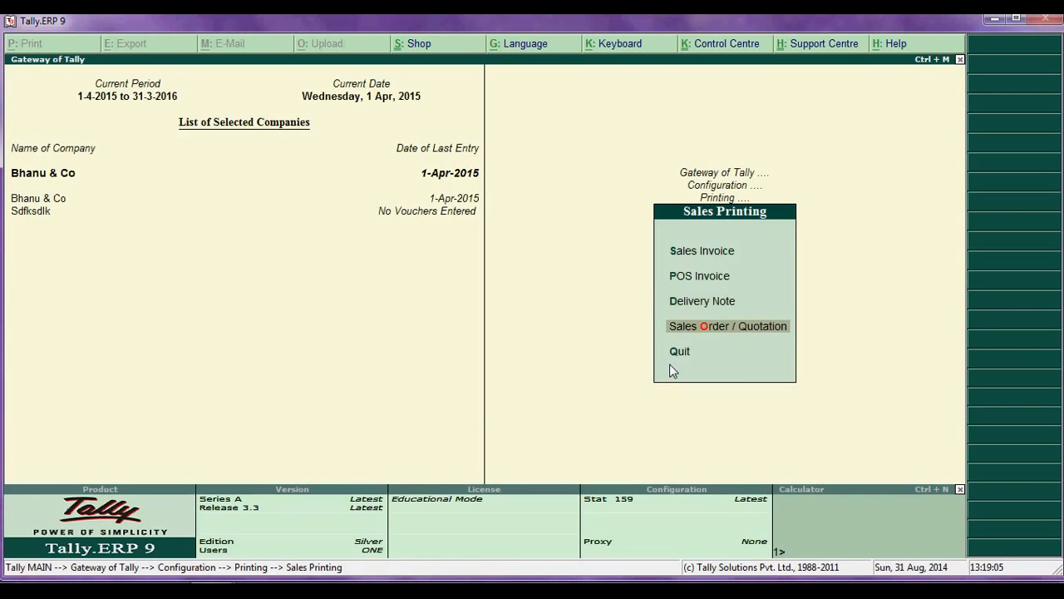
pyautogui.press('Return')
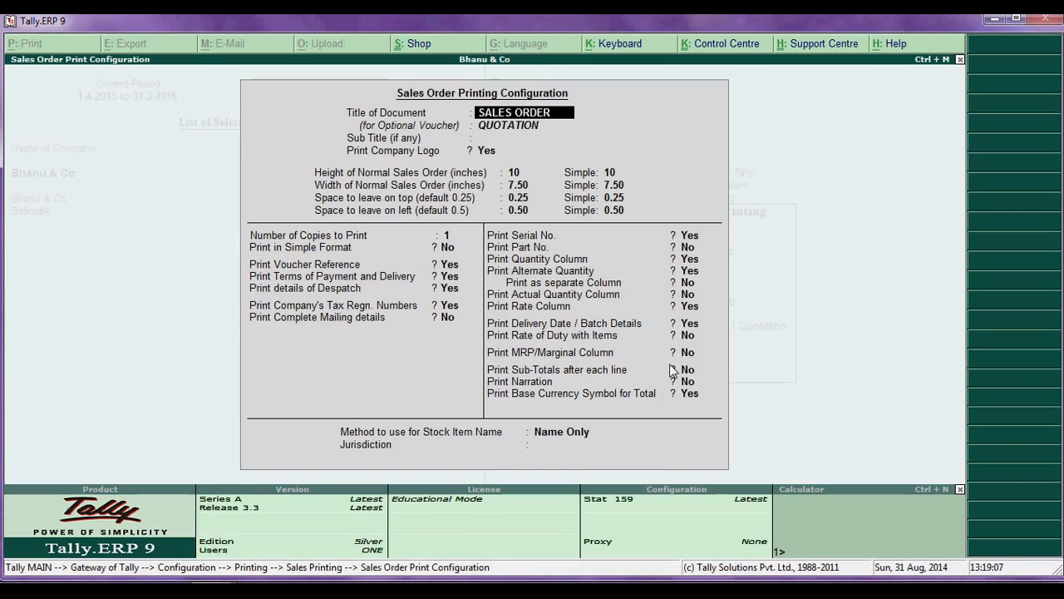
pyautogui.press('Return')
pyautogui.press('Return')
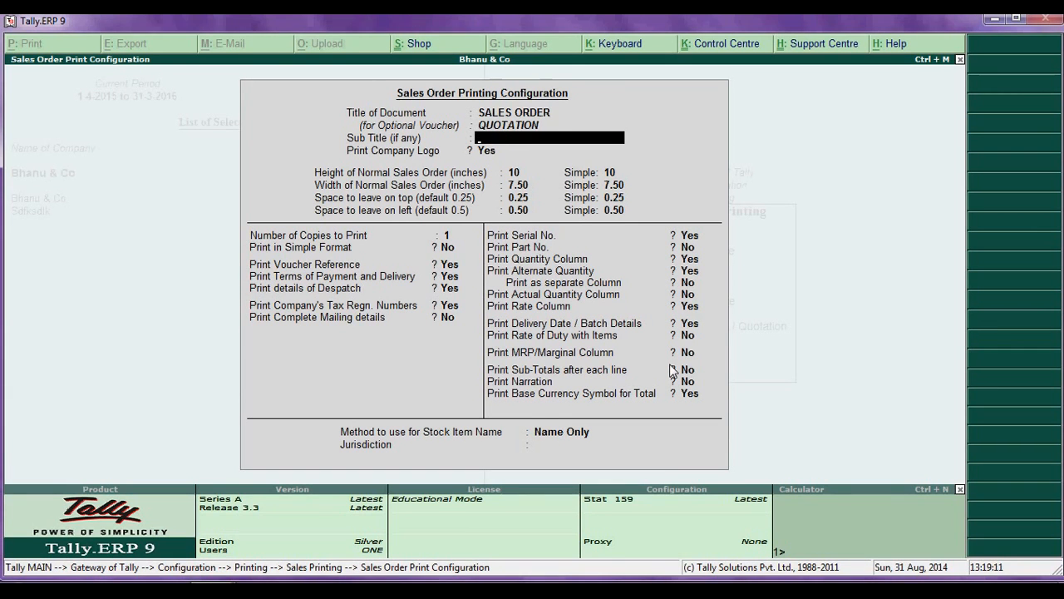
pyautogui.press('Up')
pyautogui.press('Up')
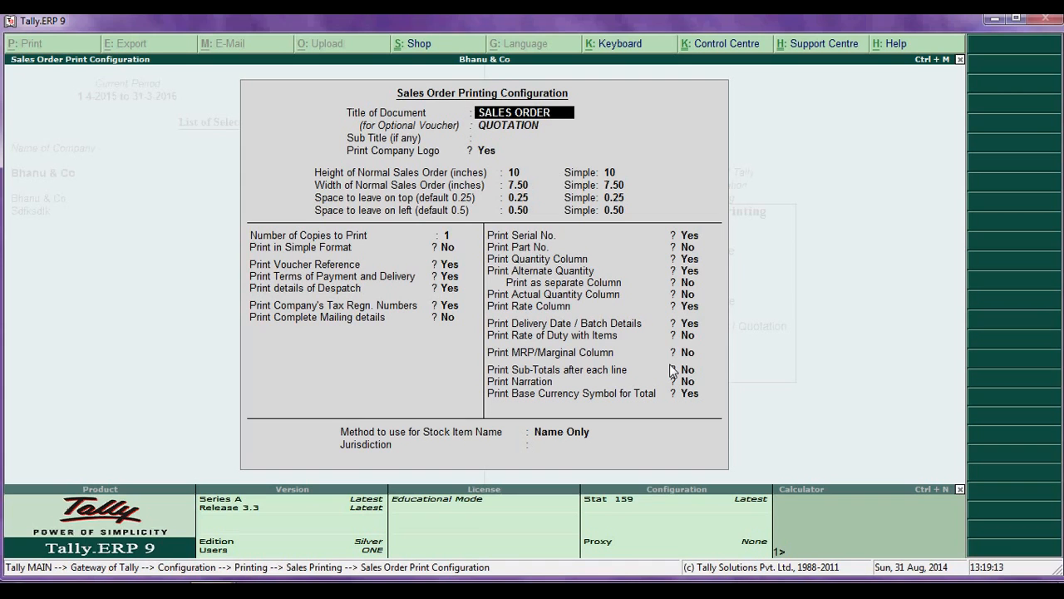
pyautogui.press('Return')
pyautogui.press('Return')
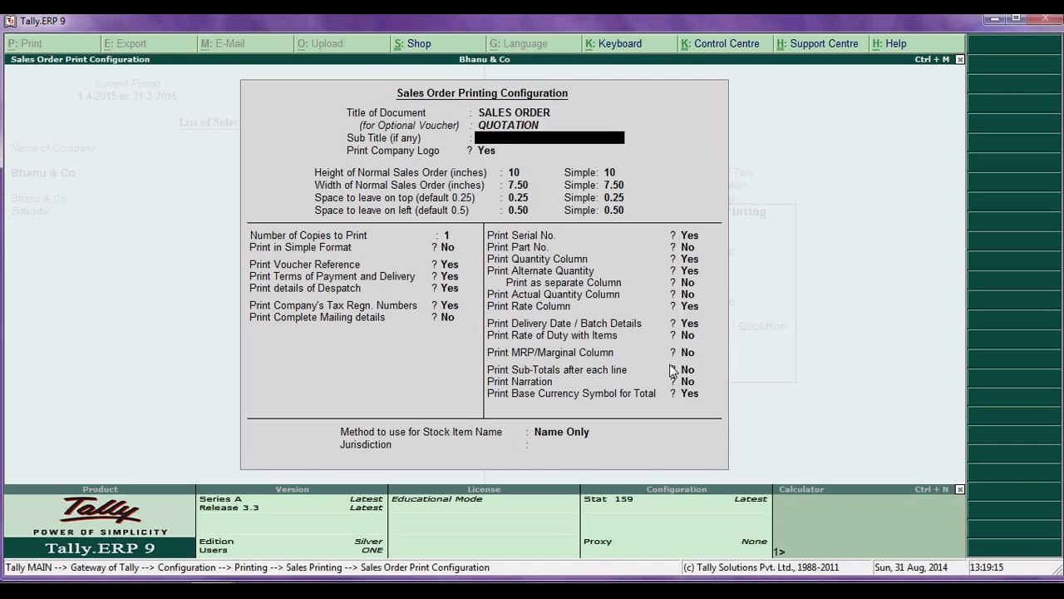
pyautogui.press('Return')
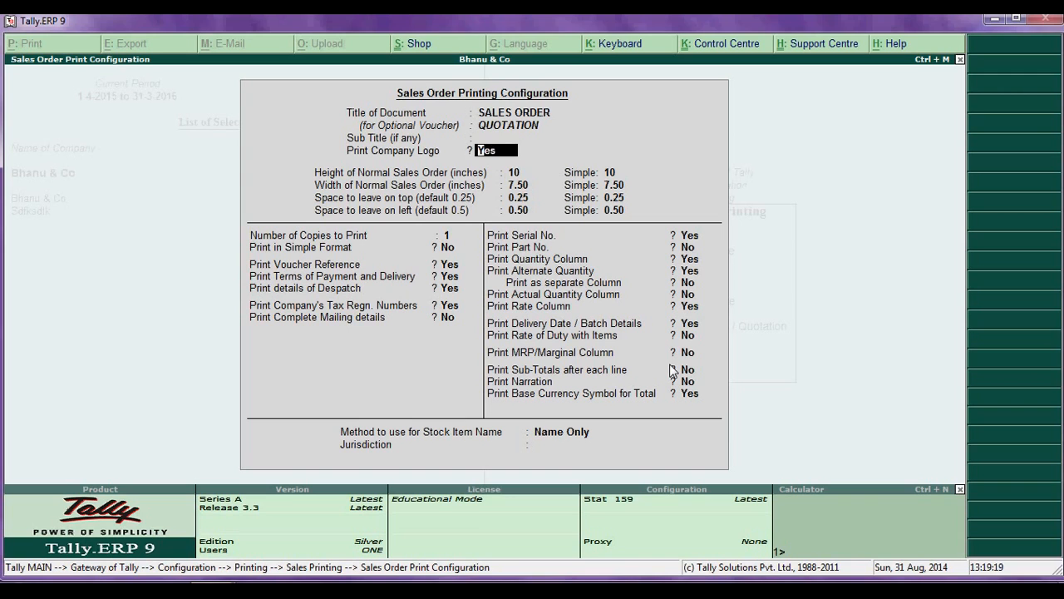
# - Examine the sales order's height, width and spacing settings and its number of copies to print
pyautogui.press('Return')
pyautogui.press('Return')
pyautogui.press('Return')
pyautogui.press('Return')
pyautogui.press('Return')
pyautogui.press('Return')
pyautogui.press('Return')
pyautogui.press('Return')
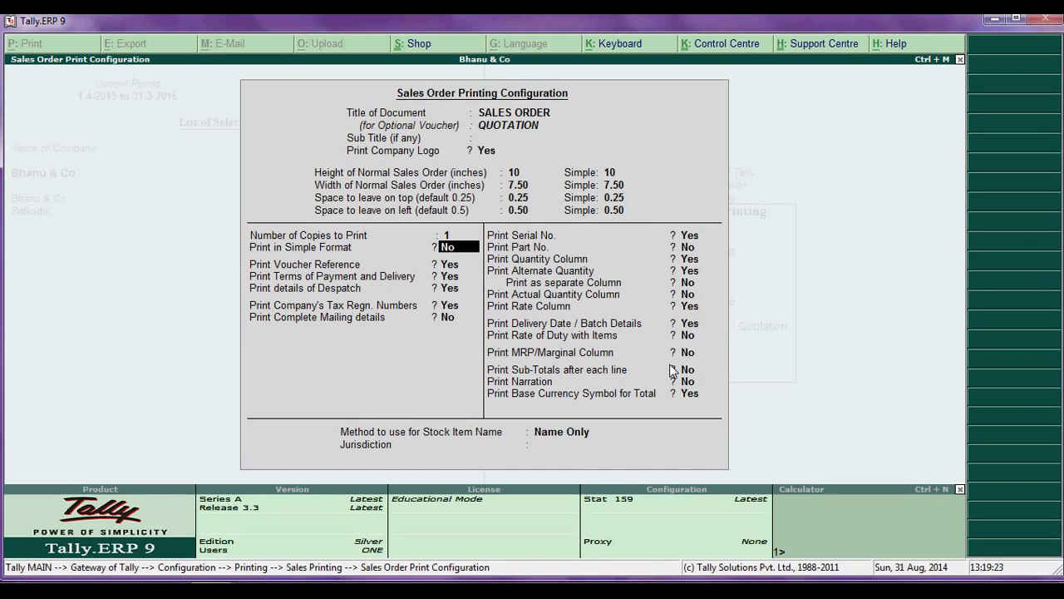
# - Review the sales order's simple format, voucher reference, payment and delivery terms, despatch, company tax registration and mailing detail options
pyautogui.press('Return')
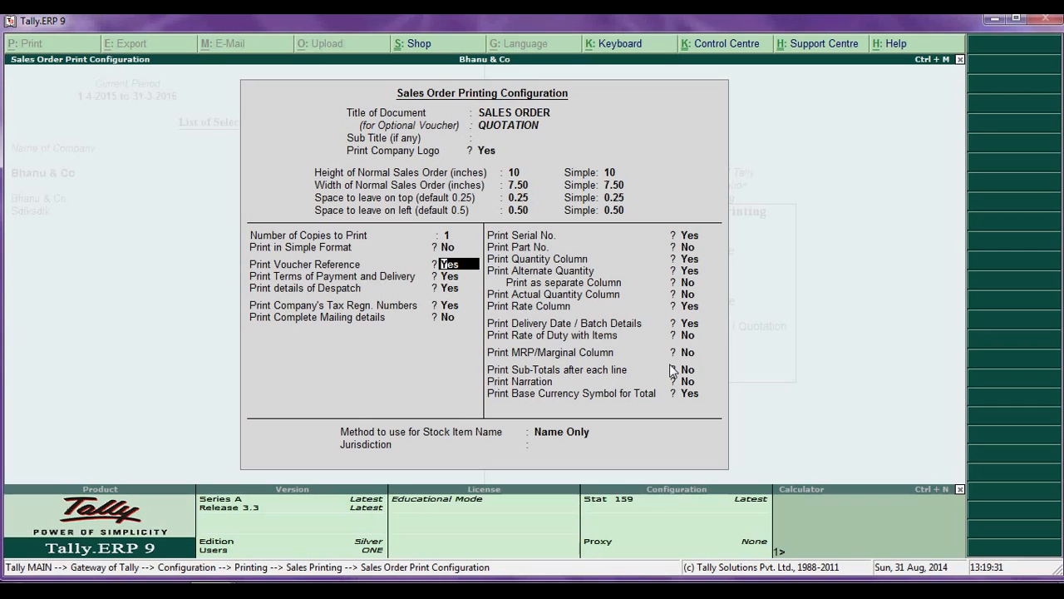
pyautogui.press('Return')
pyautogui.press('Return')
pyautogui.press('Return')
pyautogui.press('Return')
pyautogui.press('Return')
# - Review the sales order's item column, batch, duty, sub-total, narration and currency options, accept the configuration, and return to the Printing options
pyautogui.press('Return')
pyautogui.press('Return')
pyautogui.press('Return')
pyautogui.press('Return')
pyautogui.press('Return')
pyautogui.press('Return')
pyautogui.press('Return')
pyautogui.press('Return')
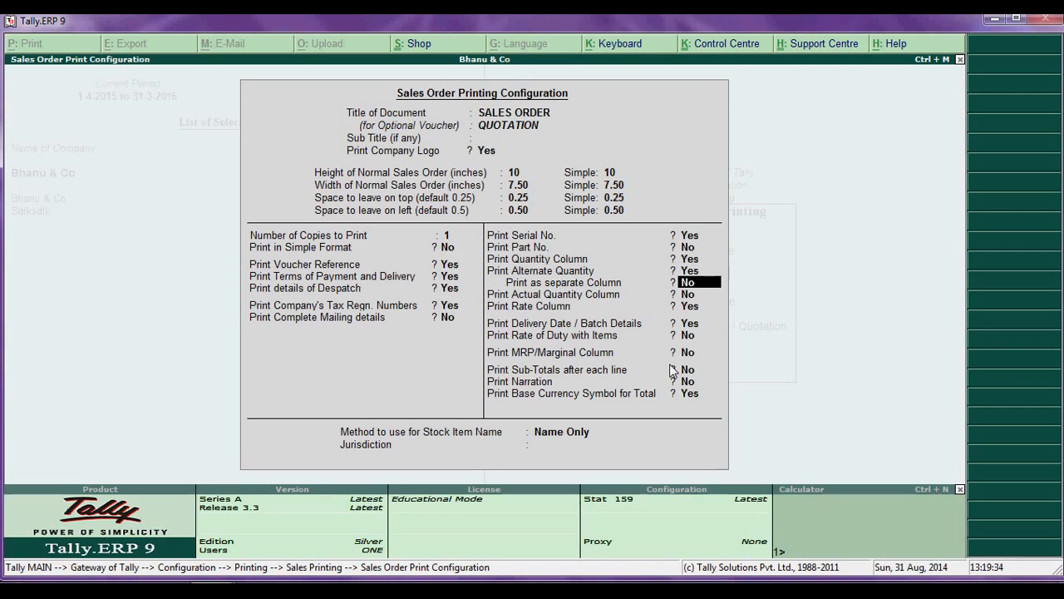
pyautogui.press('Return')
pyautogui.press('Return')
pyautogui.press('Return')
pyautogui.press('Return')
pyautogui.press('Return')
pyautogui.press('Return')
pyautogui.press('Return')
pyautogui.press('Return')
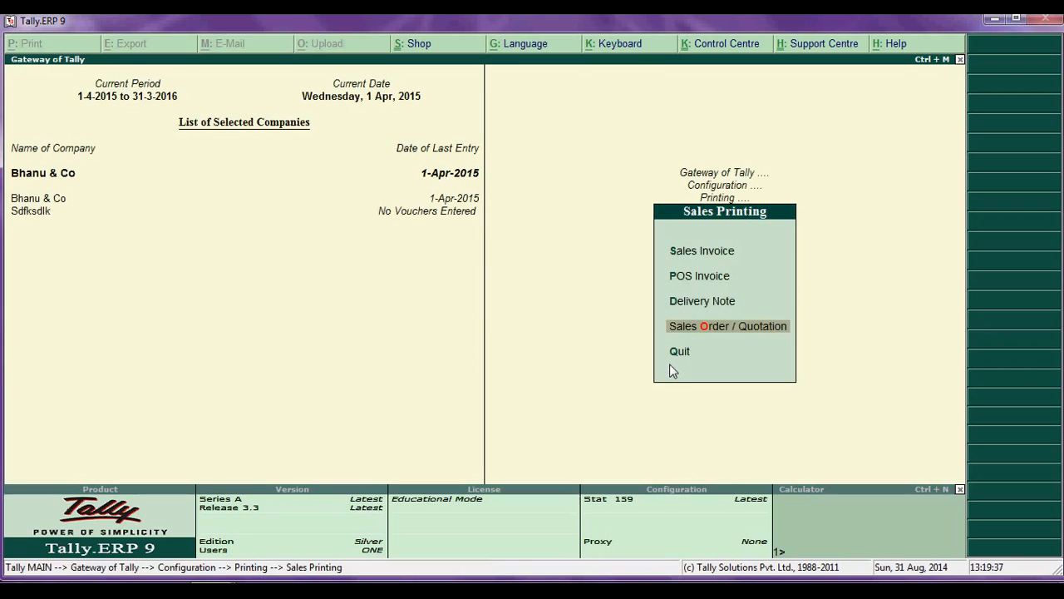
pyautogui.press('Down')
pyautogui.press('Return')
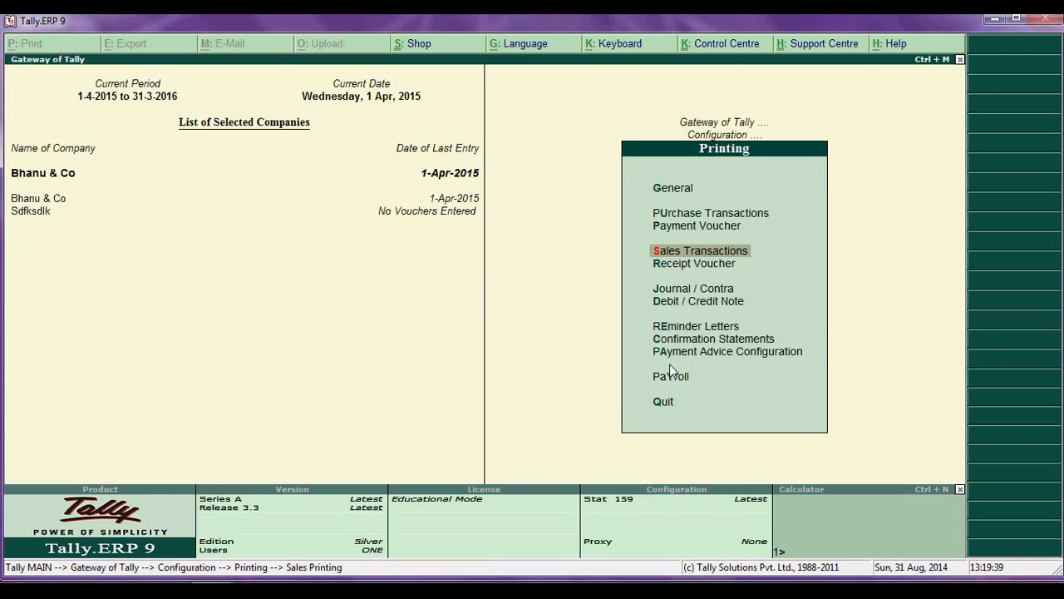